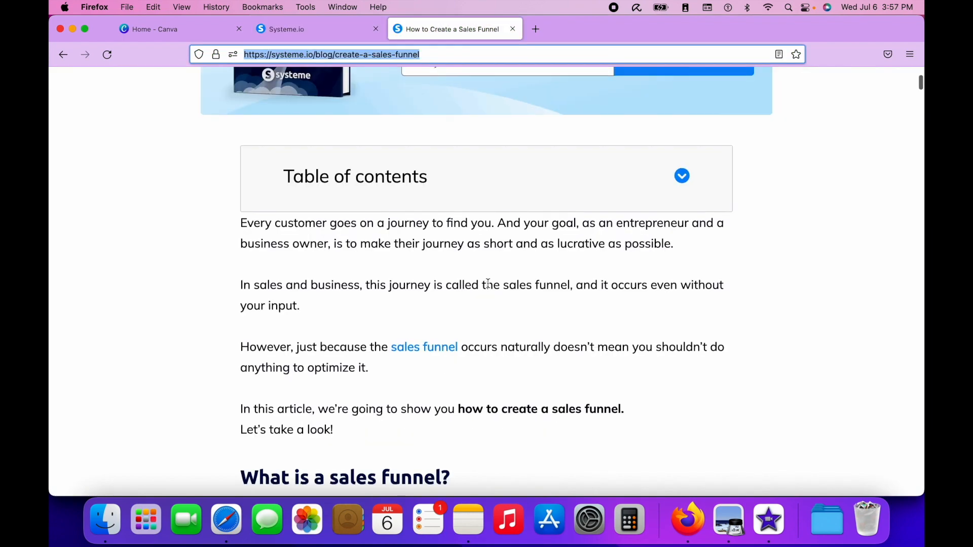
# - Read through the article on creating a sales funnel down to the awareness stage section, and close it
pyautogui.scroll(-6, 487, 283)
pyautogui.scroll(-8, 487, 283)
pyautogui.scroll(-6, 490, 288)
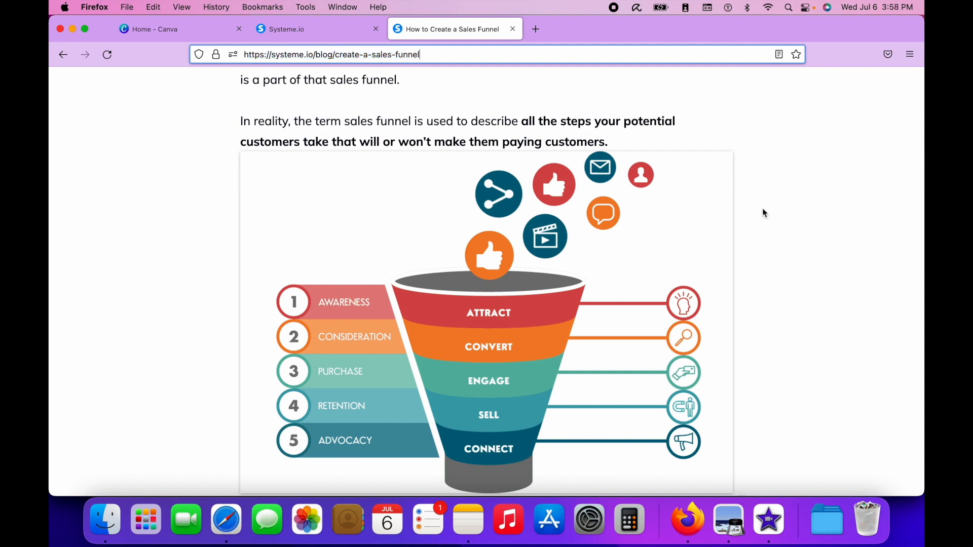
pyautogui.scroll(-4, 765, 213)
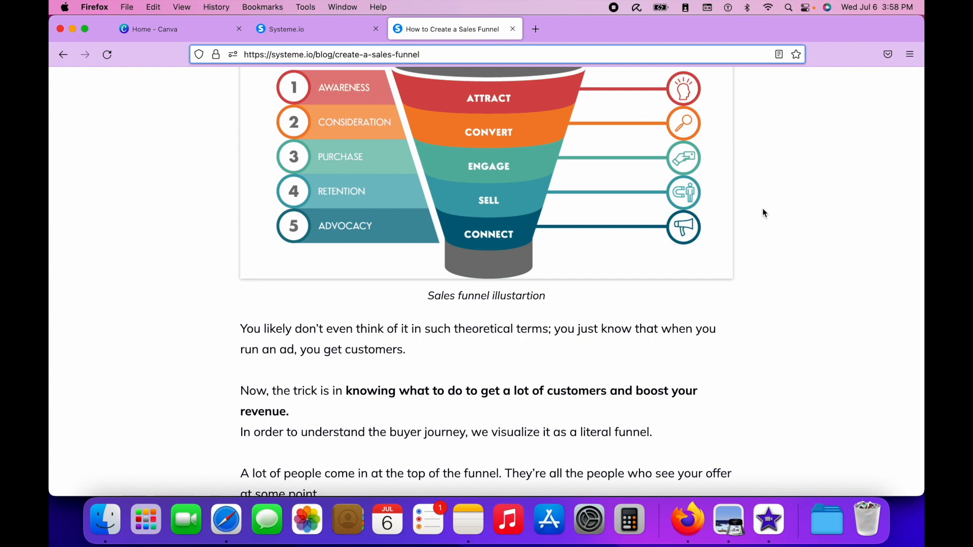
pyautogui.scroll(-3, 765, 213)
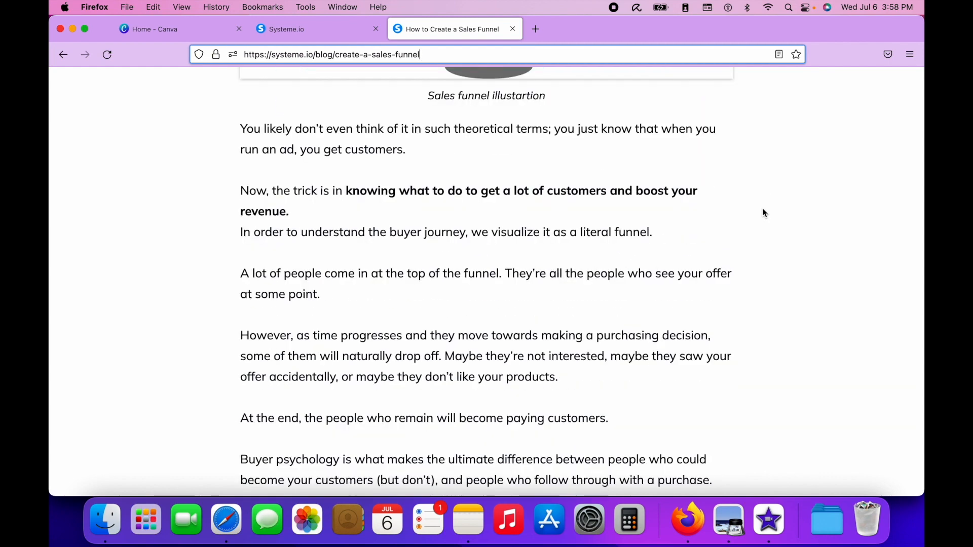
pyautogui.scroll(-5, 764, 213)
pyautogui.scroll(-10, 513, 119)
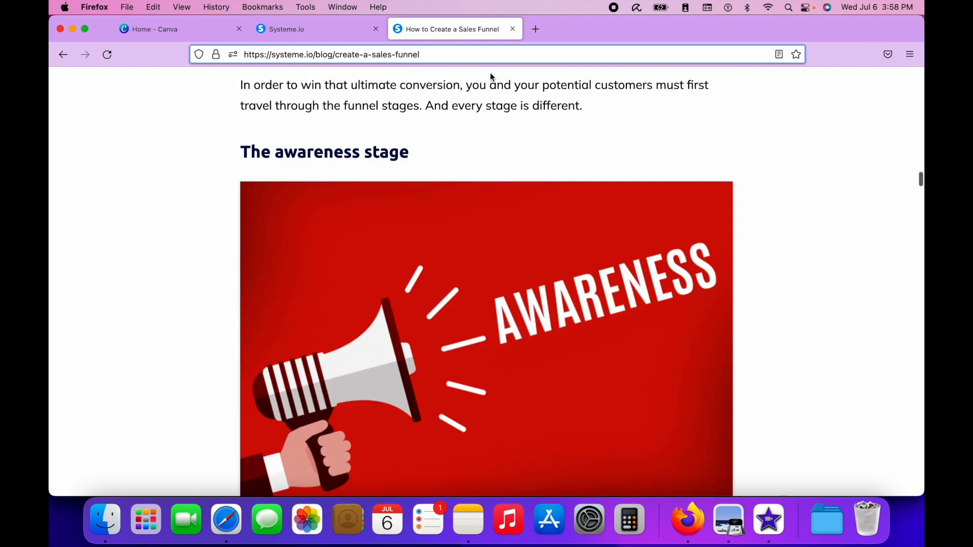
pyautogui.click(513, 29)
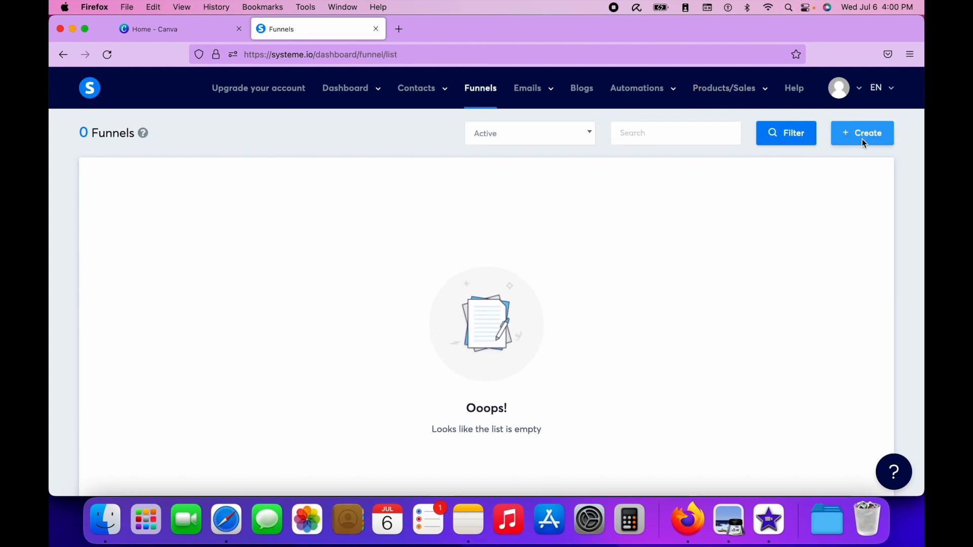
# - Create a funnel named TikTok for building an audience, with U.S. Dollar as its currency
pyautogui.click(863, 142)
pyautogui.write('T')
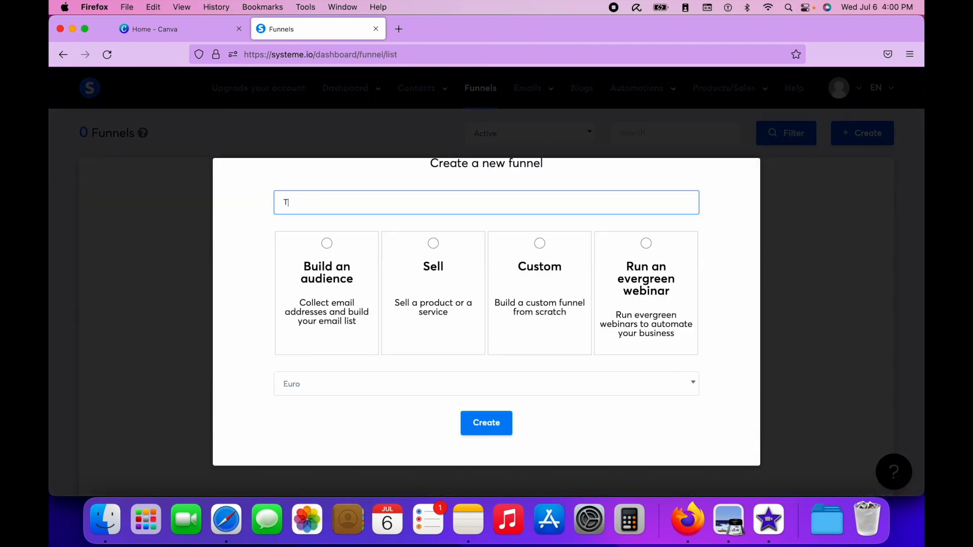
pyautogui.write('ikTok')
pyautogui.click(377, 383)
pyautogui.click(386, 261)
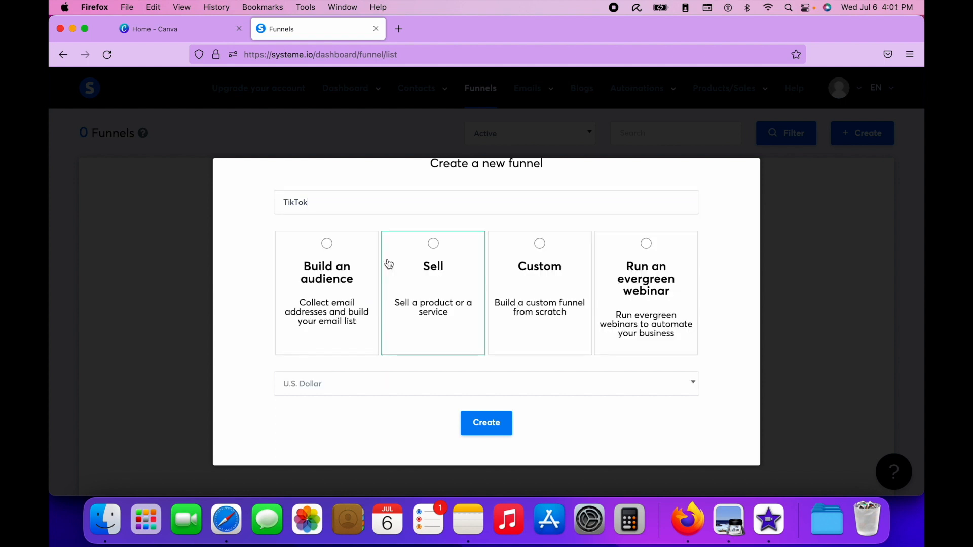
pyautogui.click(352, 192)
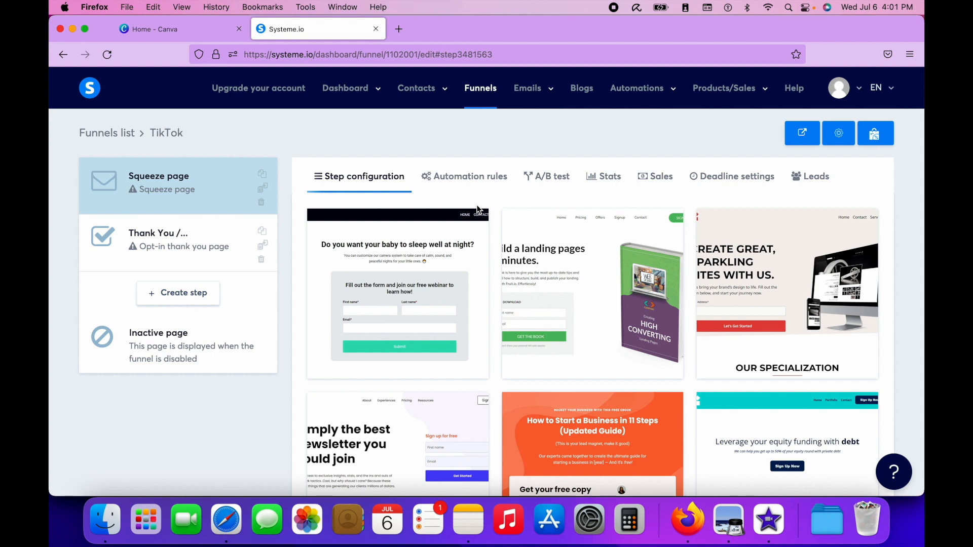
# - Browse the templates available for the TikTok funnel's squeeze page
pyautogui.scroll(-5, 594, 386)
pyautogui.scroll(-6, 594, 386)
pyautogui.scroll(-6, 594, 386)
pyautogui.scroll(-8, 594, 386)
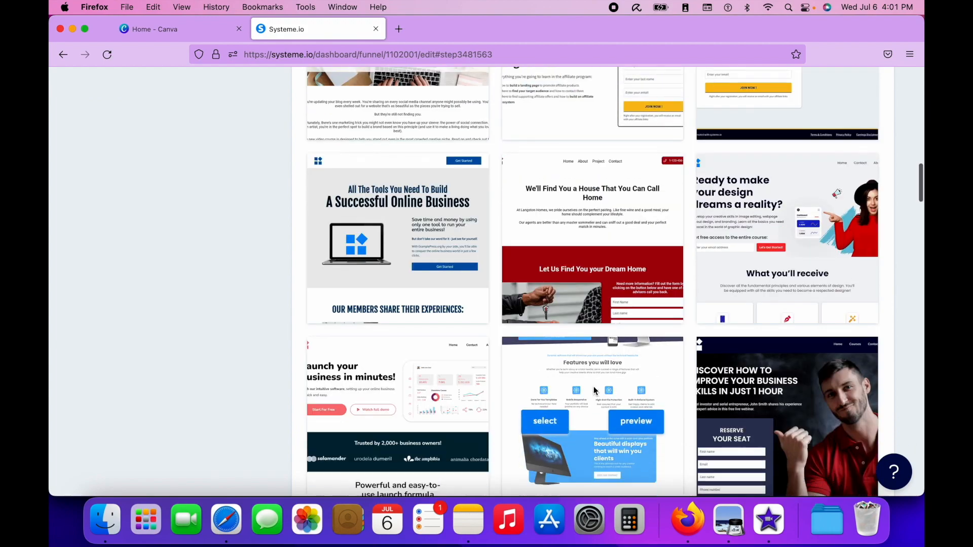
pyautogui.scroll(10, 593, 386)
pyautogui.scroll(10, 593, 386)
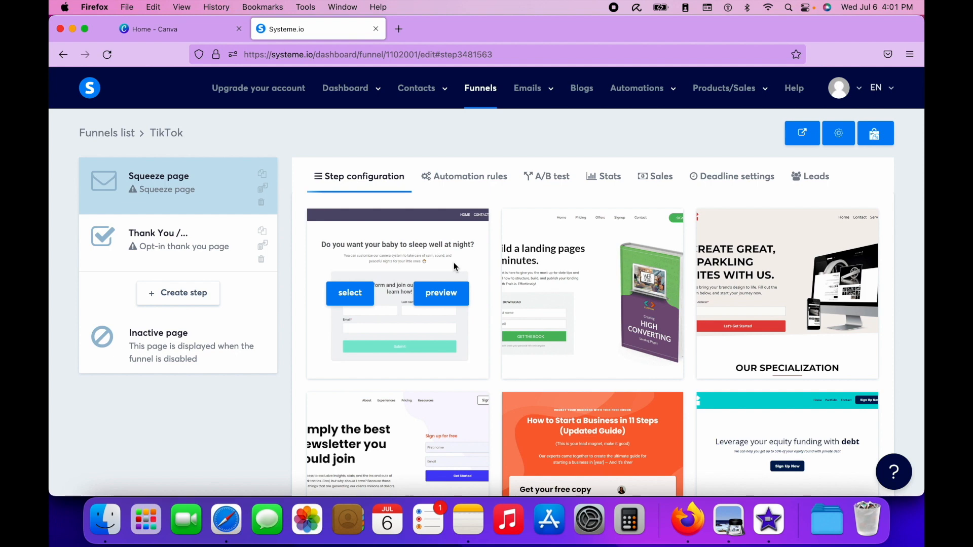
pyautogui.scroll(-5, 424, 396)
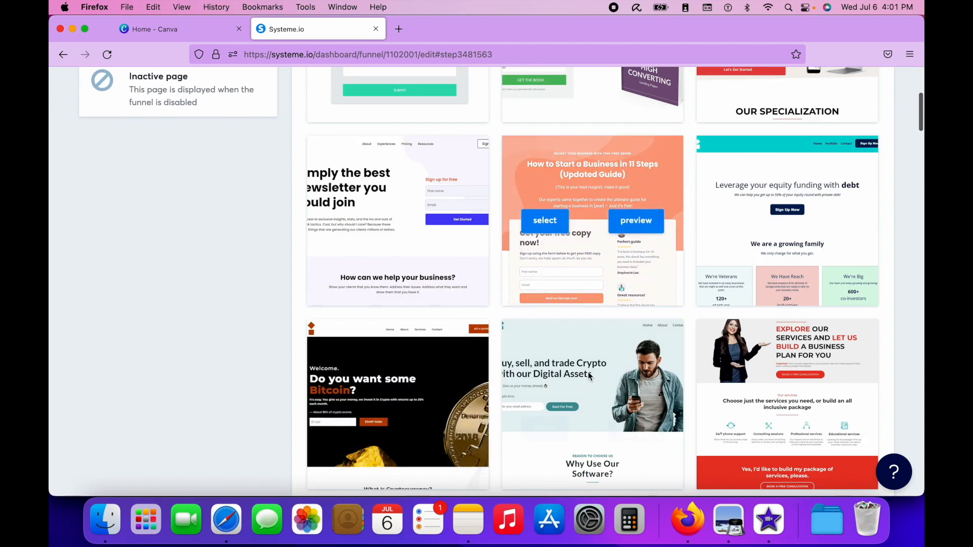
# - Preview the online coaching resources template and select it for the squeeze page
pyautogui.click(638, 219)
pyautogui.click(337, 31)
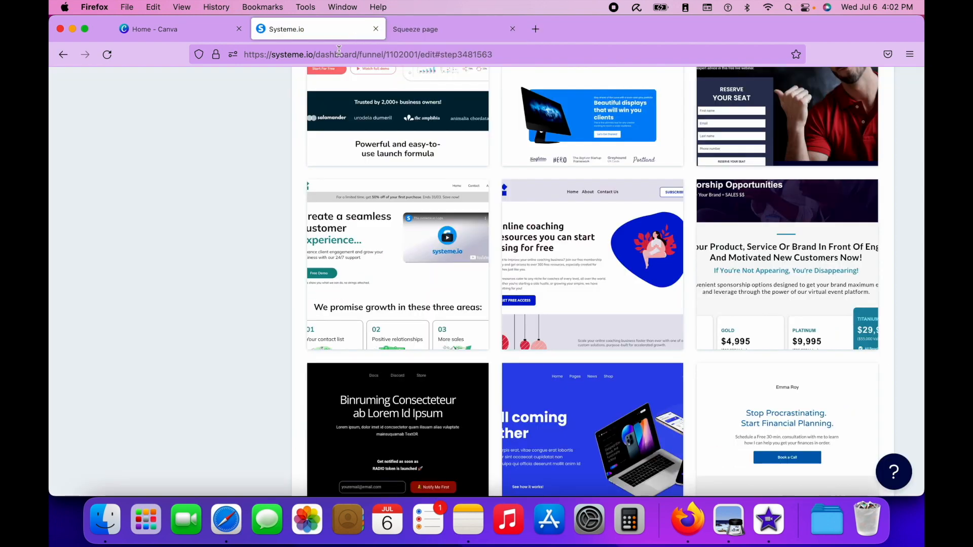
pyautogui.moveTo(546, 299)
pyautogui.click(539, 276)
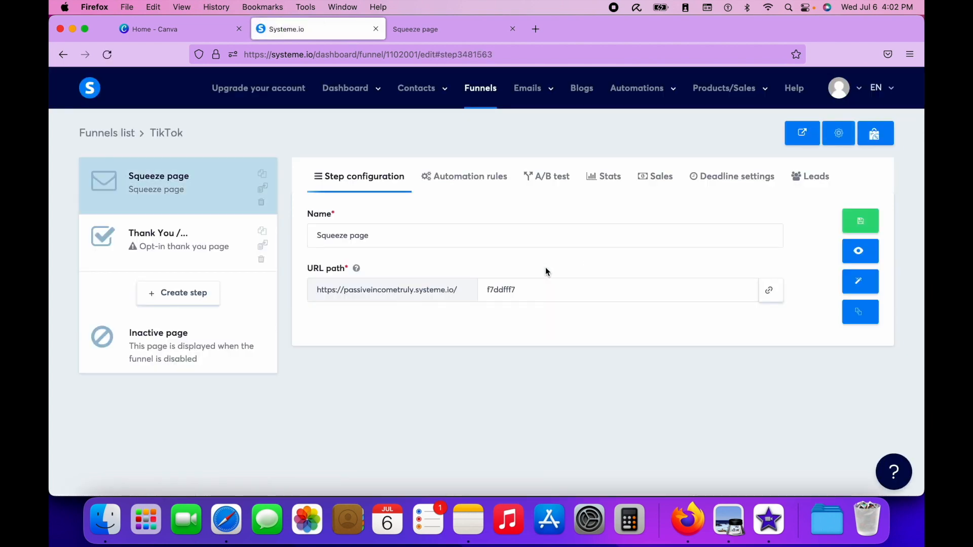
# - Look over the full-page preview of the online coaching template
pyautogui.click(464, 29)
pyautogui.scroll(-15, 462, 306)
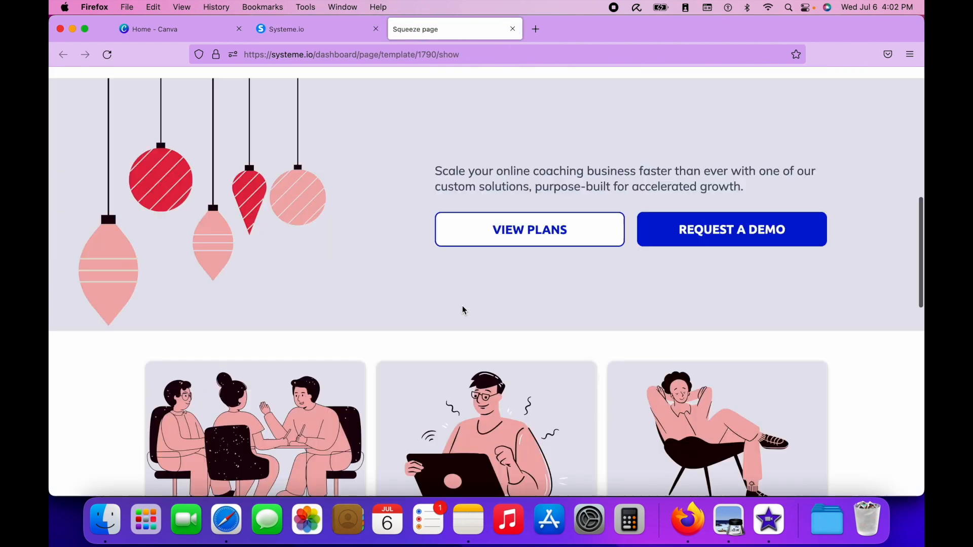
pyautogui.scroll(20, 462, 305)
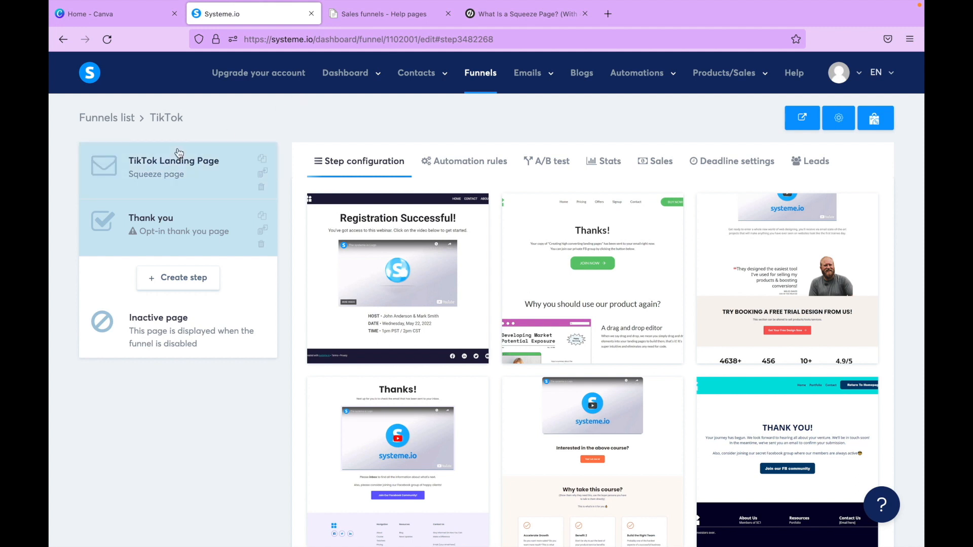
# - Compare the configurations of the TikTok Landing Page and Thank you steps
pyautogui.click(146, 175)
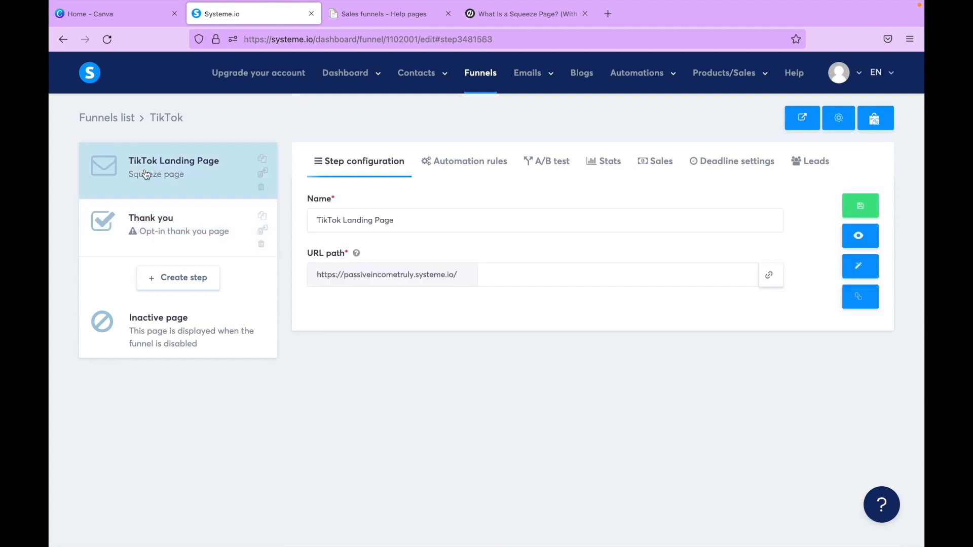
pyautogui.click(142, 231)
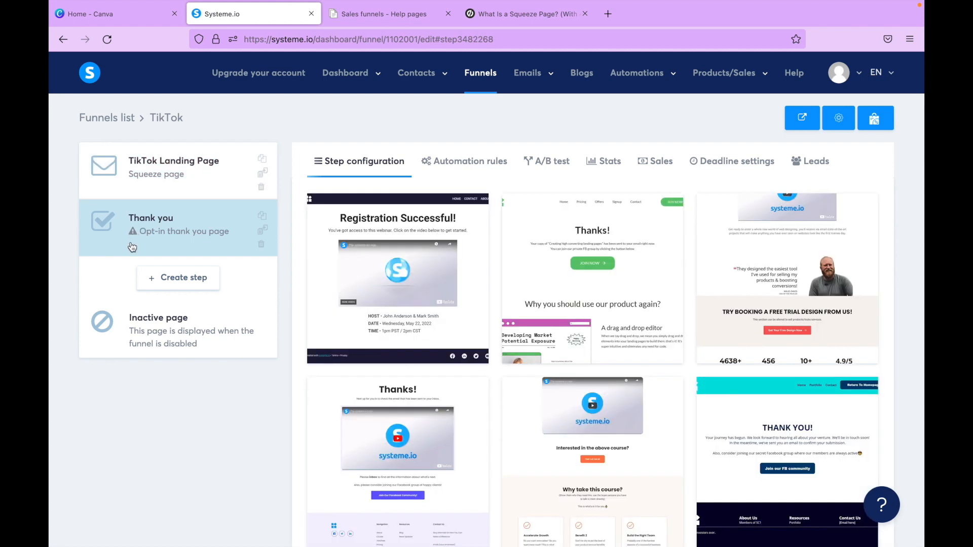
pyautogui.click(174, 173)
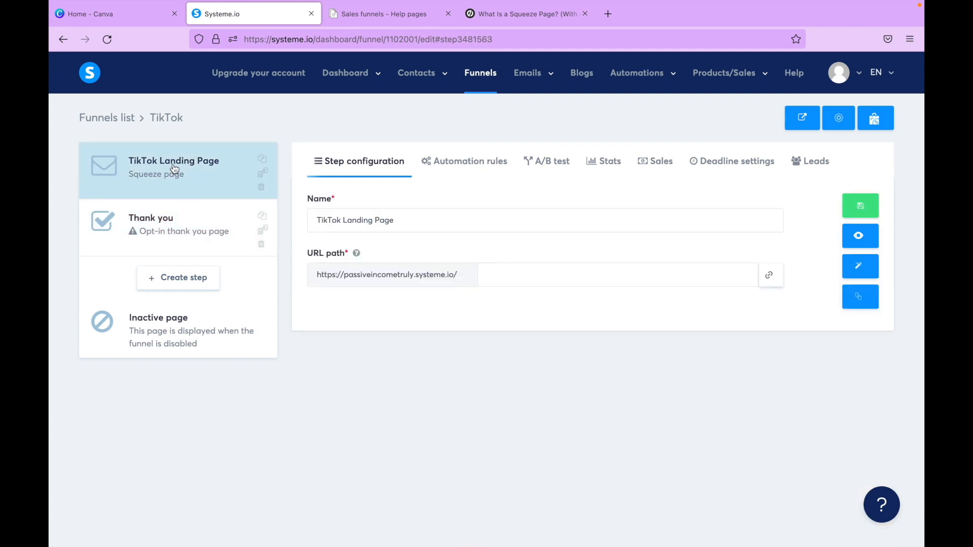
pyautogui.click(187, 181)
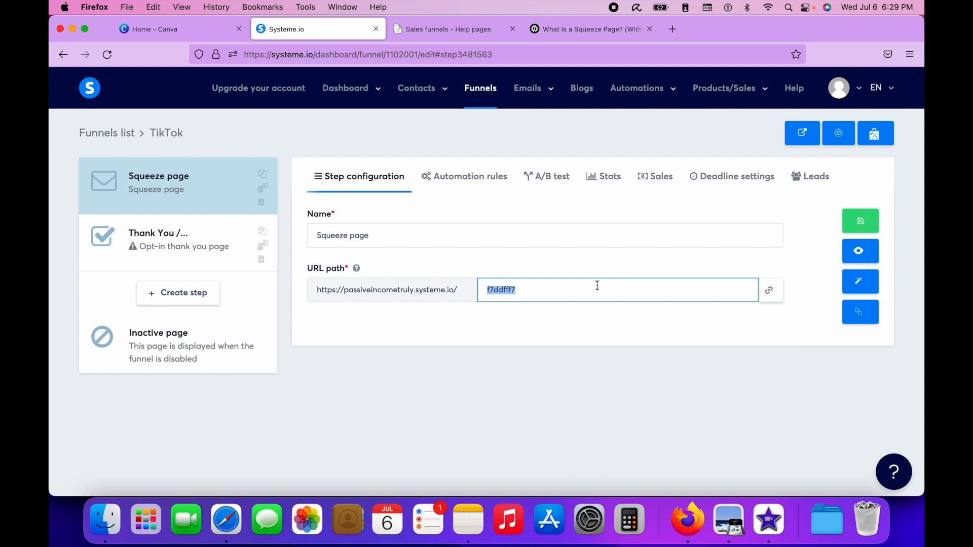
# - Clear the squeeze page's URL path so that only the base domain remains
pyautogui.click(628, 294)
pyautogui.doubleClick(560, 288)
pyautogui.press('BackSpace')
pyautogui.click(568, 372)
pyautogui.moveTo(457, 290); pyautogui.dragTo(306, 293)
pyautogui.click(514, 417)
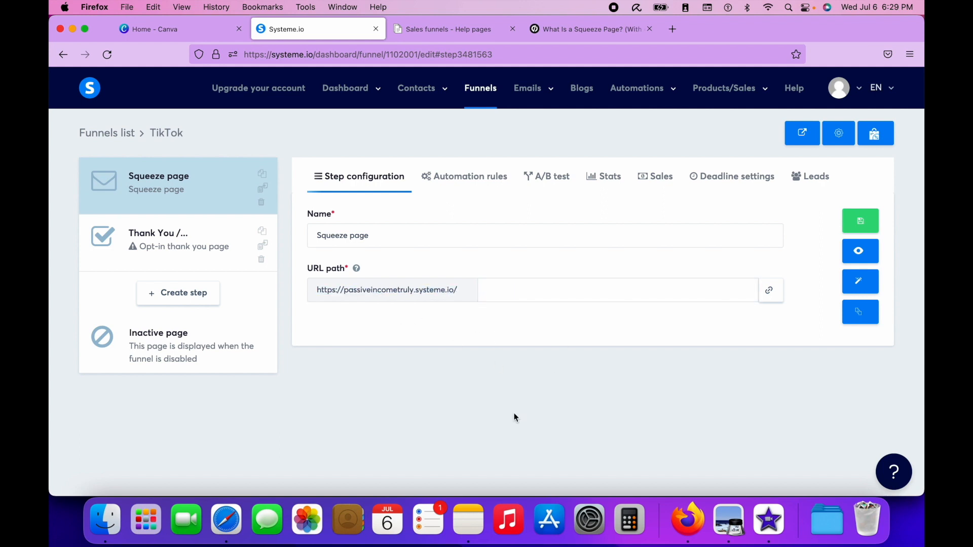
pyautogui.moveTo(346, 289); pyautogui.dragTo(414, 299)
# - Rename the squeeze page step as TikTok Landing Page and save the funnel step
pyautogui.click(472, 240)
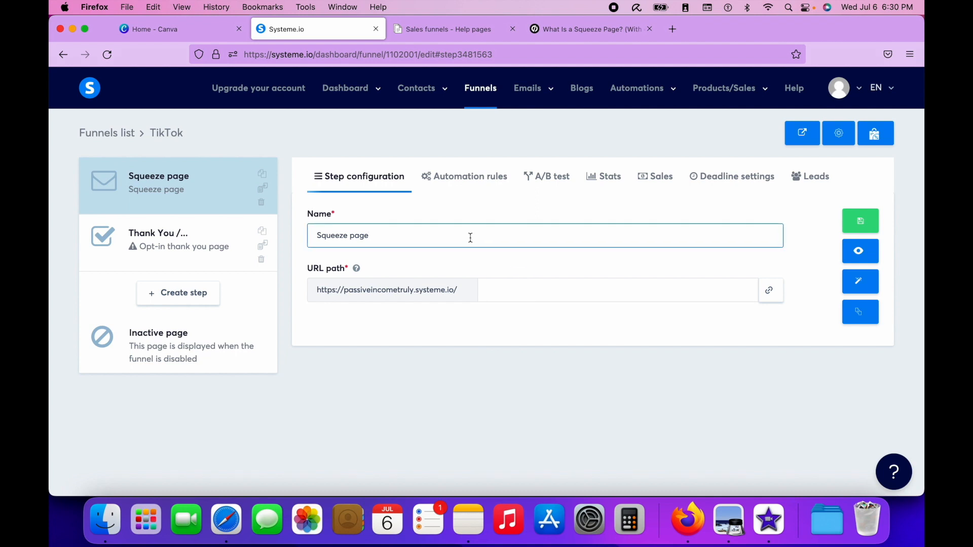
pyautogui.hotkey('alt', 'shift', 'Left')
pyautogui.hotkey('alt', 'shift', 'Left')
pyautogui.write('MainA')
pyautogui.hotkey('alt', 'shift', 'Left')
pyautogui.write('TikTok Landing Page')
pyautogui.click(509, 291)
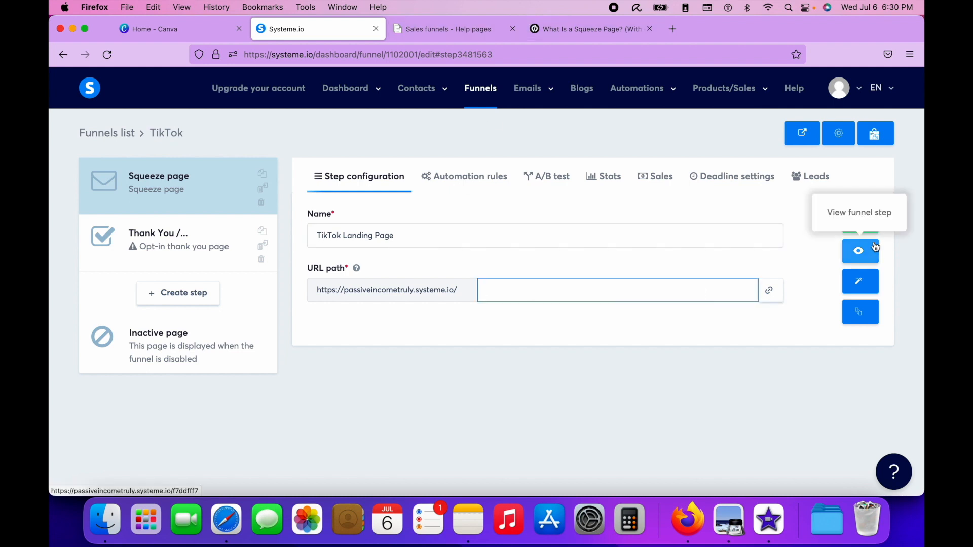
pyautogui.click(852, 222)
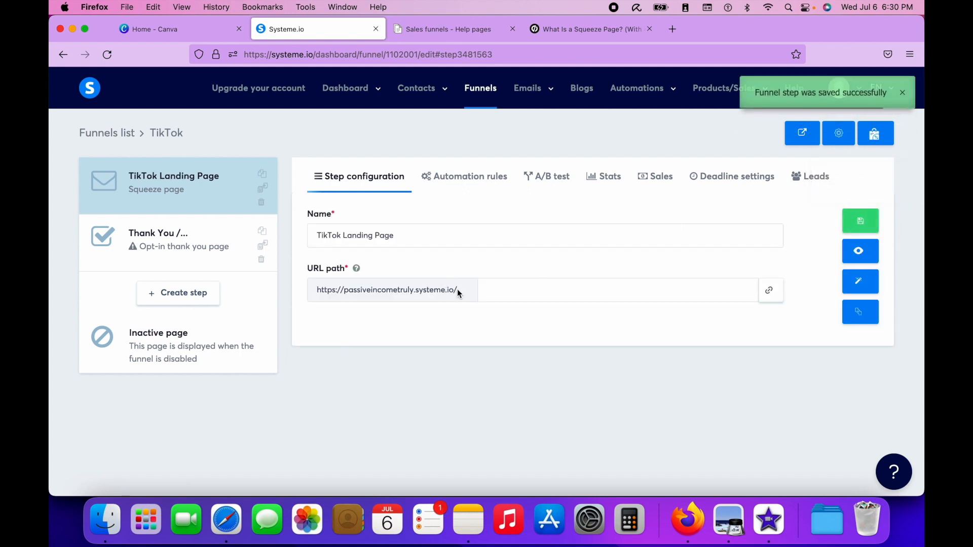
# - Try out main-page and tiktok as example URL paths for the landing page, and empty the field again
pyautogui.moveTo(458, 291); pyautogui.dragTo(314, 289)
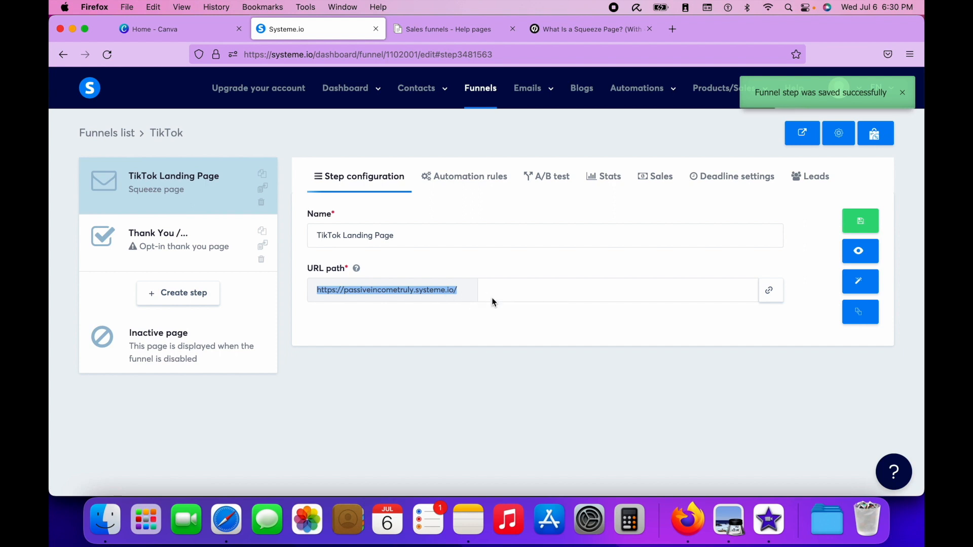
pyautogui.click(629, 296)
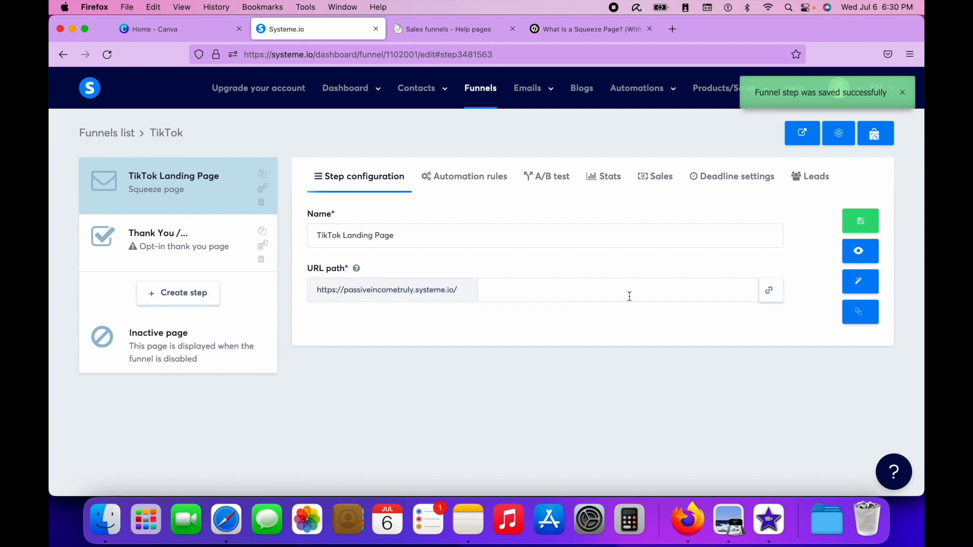
pyautogui.click(629, 297)
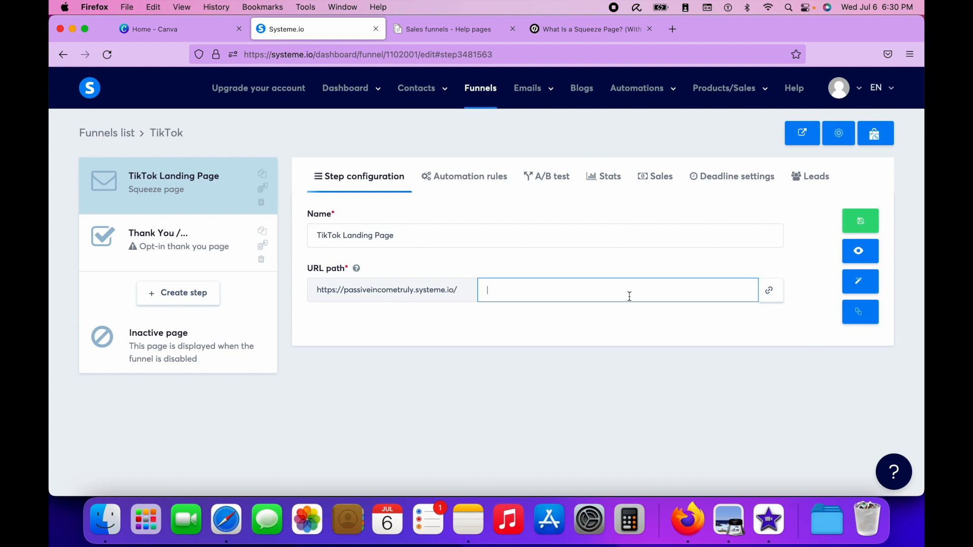
pyautogui.write('ma')
pyautogui.press('BackSpace')
pyautogui.press('BackSpace')
pyautogui.write('main-page')
pyautogui.press('BackSpace')
pyautogui.press('BackSpace')
pyautogui.press('BackSpace')
pyautogui.press('BackSpace')
pyautogui.press('BackSpace')
pyautogui.press('BackSpace')
pyautogui.press('BackSpace')
pyautogui.press('BackSpace')
pyautogui.press('BackSpace')
pyautogui.write('tikto')
pyautogui.write('k')
pyautogui.press('BackSpace')
pyautogui.press('BackSpace')
pyautogui.press('BackSpace')
pyautogui.press('BackSpace')
pyautogui.press('BackSpace')
pyautogui.press('BackSpace')
pyautogui.write('link')
pyautogui.press('BackSpace')
pyautogui.press('BackSpace')
pyautogui.press('BackSpace')
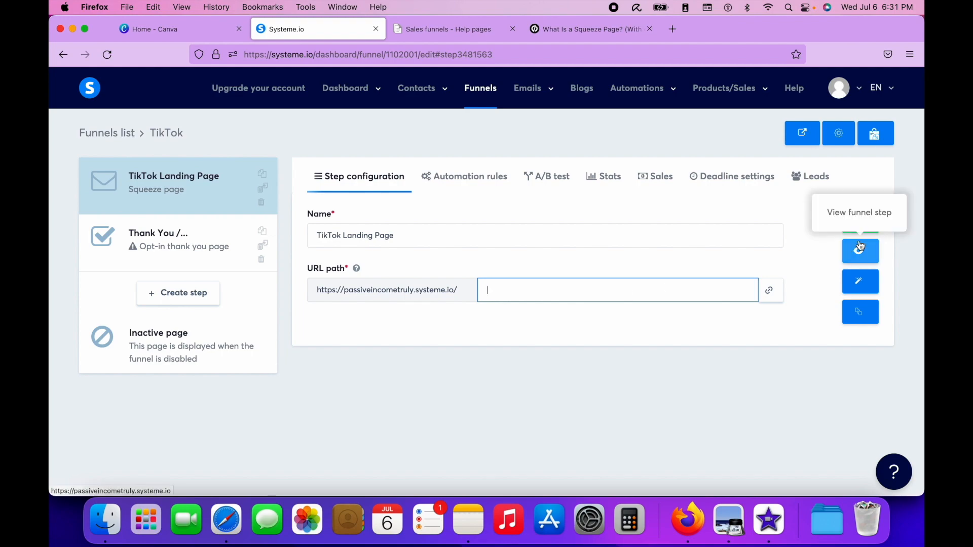
# - View the live TikTok landing page and close it after looking it over
pyautogui.click(860, 262)
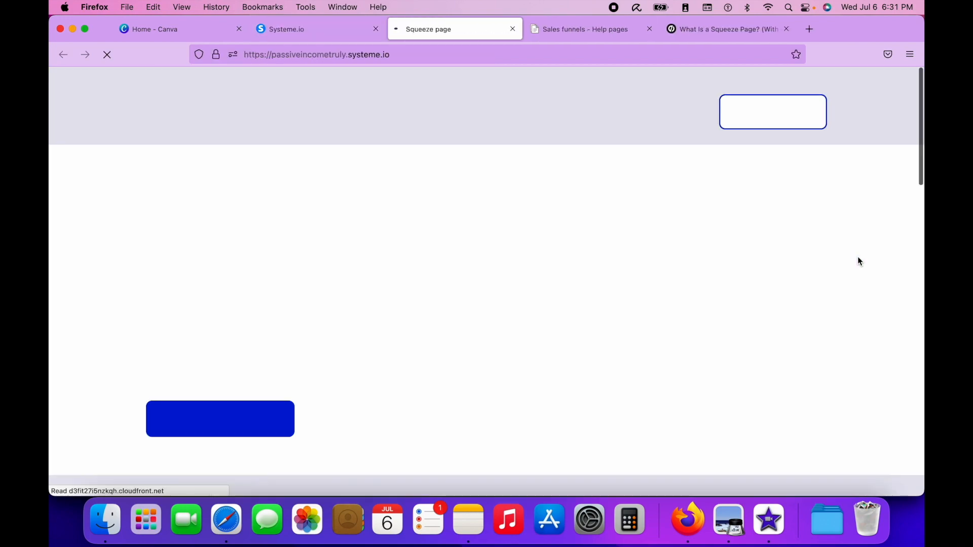
pyautogui.scroll(-3, 501, 221)
pyautogui.scroll(-15, 502, 222)
pyautogui.press('super+w')
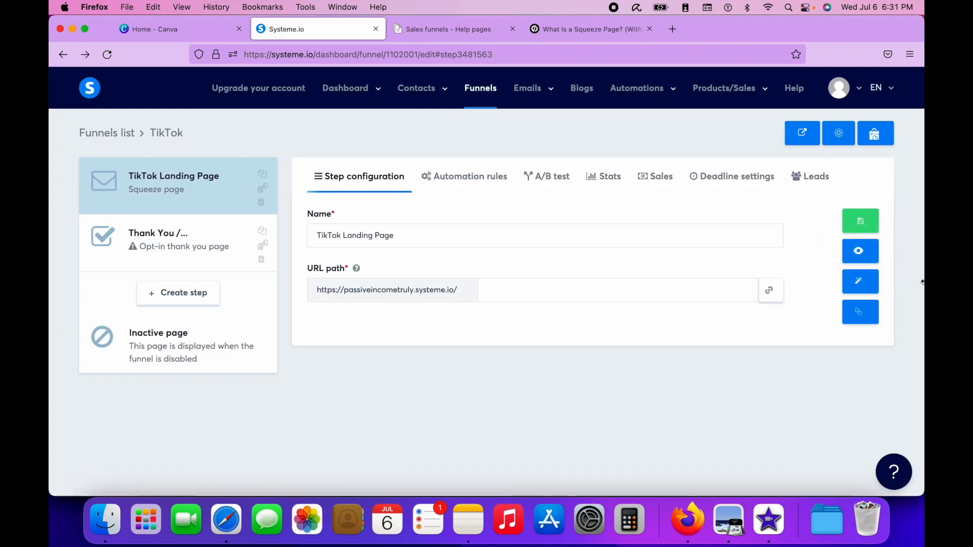
# - Examine the TikTok landing page in the page editor and return to the funnel's step configuration
pyautogui.click(866, 282)
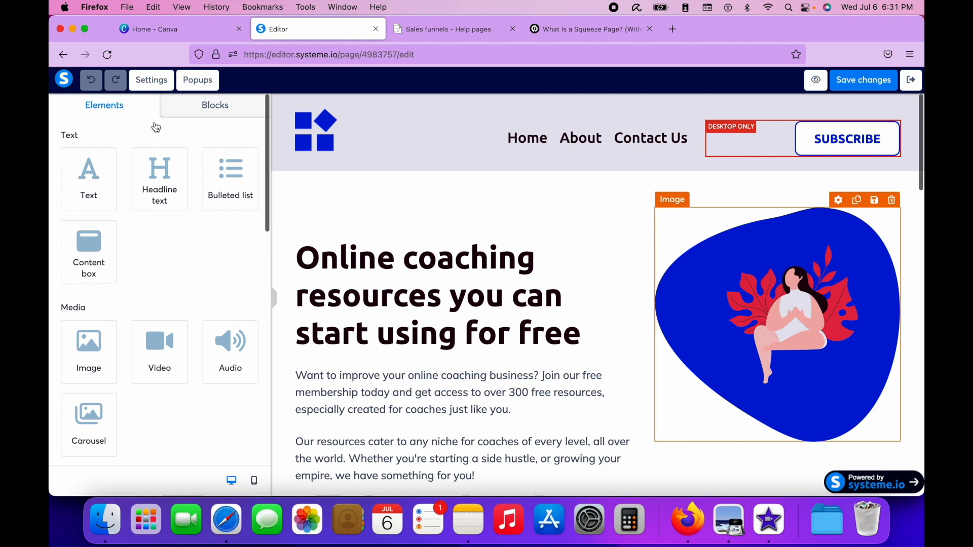
pyautogui.scroll(-1, 467, 310)
pyautogui.scroll(1, 467, 310)
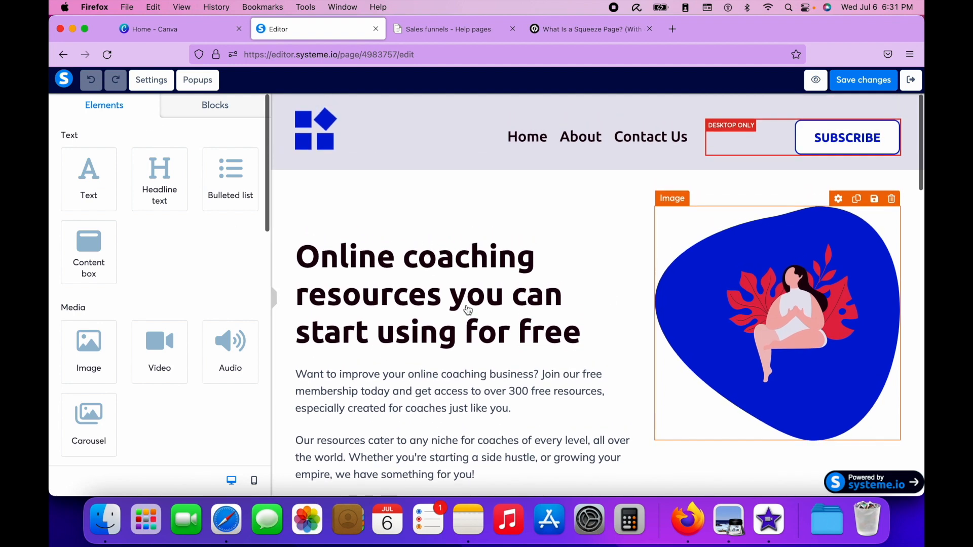
pyautogui.click(62, 56)
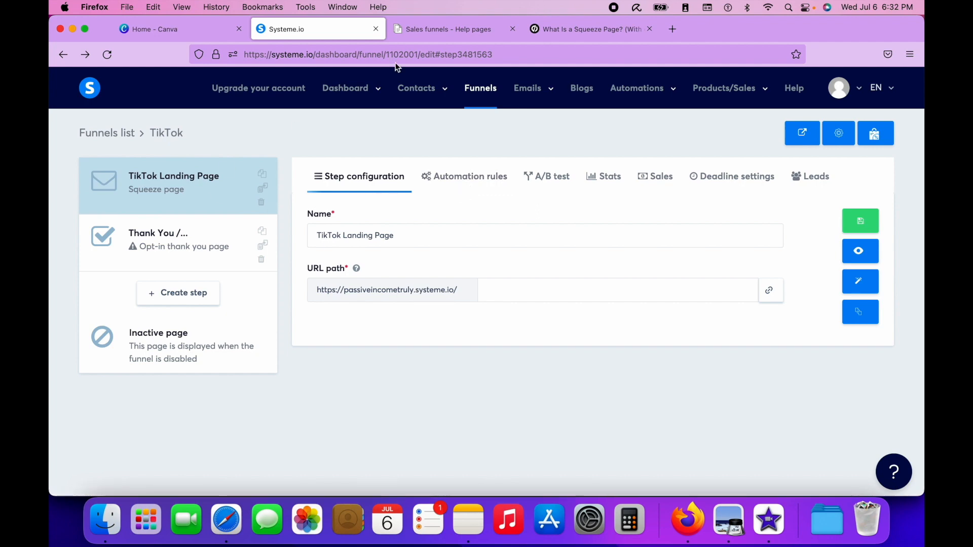
# - Look through the list of sales funnel articles in the help pages
pyautogui.click(440, 30)
pyautogui.scroll(2, 593, 264)
pyautogui.scroll(-5, 595, 266)
pyautogui.scroll(5, 595, 266)
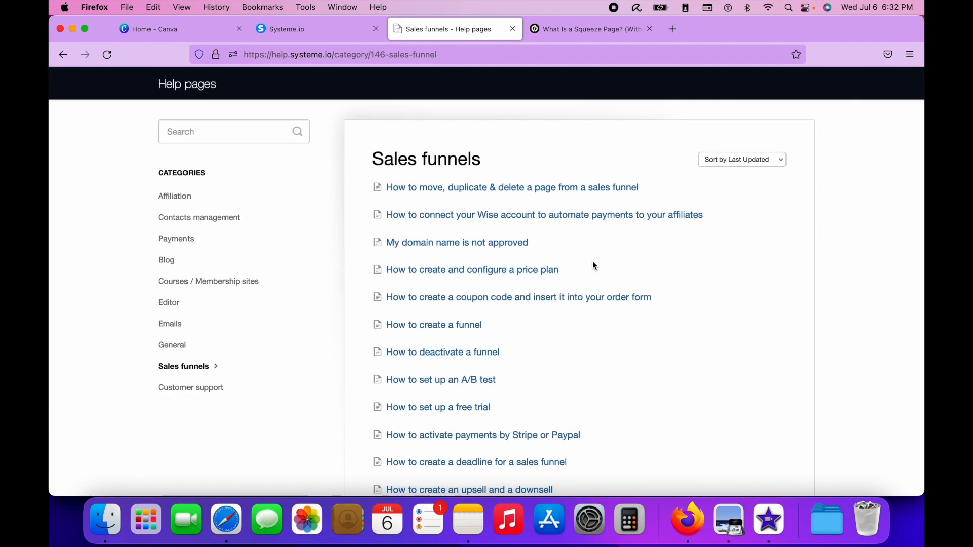
pyautogui.scroll(-1, 595, 265)
pyautogui.scroll(-5, 705, 430)
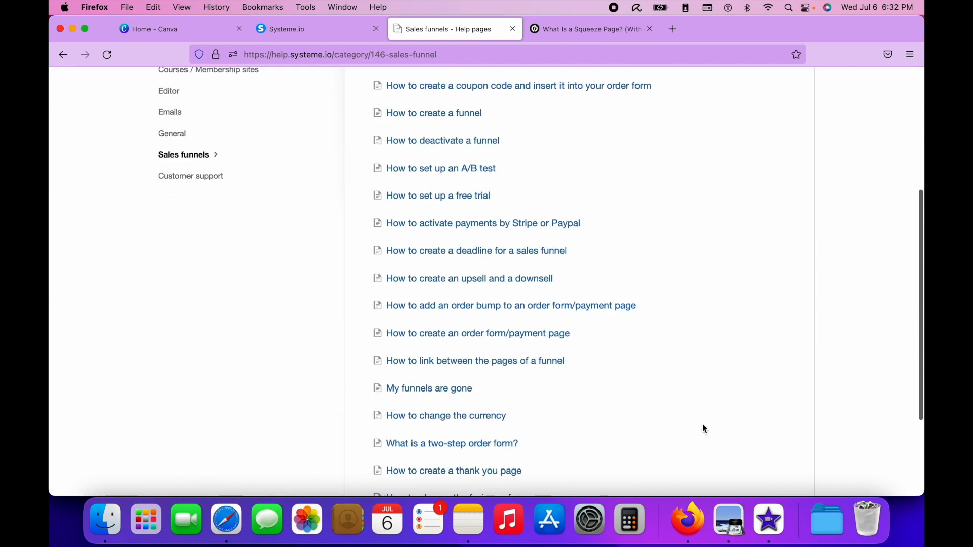
pyautogui.scroll(5, 705, 429)
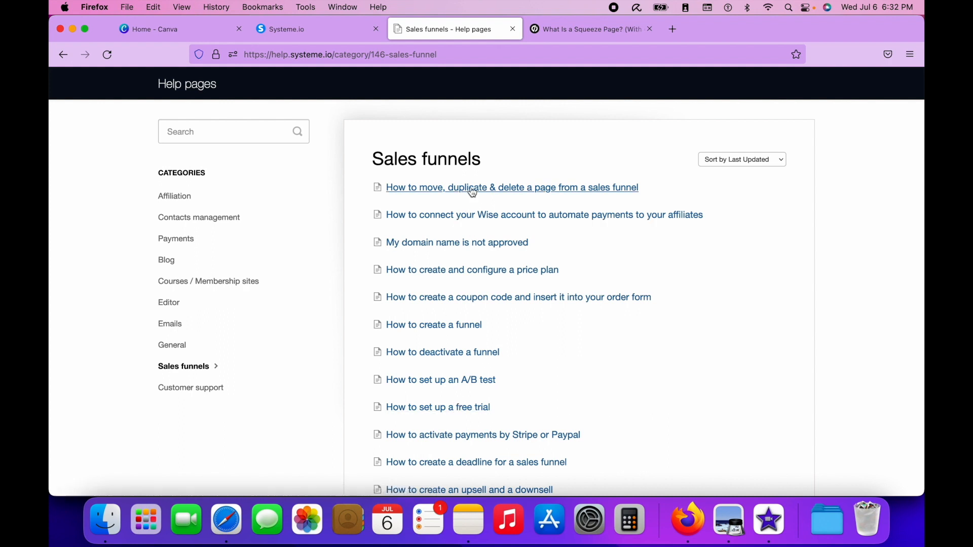
# - Go back to the Systeme.io funnel and open the TikTok landing page in the page editor
pyautogui.click(335, 7)
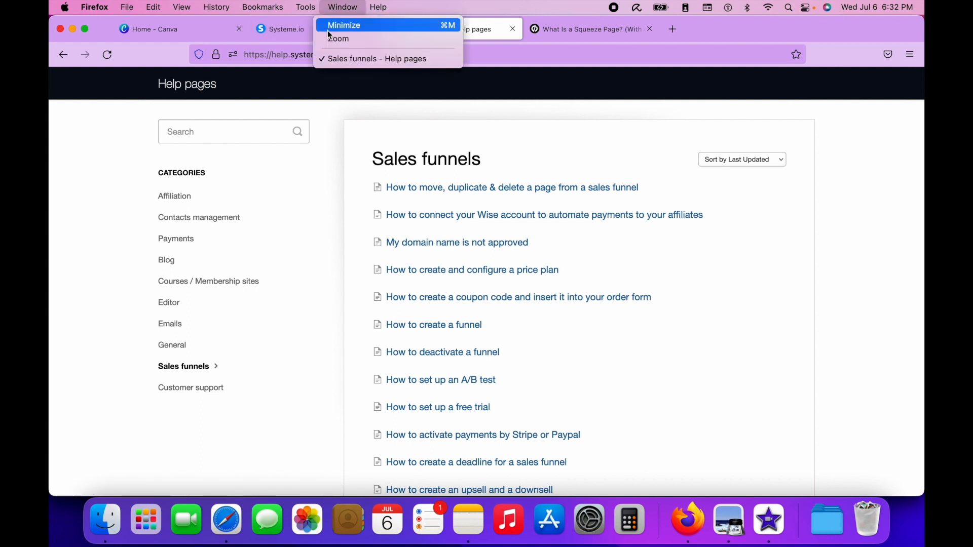
pyautogui.click(280, 34)
pyautogui.click(280, 33)
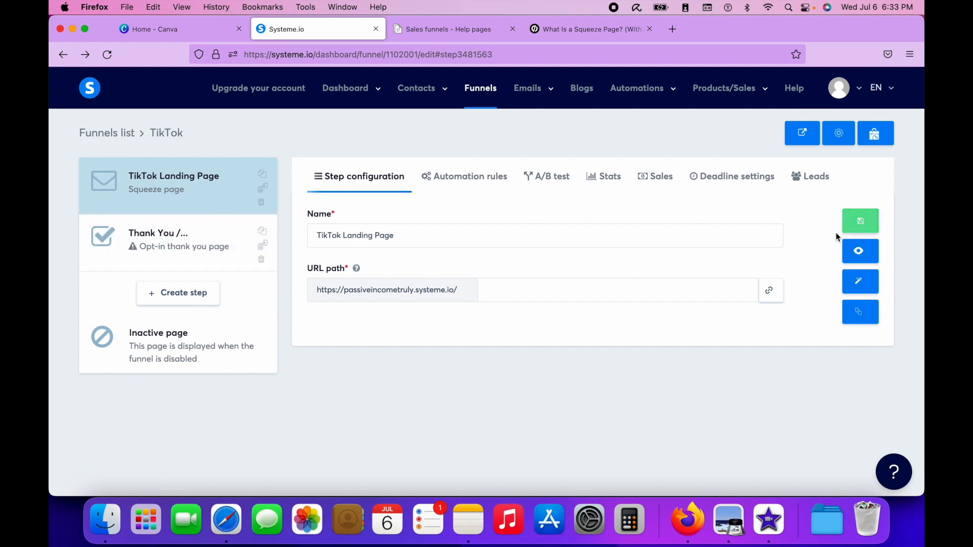
pyautogui.click(865, 282)
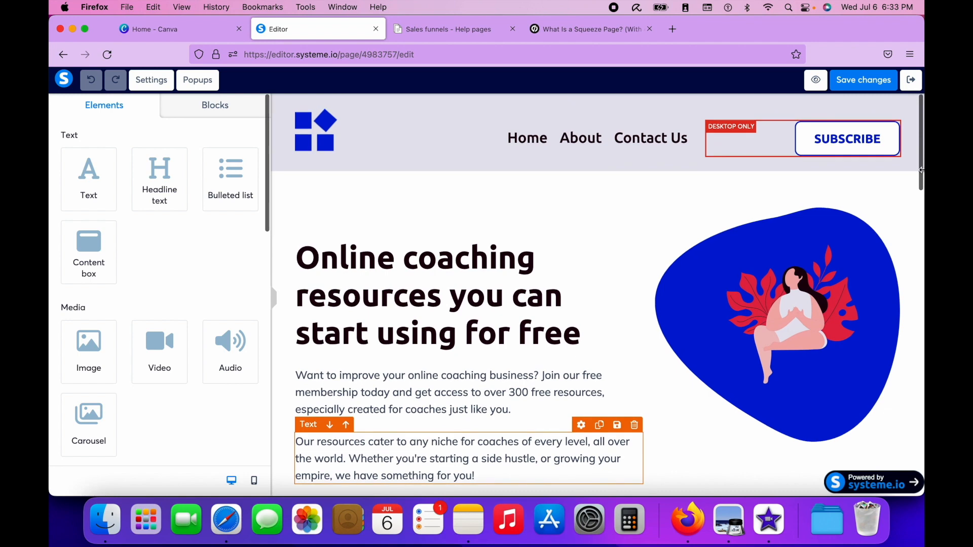
# - Examine the landing page template from its header down to the email field in the newsletter sign-up section
pyautogui.click(872, 327)
pyautogui.scroll(-20, 872, 328)
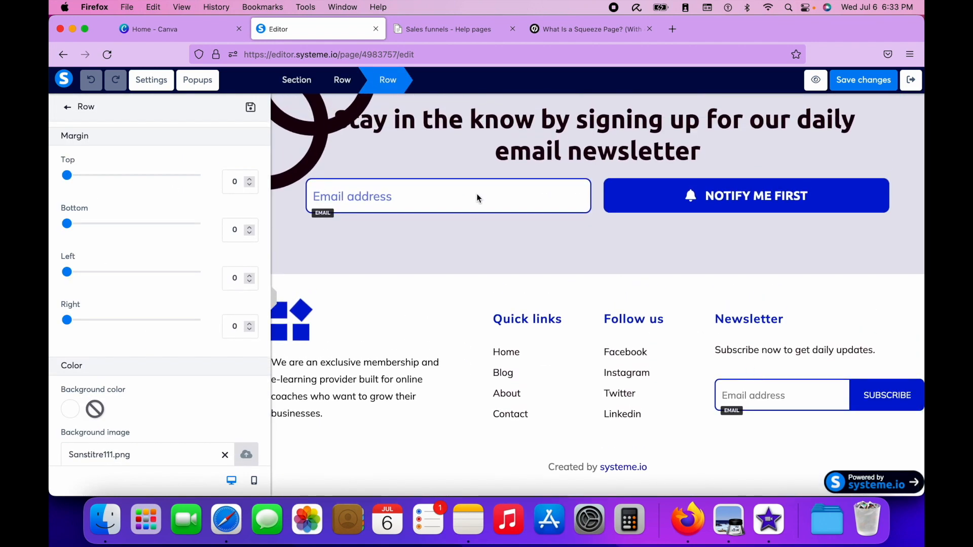
pyautogui.click(477, 195)
pyautogui.scroll(20, 477, 196)
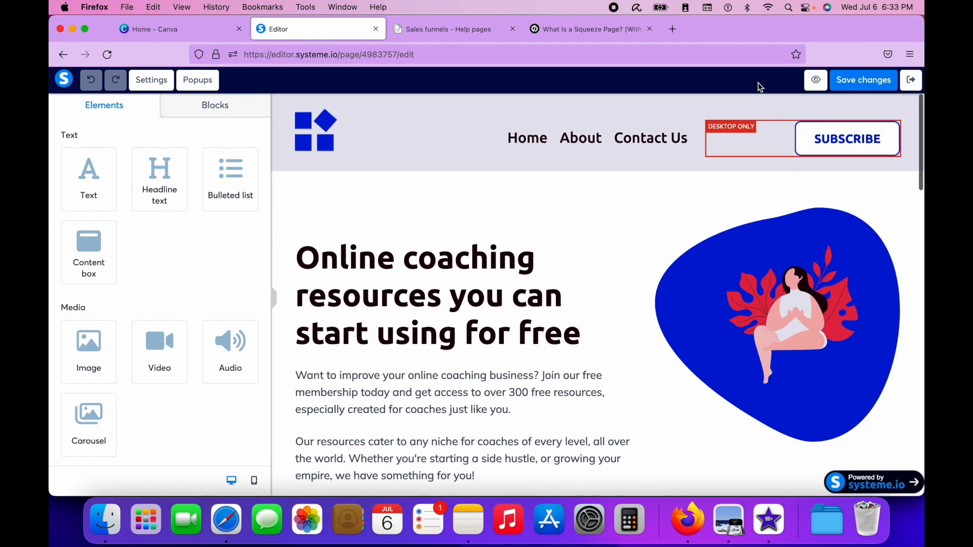
pyautogui.scroll(-5, 600, 339)
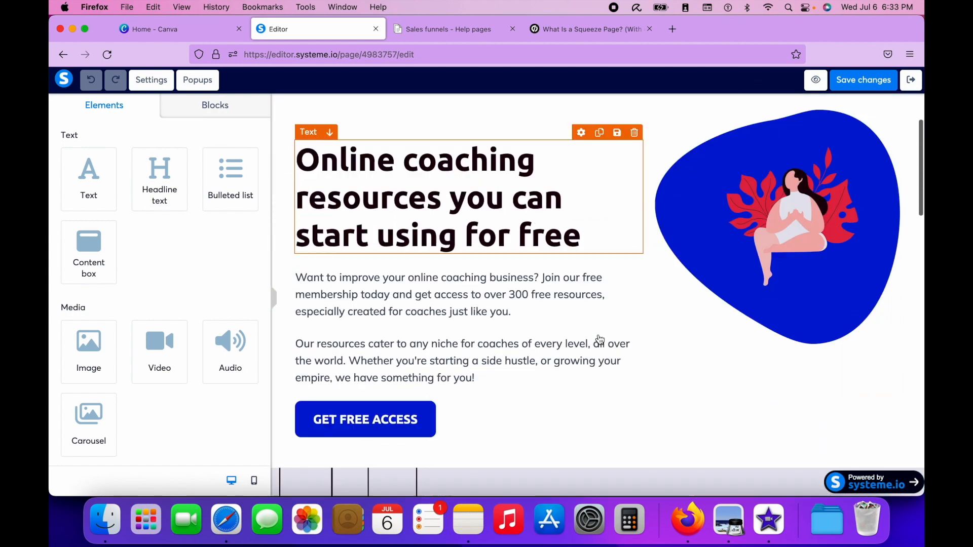
pyautogui.scroll(-8, 600, 340)
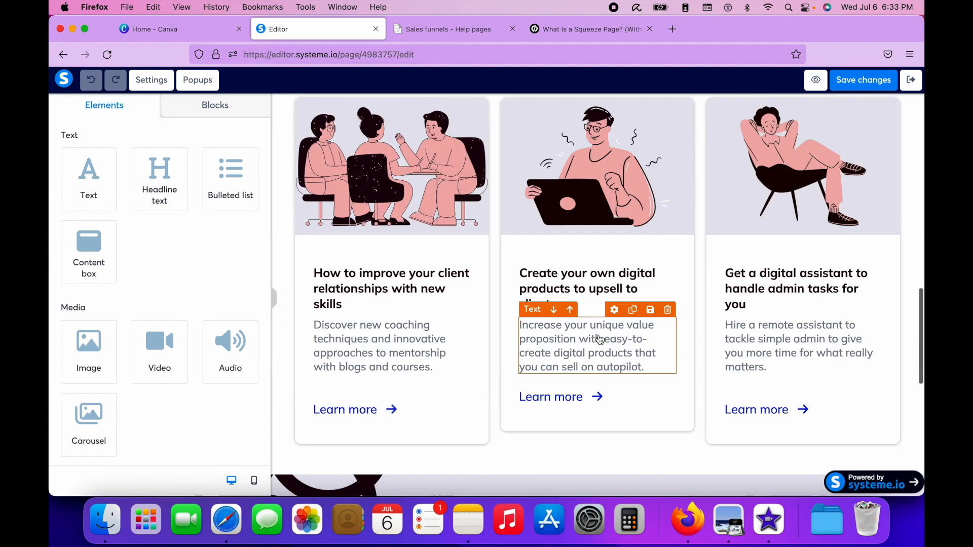
pyautogui.scroll(-5, 599, 339)
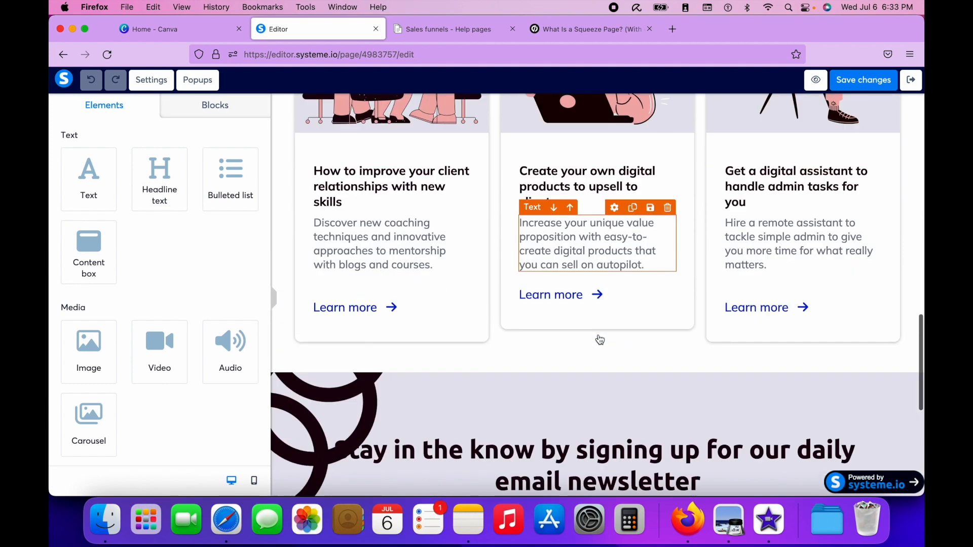
pyautogui.click(398, 358)
pyautogui.scroll(-3, 397, 360)
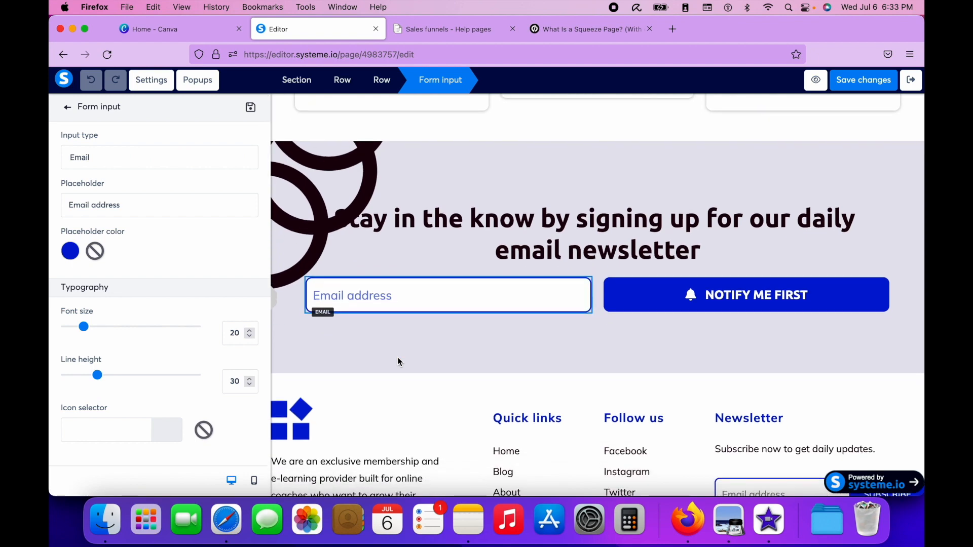
# - View the page's existing popup with its demo request form, and close it to return to the newsletter sign-up form
pyautogui.click(190, 80)
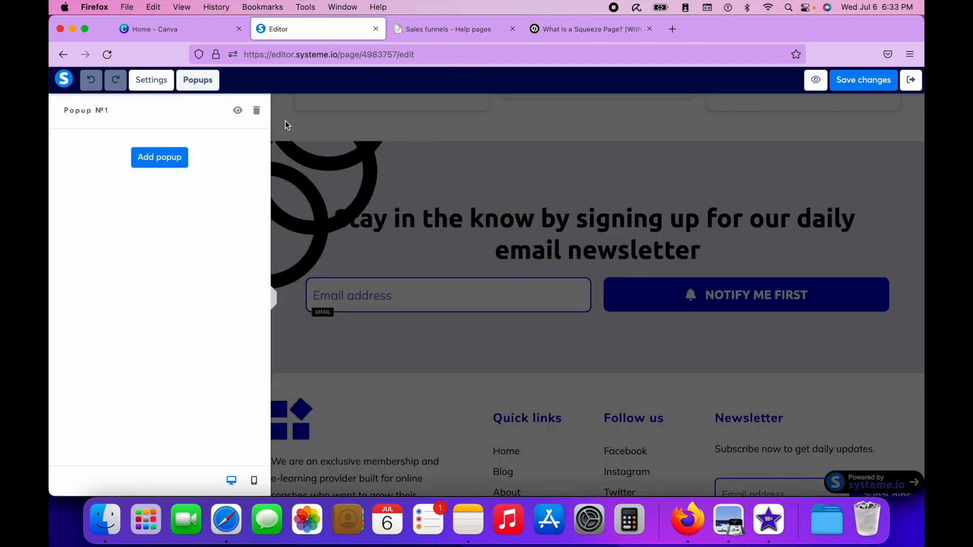
pyautogui.click(237, 110)
pyautogui.click(759, 169)
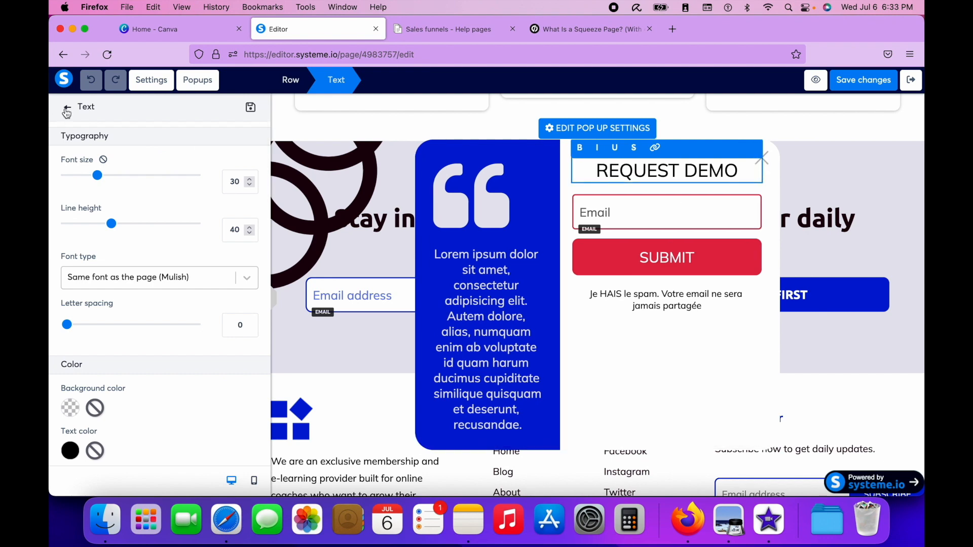
pyautogui.click(67, 107)
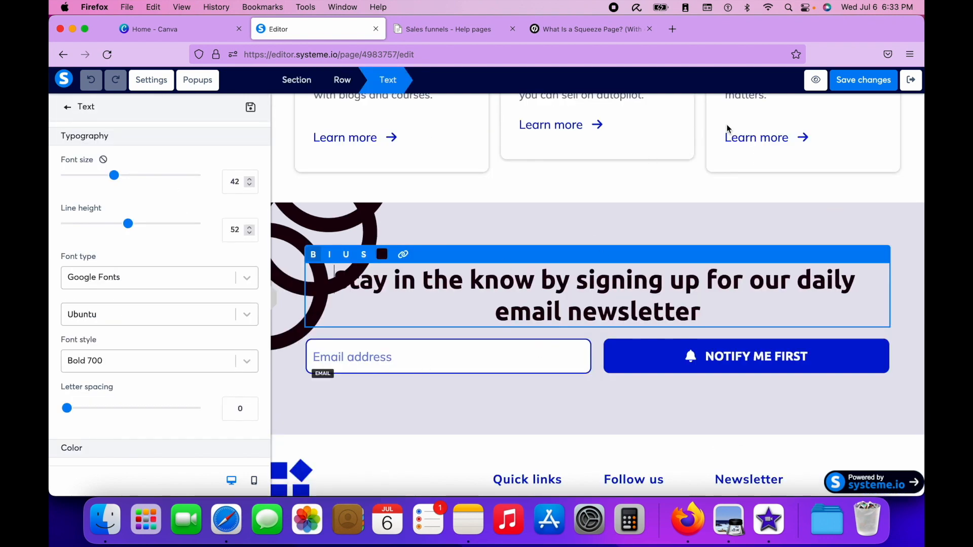
pyautogui.click(416, 356)
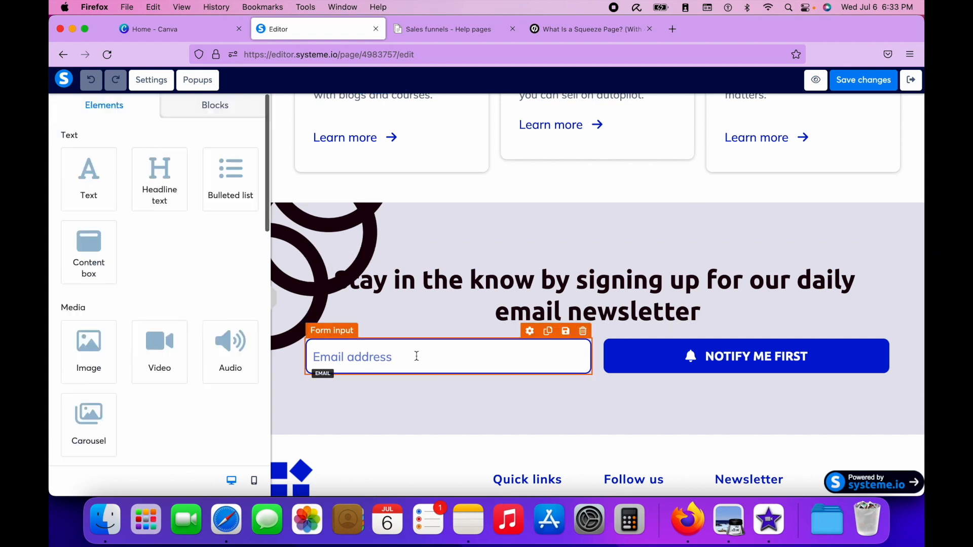
pyautogui.click(756, 359)
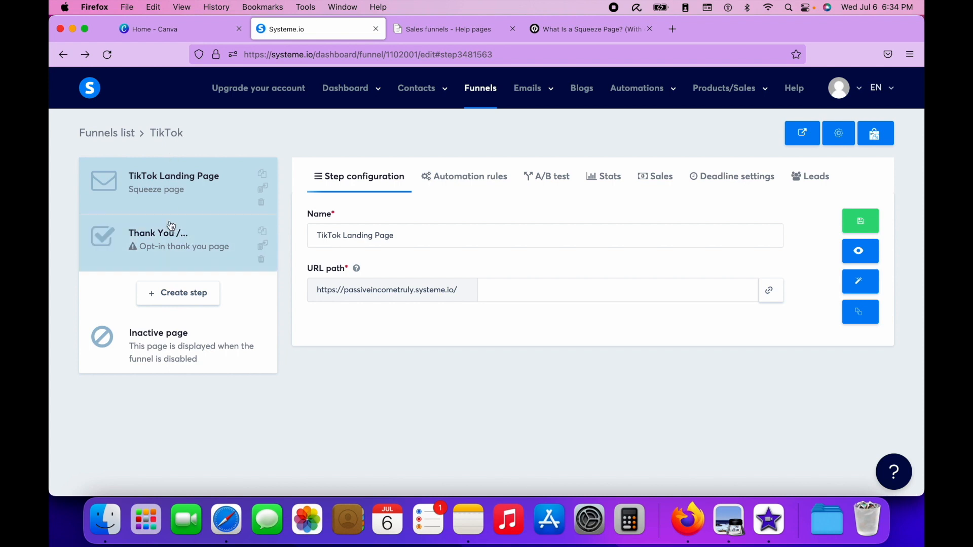
# - Look over the templates offered for the thank you step and return to the TikTok landing page step
pyautogui.click(161, 260)
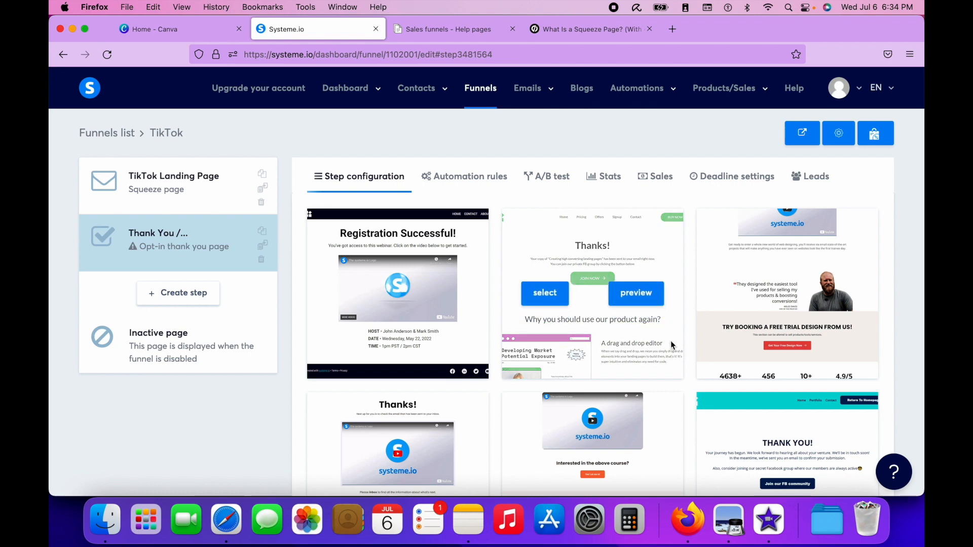
pyautogui.click(184, 196)
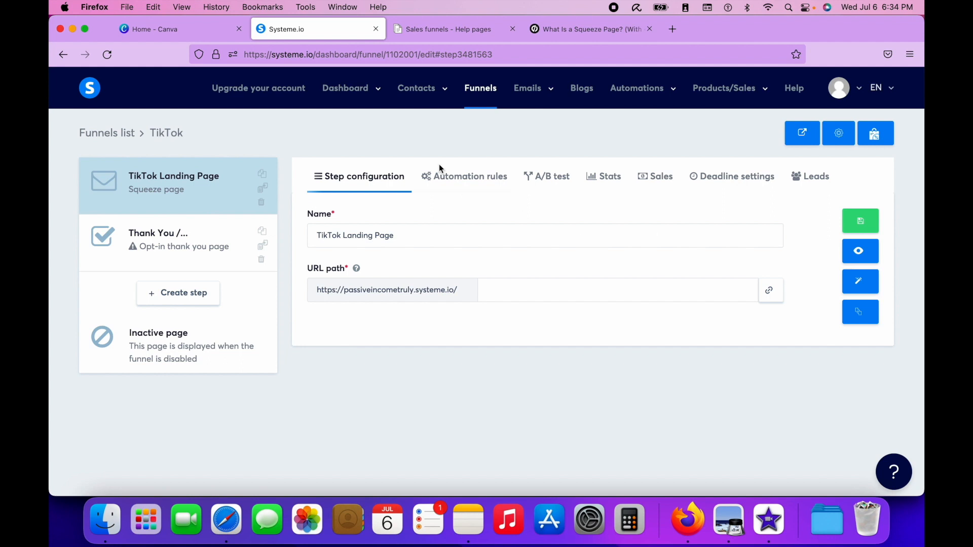
# - Review the funnel's automation rules, A/B test, stats and sales
pyautogui.click(658, 178)
pyautogui.click(456, 178)
pyautogui.click(547, 178)
pyautogui.click(608, 178)
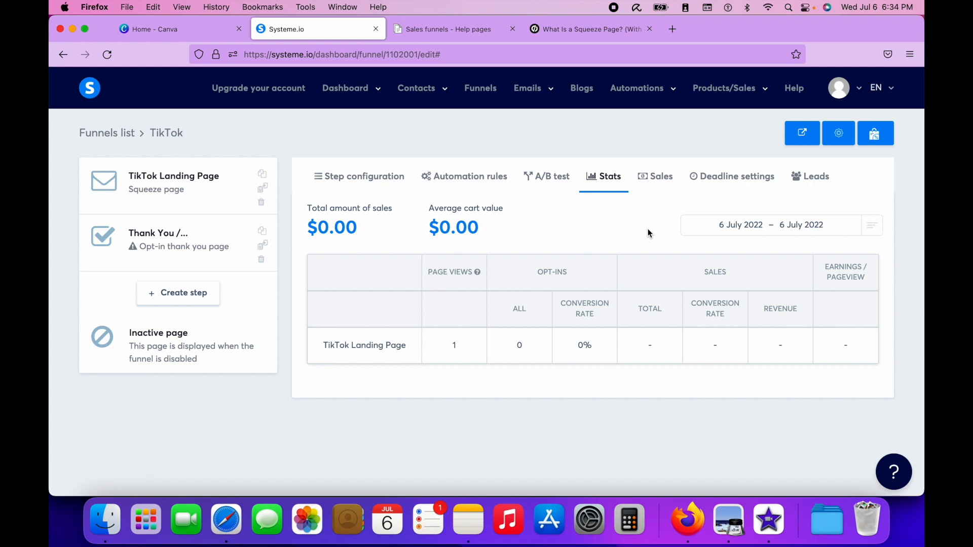
pyautogui.click(653, 180)
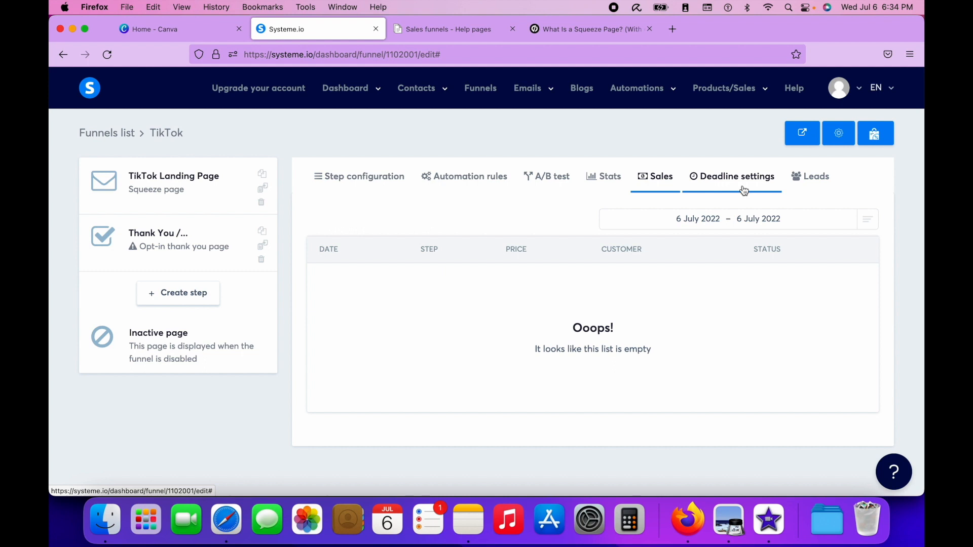
pyautogui.click(654, 183)
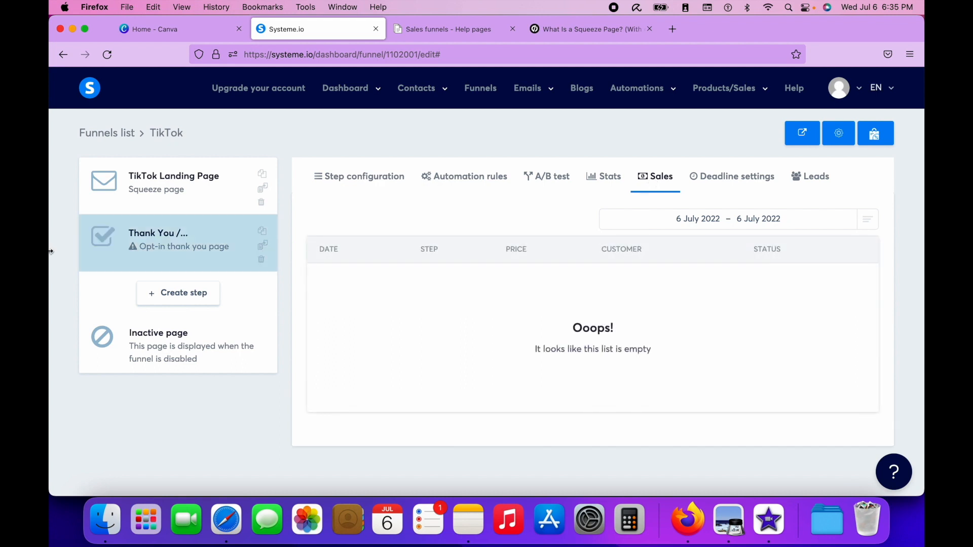
# - Compare the TikTok landing page step with the opt-in thank you page step
pyautogui.click(154, 187)
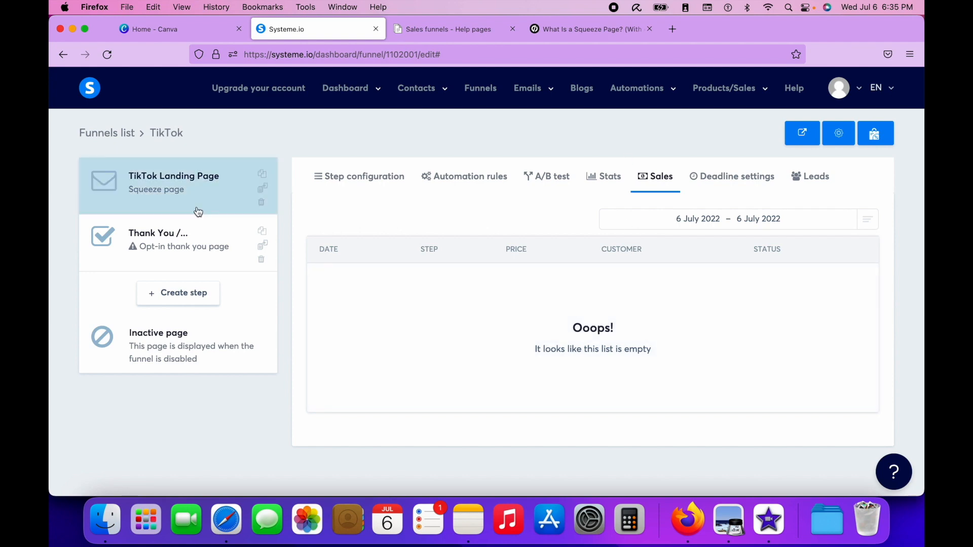
pyautogui.click(184, 267)
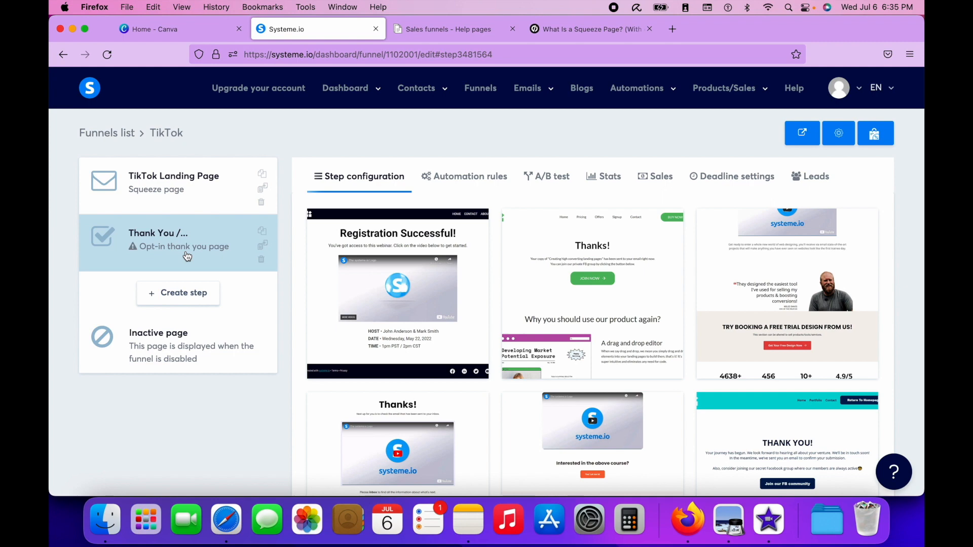
pyautogui.click(185, 202)
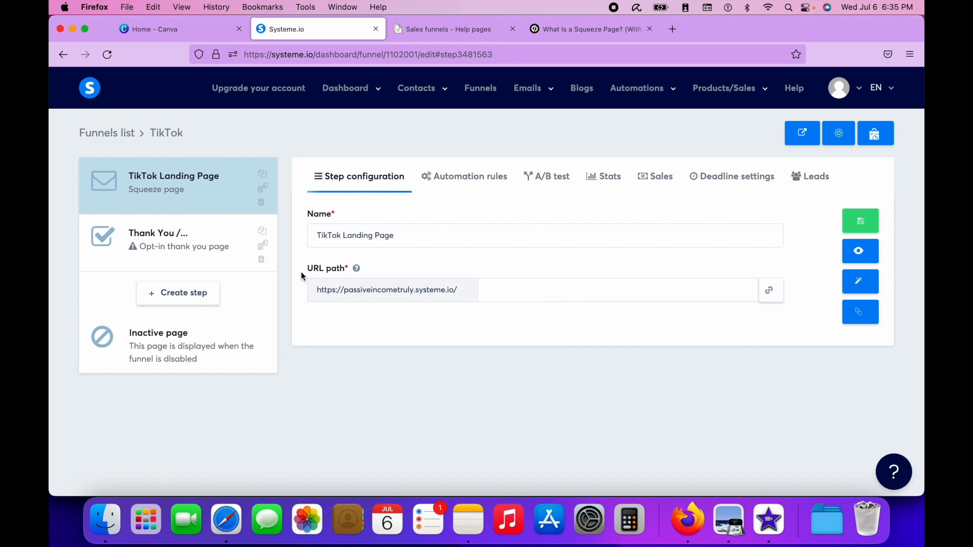
pyautogui.click(206, 238)
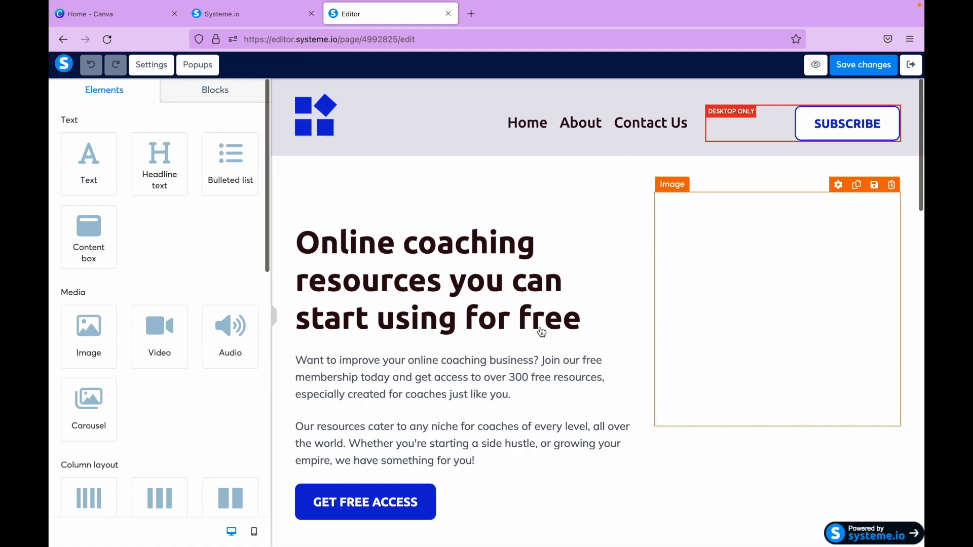
# - Look through the squeeze page's coaching template in the editor and return to the step configuration
pyautogui.scroll(-8, 596, 400)
pyautogui.scroll(-8, 600, 399)
pyautogui.scroll(15, 600, 400)
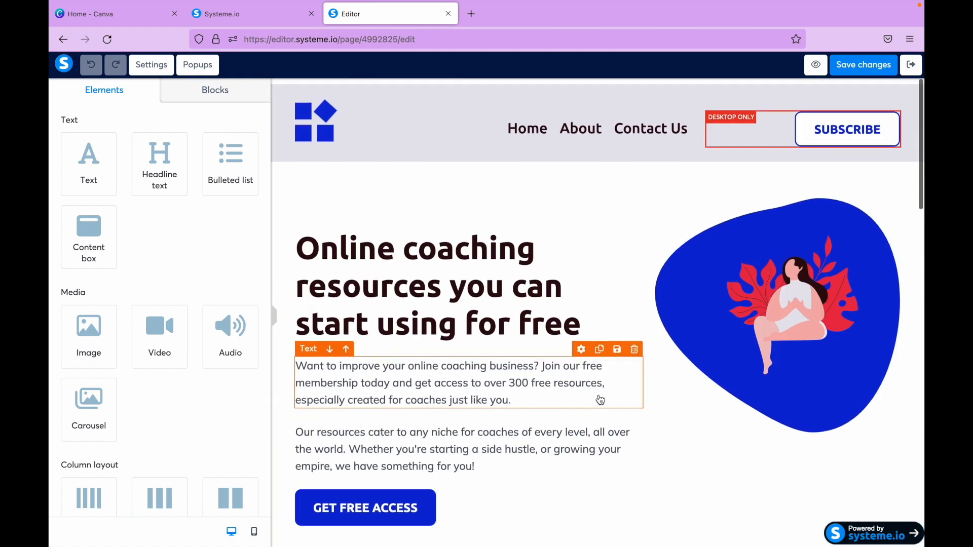
pyautogui.click(906, 72)
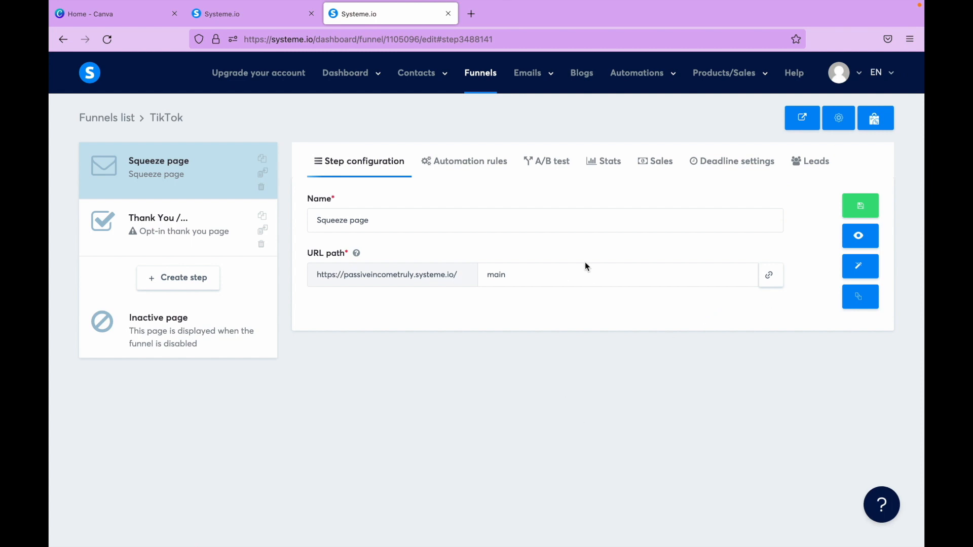
# - Replace the squeeze page's current template with the blank template at the end of the gallery
pyautogui.click(862, 297)
pyautogui.click(456, 349)
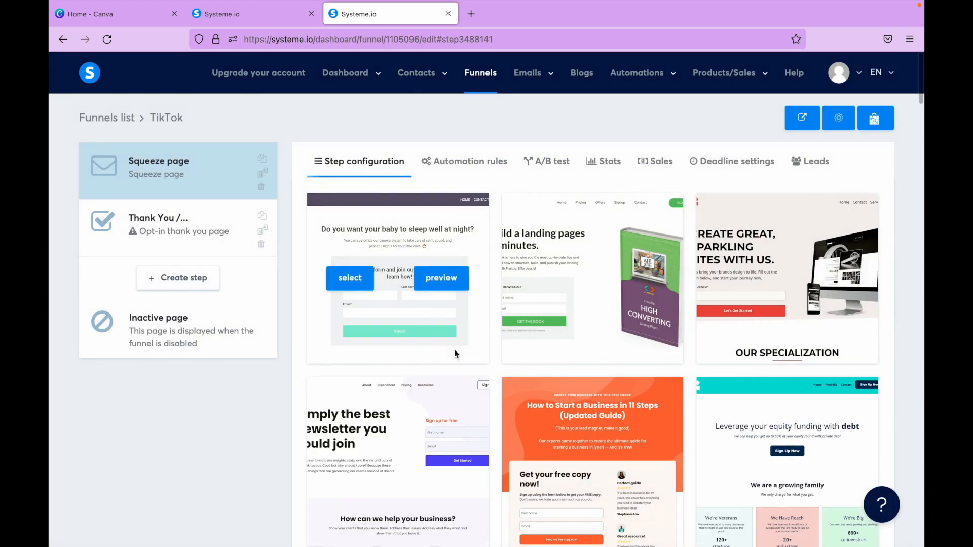
pyautogui.scroll(-15, 724, 415)
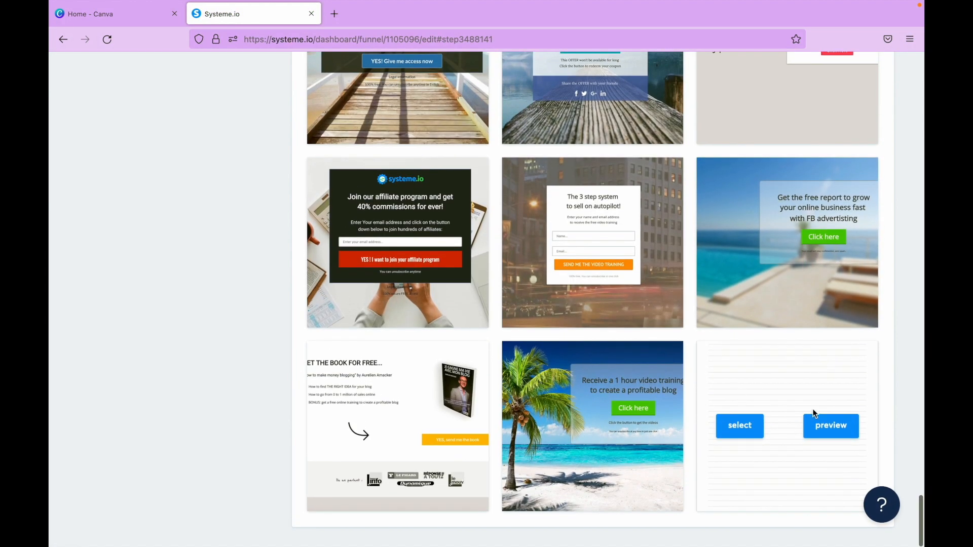
pyautogui.click(734, 434)
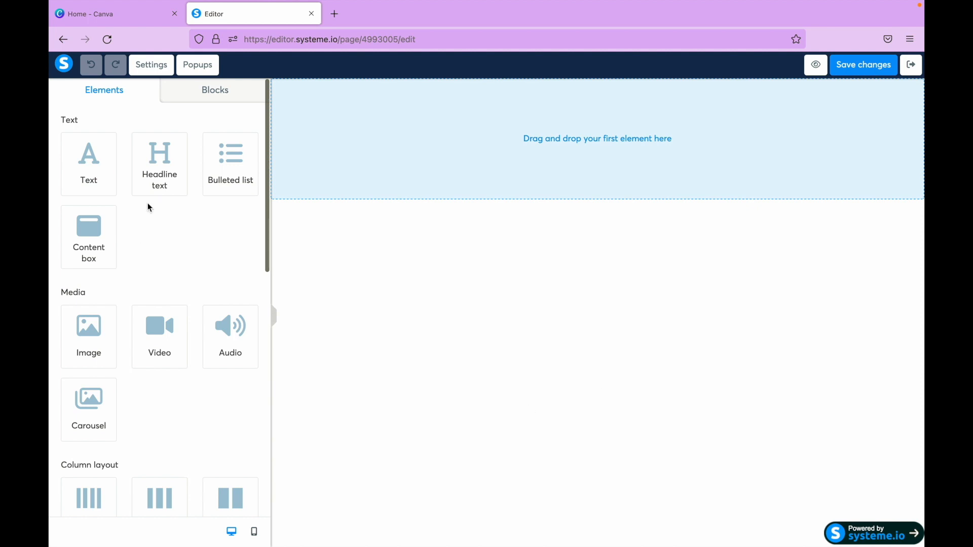
# - Add a section to the blank squeeze page and place an image element in it
pyautogui.scroll(-6, 127, 382)
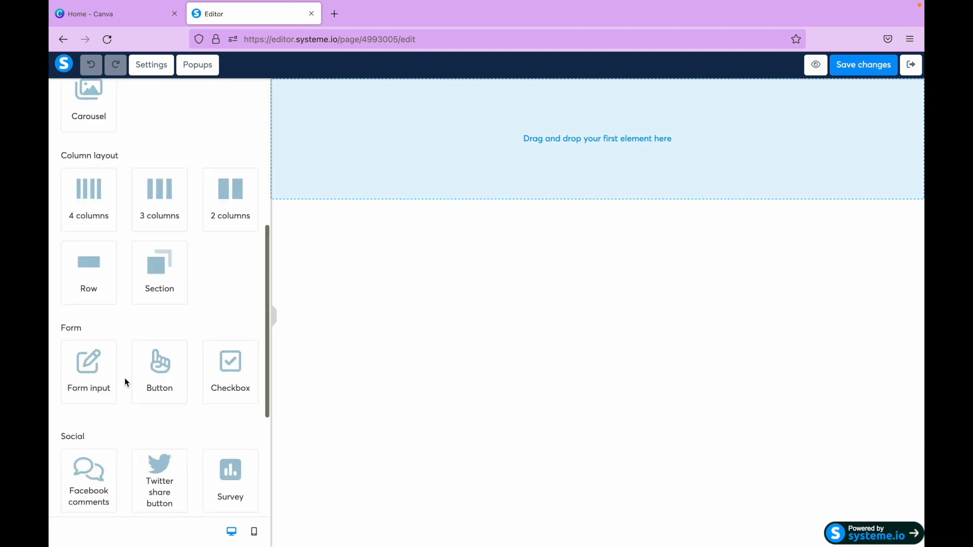
pyautogui.click(158, 271)
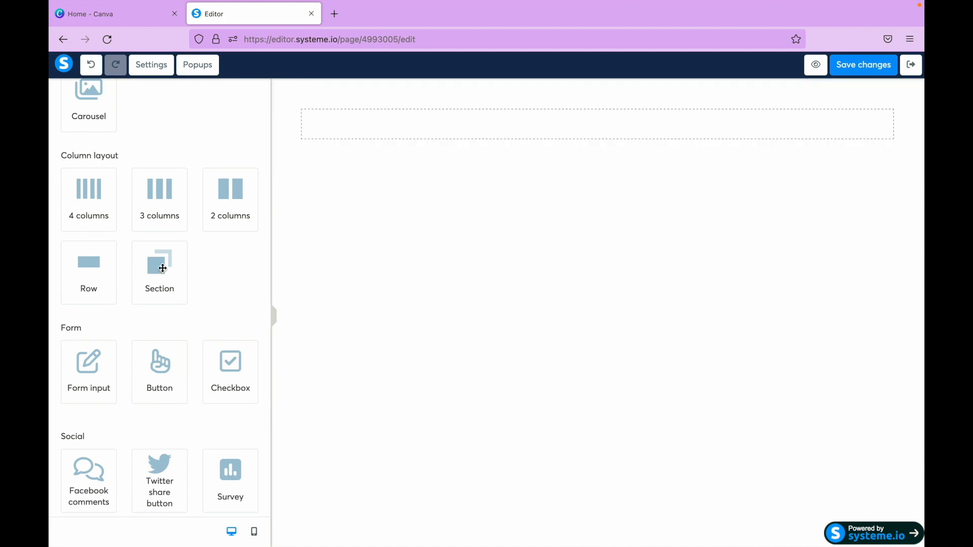
pyautogui.scroll(6, 210, 251)
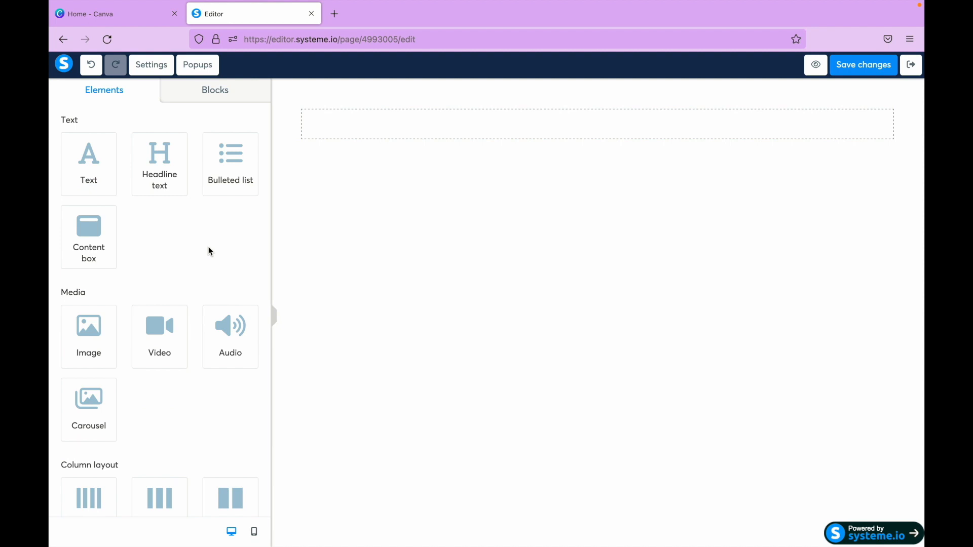
pyautogui.moveTo(79, 351); pyautogui.dragTo(465, 135)
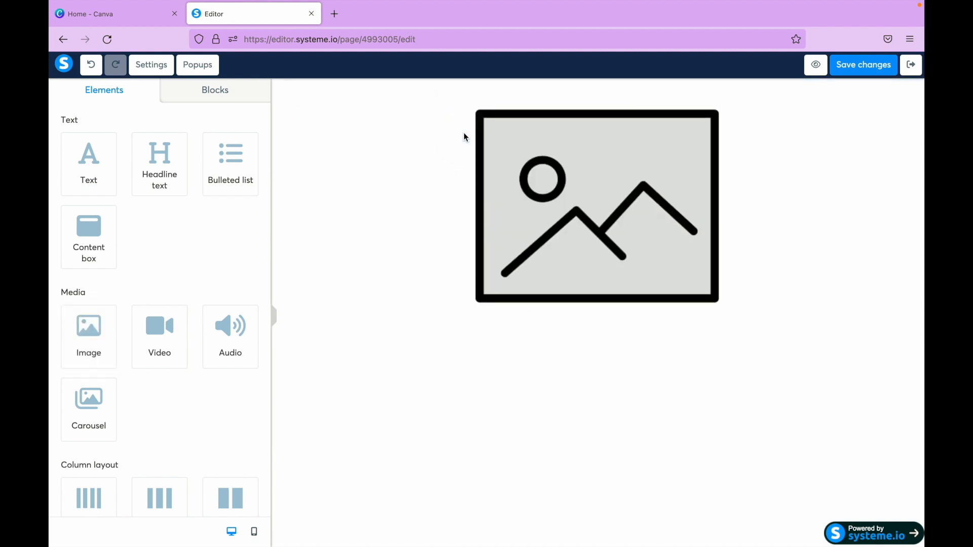
# - Check the image element's settings and add a headline text element below the image
pyautogui.click(597, 192)
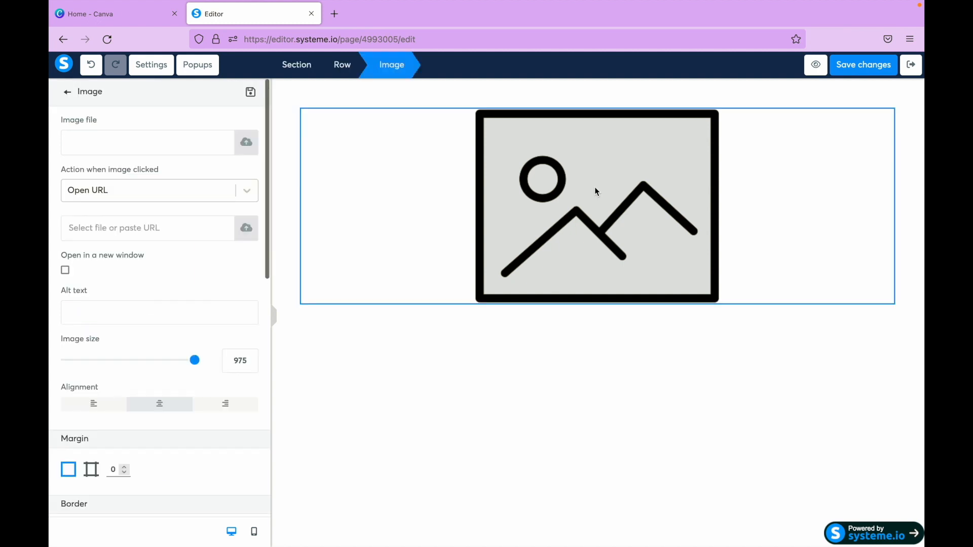
pyautogui.click(557, 335)
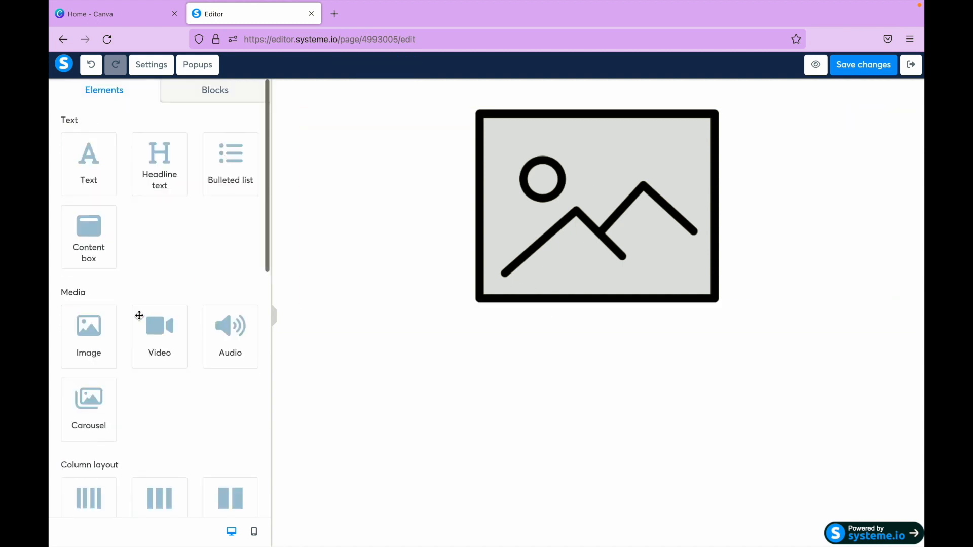
pyautogui.moveTo(156, 164); pyautogui.dragTo(497, 326)
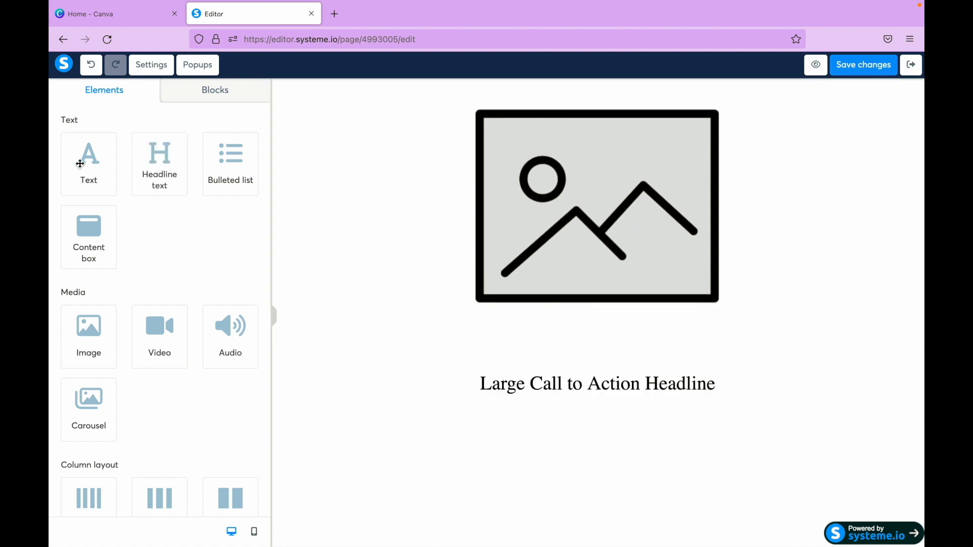
# - Add a text element directly below the headline on the squeeze page
pyautogui.moveTo(80, 158); pyautogui.dragTo(493, 412)
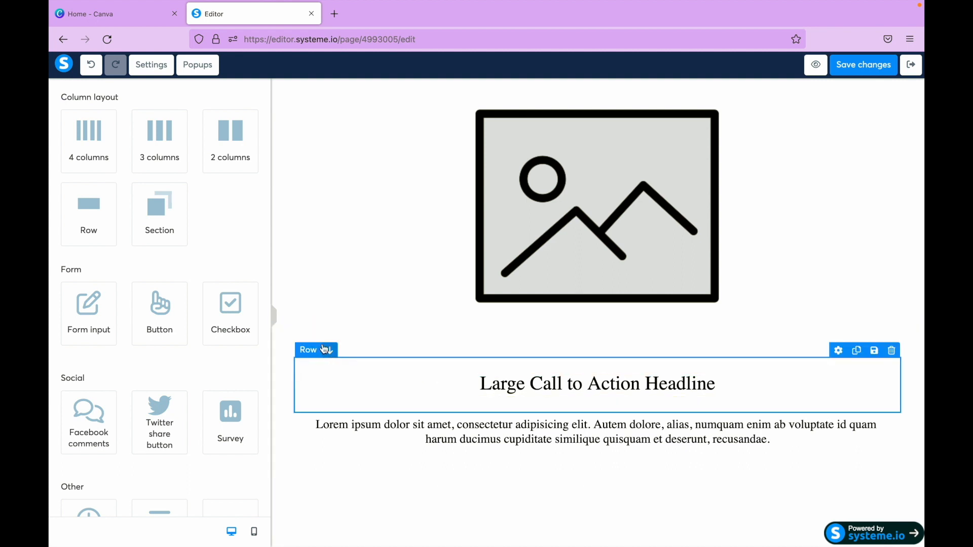
# - Try moving the text section above the image and back, and swapping the headline and paragraph and back
pyautogui.click(321, 330)
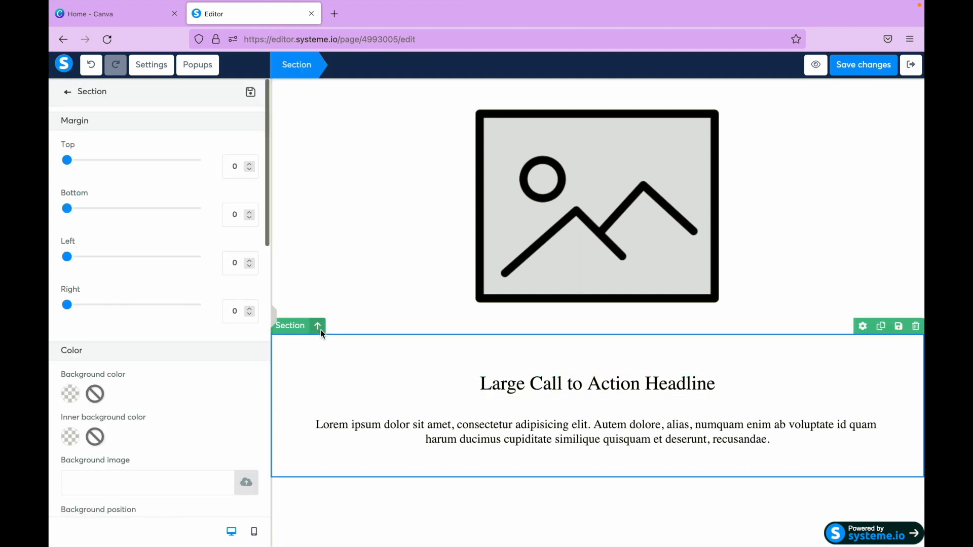
pyautogui.click(318, 325)
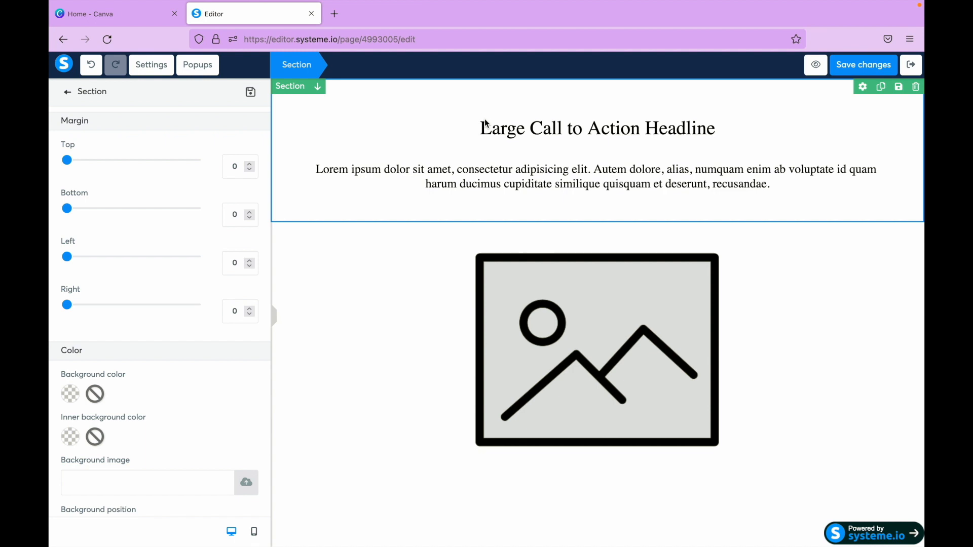
pyautogui.click(410, 340)
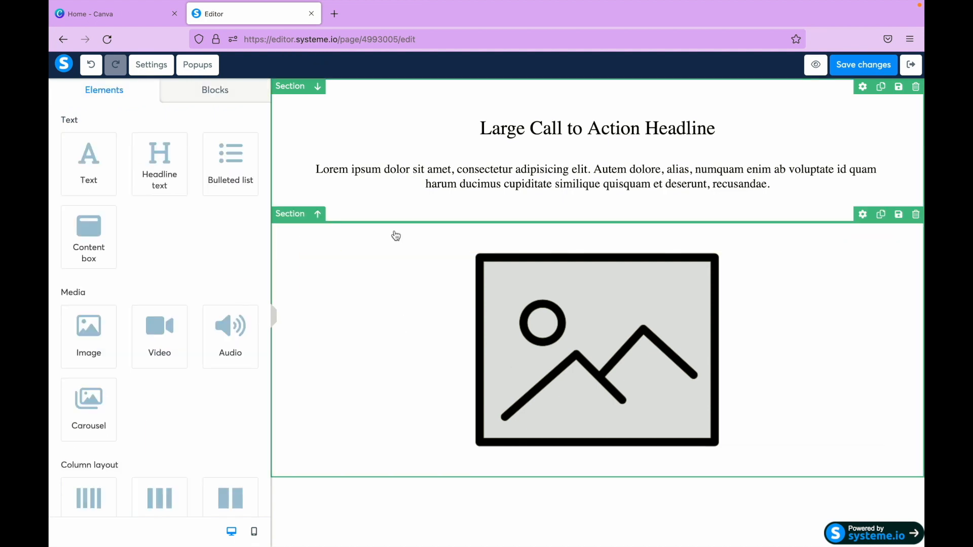
pyautogui.click(318, 86)
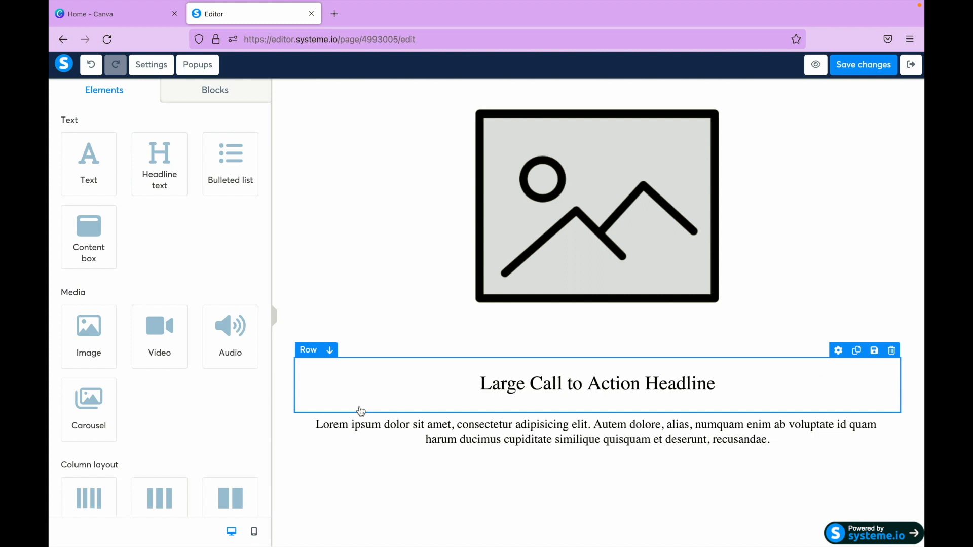
pyautogui.click(330, 405)
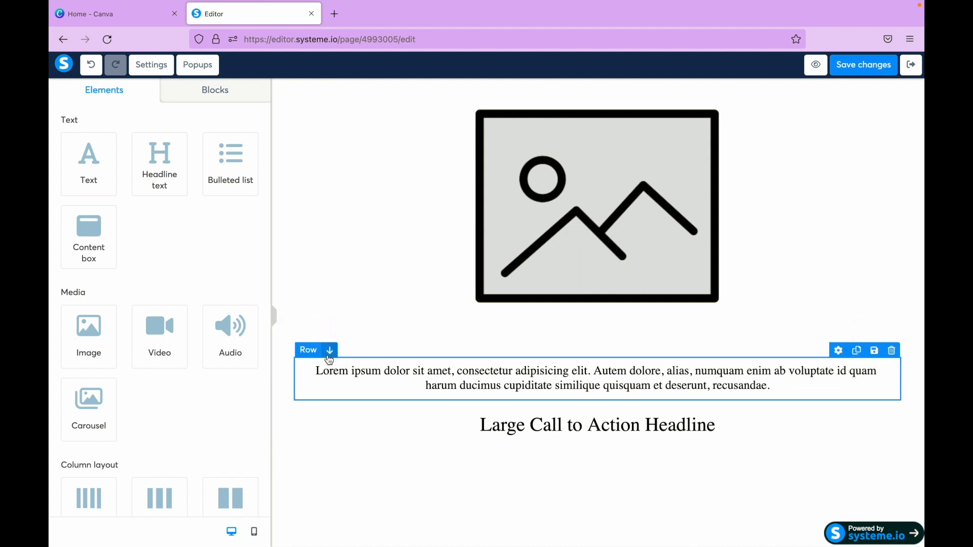
pyautogui.click(330, 350)
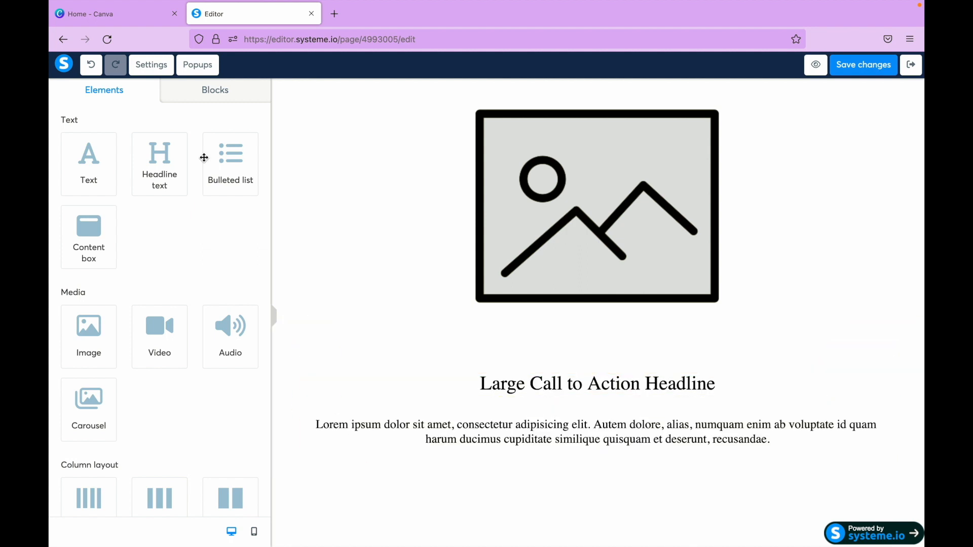
# - Add a new section below the paragraph text and place a button element in it
pyautogui.scroll(-8, 215, 269)
pyautogui.scroll(3, 200, 229)
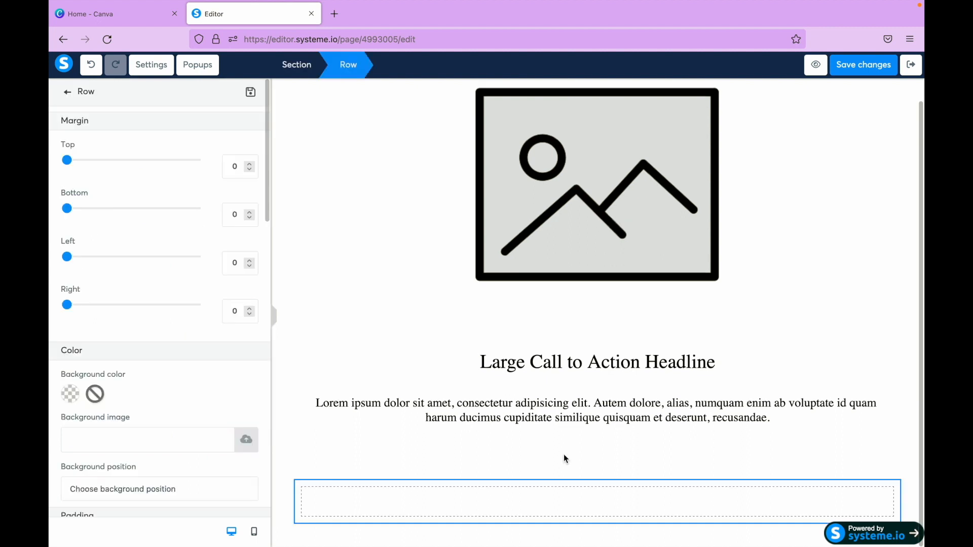
pyautogui.click(574, 432)
pyautogui.click(571, 495)
pyautogui.click(571, 494)
pyautogui.scroll(-1, 138, 415)
pyautogui.scroll(-8, 135, 411)
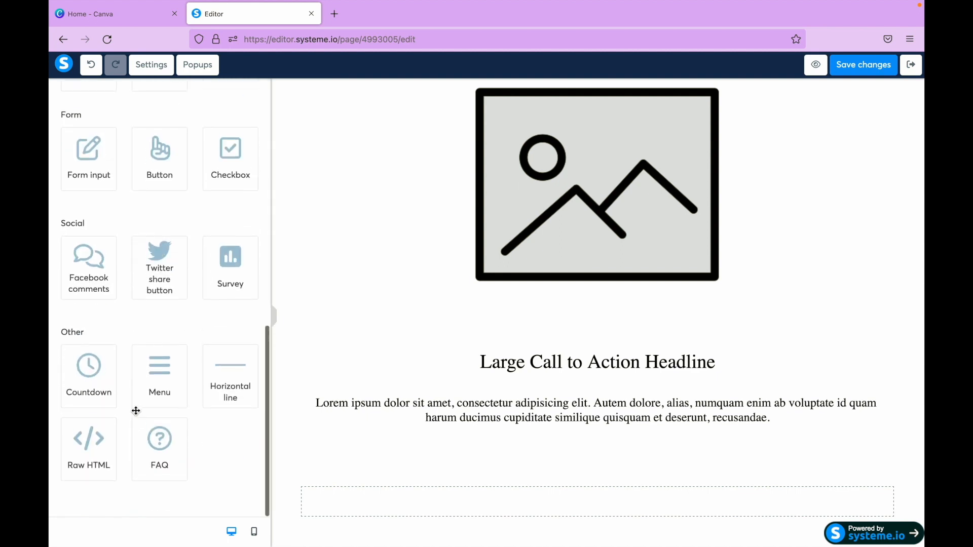
pyautogui.moveTo(187, 196); pyautogui.dragTo(473, 522)
pyautogui.scroll(-1, 532, 512)
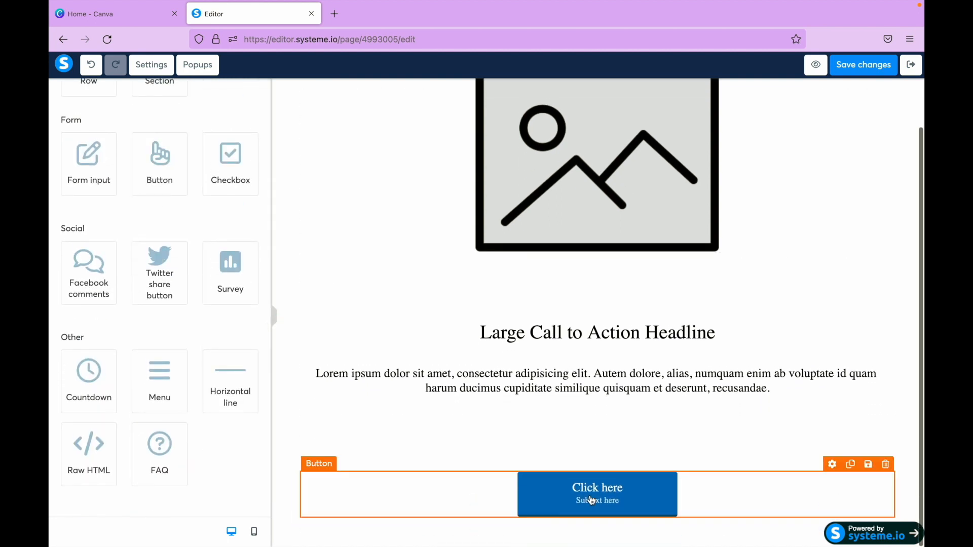
# - Replace the placeholder image with genericuserphoto.jpg and reduce its image size to 179
pyautogui.scroll(2, 442, 317)
pyautogui.click(442, 317)
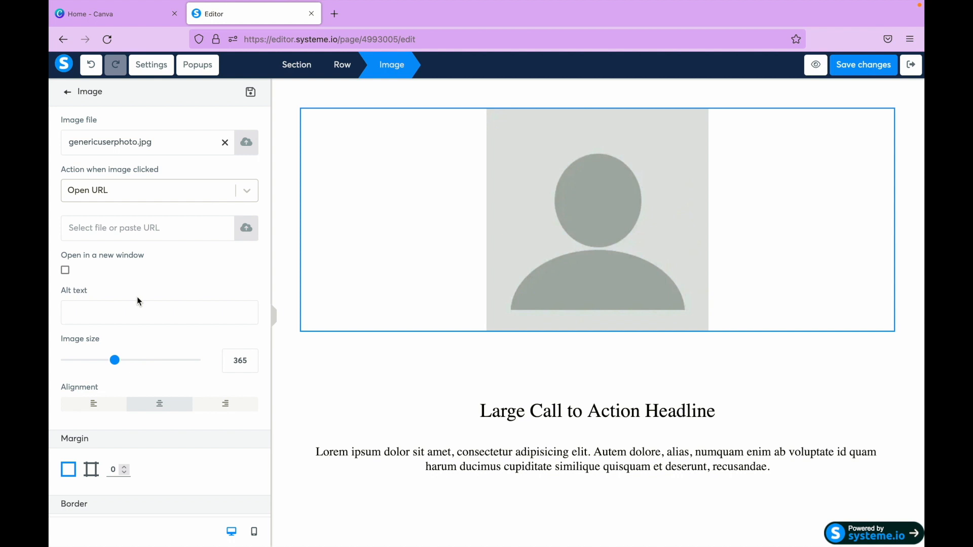
pyautogui.scroll(-3, 157, 388)
pyautogui.moveTo(115, 234); pyautogui.dragTo(90, 234)
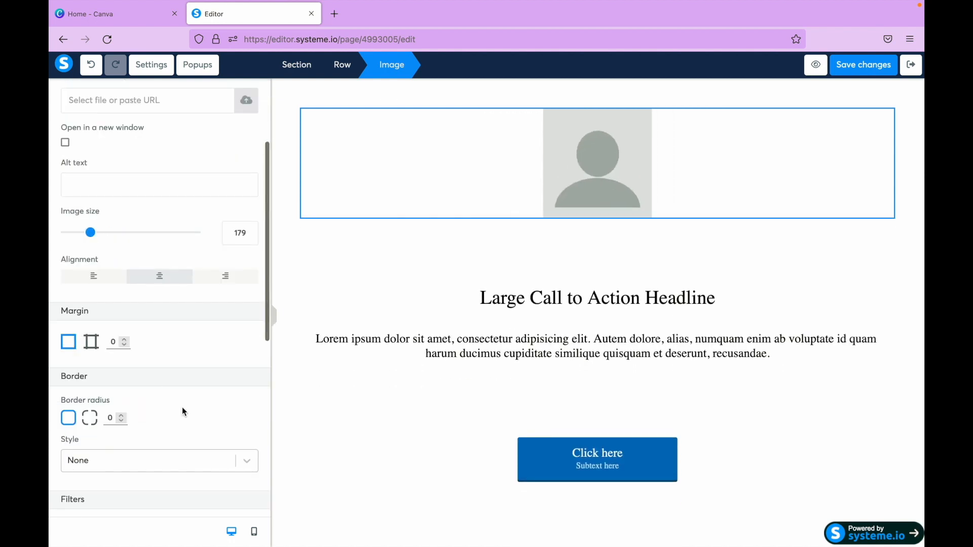
# - Try border radius values of 60, 80 and 90 on the profile image
pyautogui.scroll(-3, 182, 408)
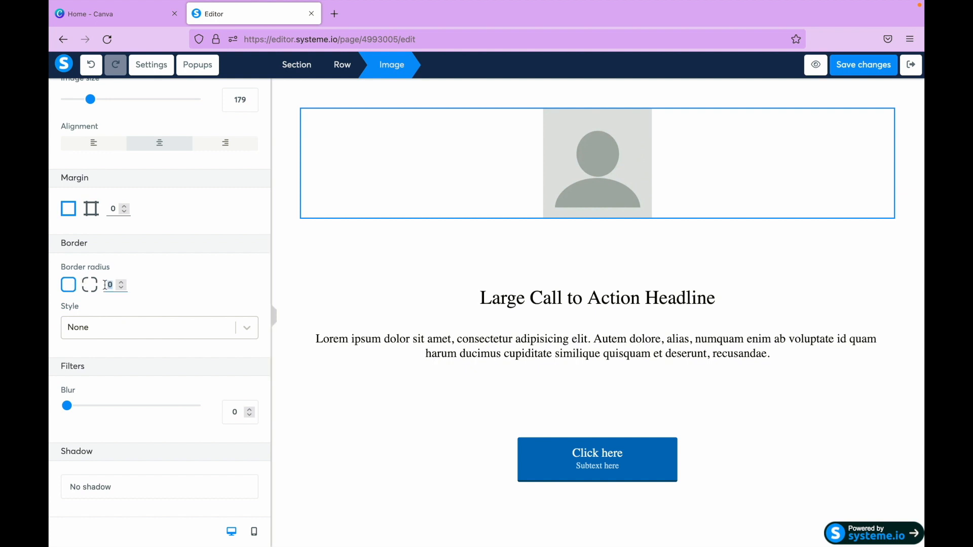
pyautogui.write('60')
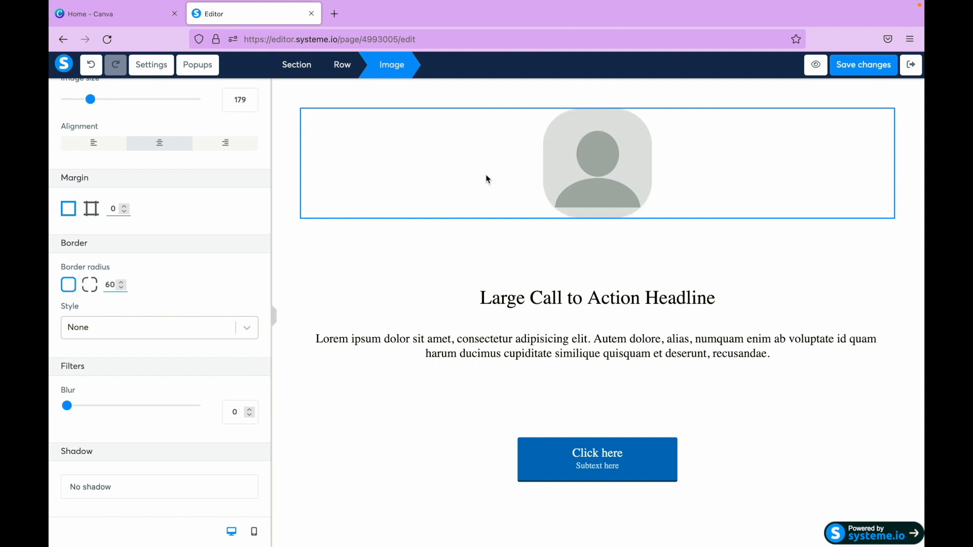
pyautogui.press('BackSpace')
pyautogui.press('BackSpace')
pyautogui.write('0')
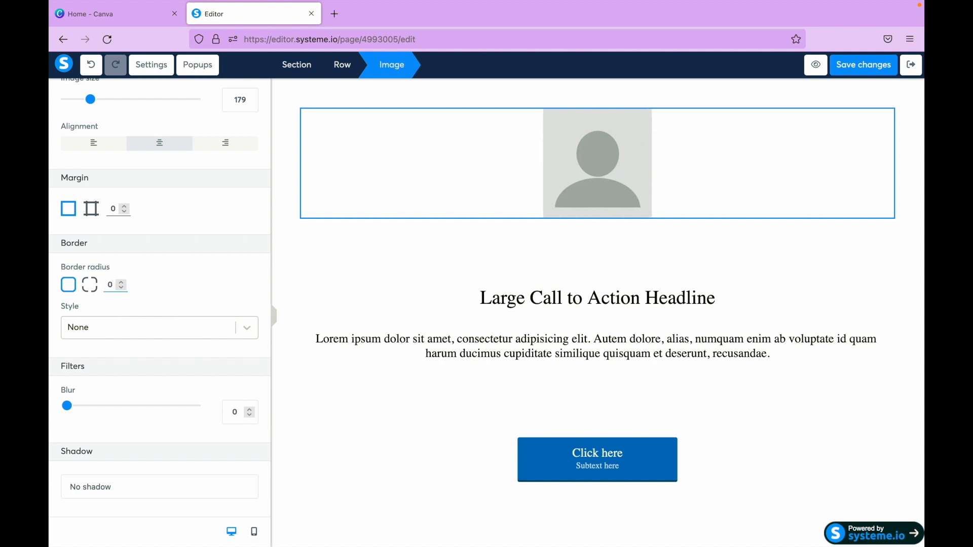
pyautogui.press('BackSpace')
pyautogui.write('80')
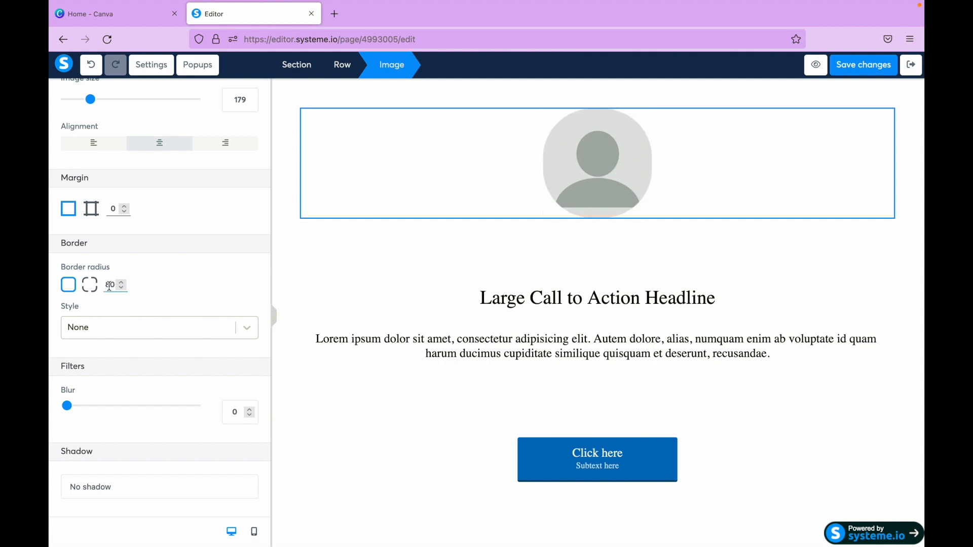
pyautogui.press('BackSpace')
pyautogui.press('BackSpace')
pyautogui.write('90')
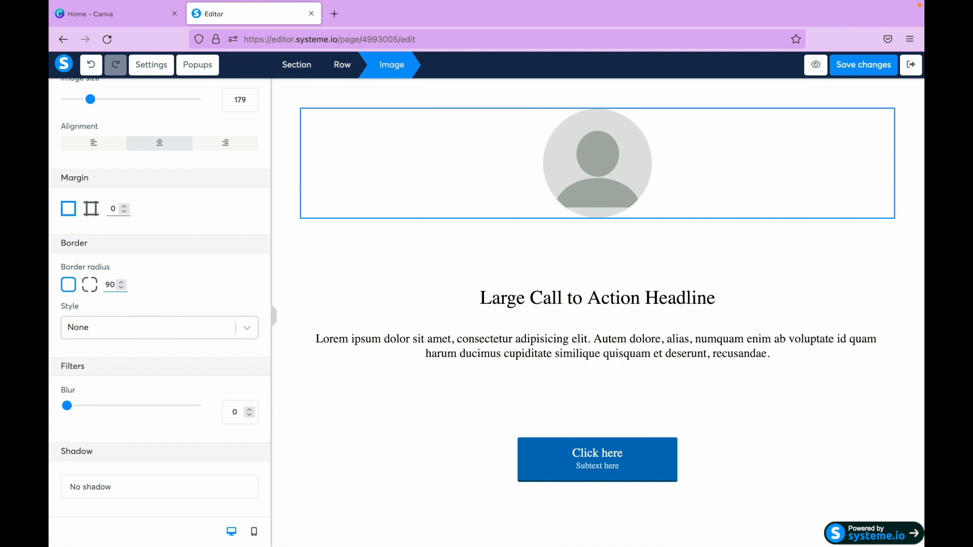
# - Set the profile image's border radius to 100
pyautogui.press('BackSpace')
pyautogui.press('BackSpace')
pyautogui.write('100')
pyautogui.click(633, 243)
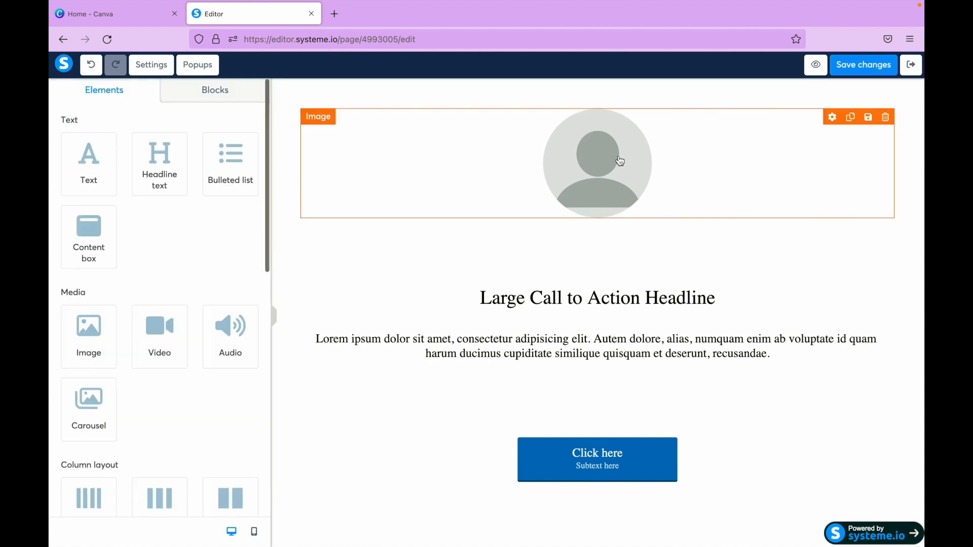
# - Reduce the profile image's size slightly to 176
pyautogui.scroll(-4, 139, 393)
pyautogui.scroll(3, 138, 393)
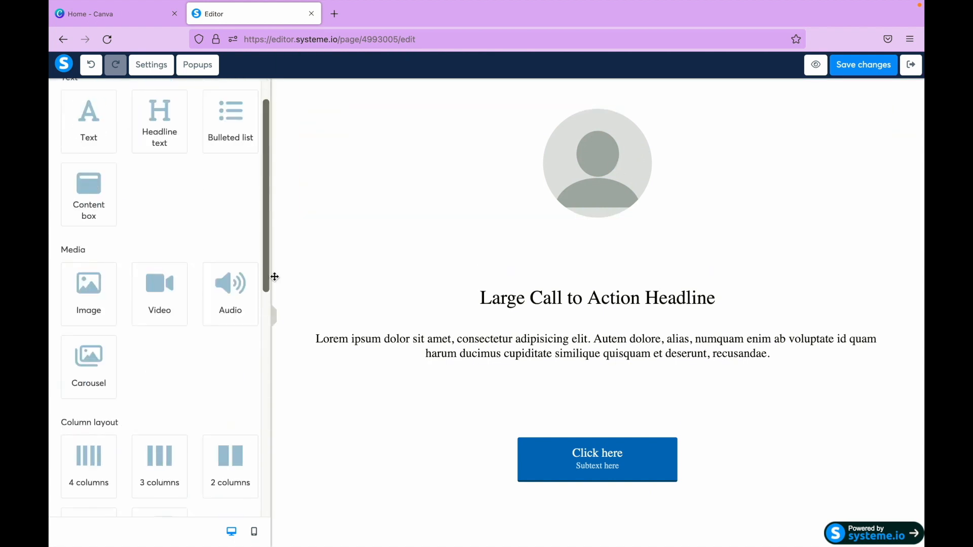
pyautogui.click(589, 160)
pyautogui.scroll(-5, 170, 357)
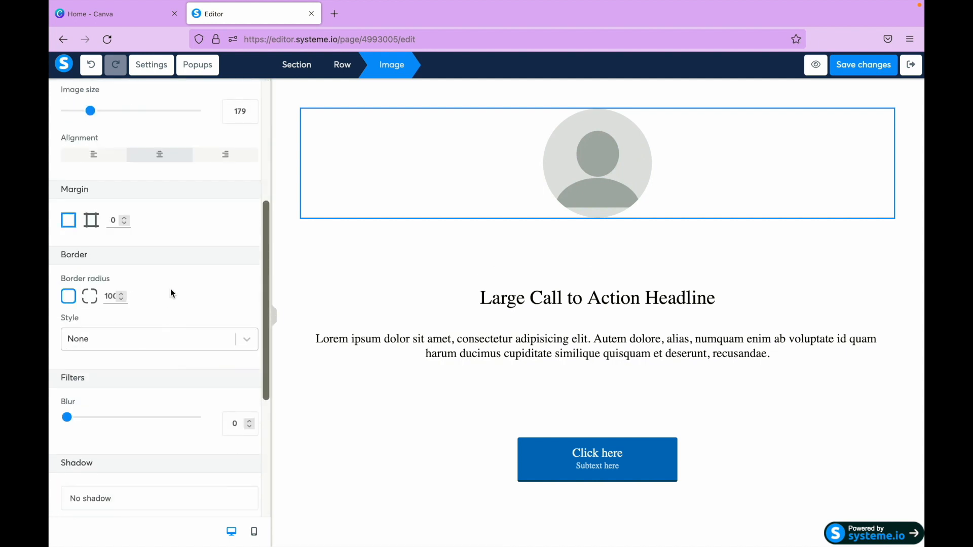
pyautogui.scroll(2, 172, 293)
pyautogui.moveTo(94, 196)
pyautogui.mouseDown()
pyautogui.moveTo(141, 196)
pyautogui.moveTo(92, 198)
pyautogui.mouseUp()
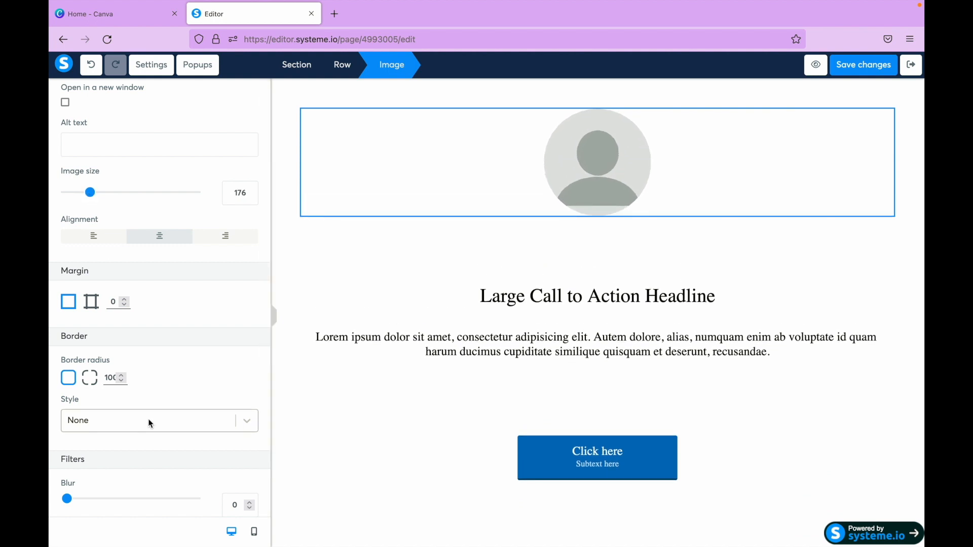
# - Compare the squeeze page's mobile layout with its desktop layout and return to the desktop view
pyautogui.scroll(-4, 150, 422)
pyautogui.click(255, 533)
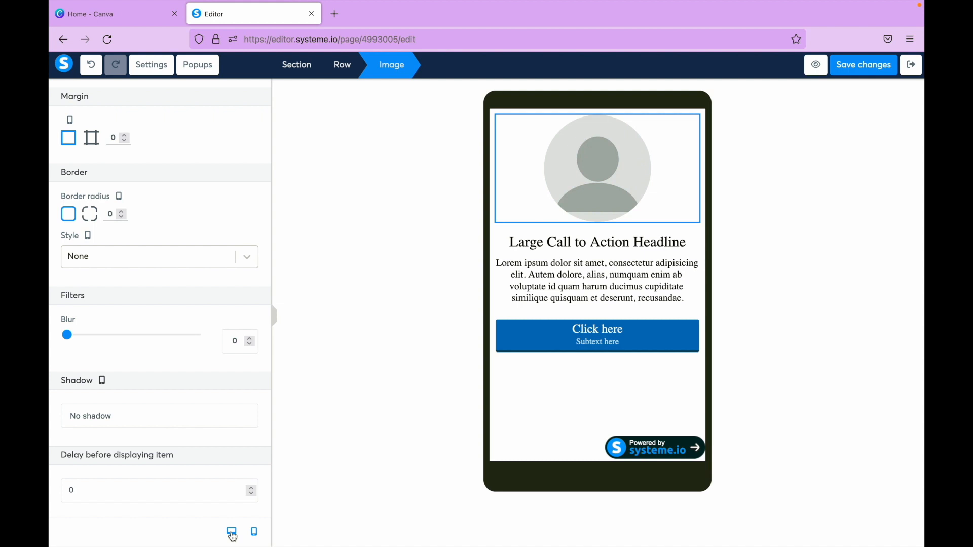
pyautogui.click(233, 533)
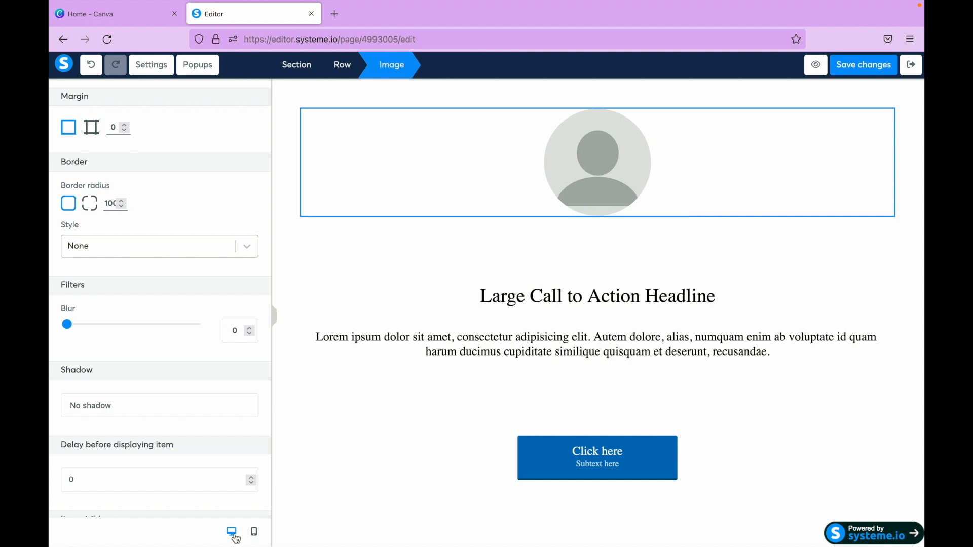
pyautogui.click(257, 539)
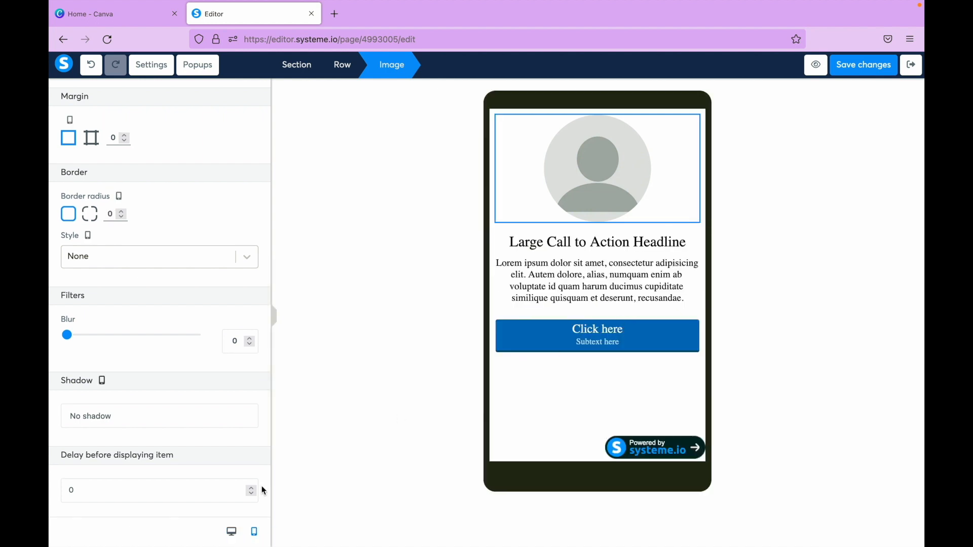
pyautogui.click(232, 532)
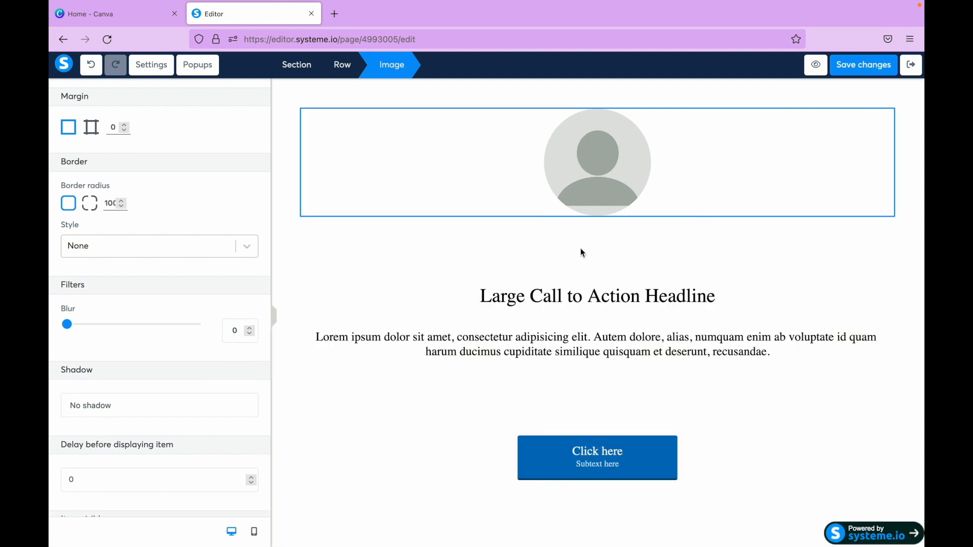
# - Give the profile image a shadow, trying Soft shadow and Dark with highlight before selecting Blurry shadow
pyautogui.click(617, 298)
pyautogui.click(610, 157)
pyautogui.click(161, 273)
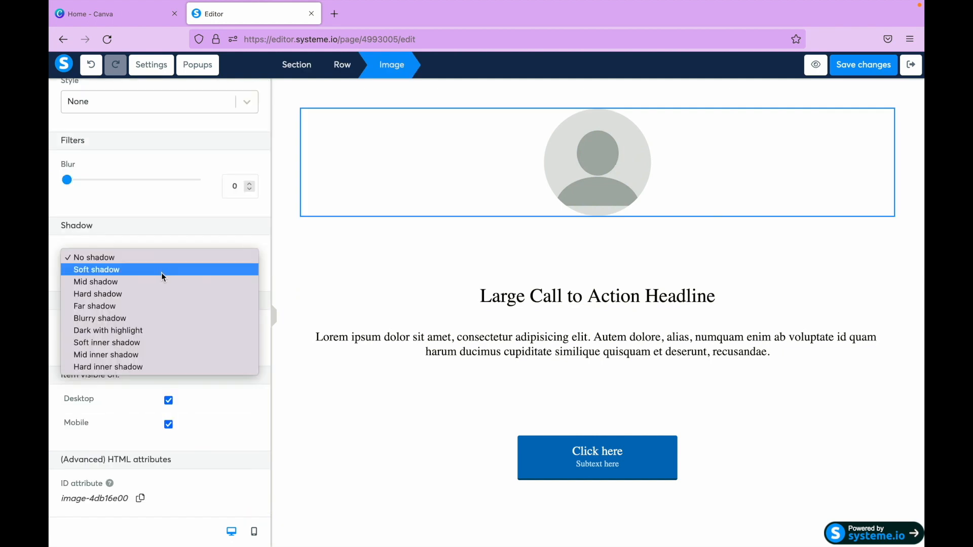
pyautogui.click(162, 270)
pyautogui.click(176, 262)
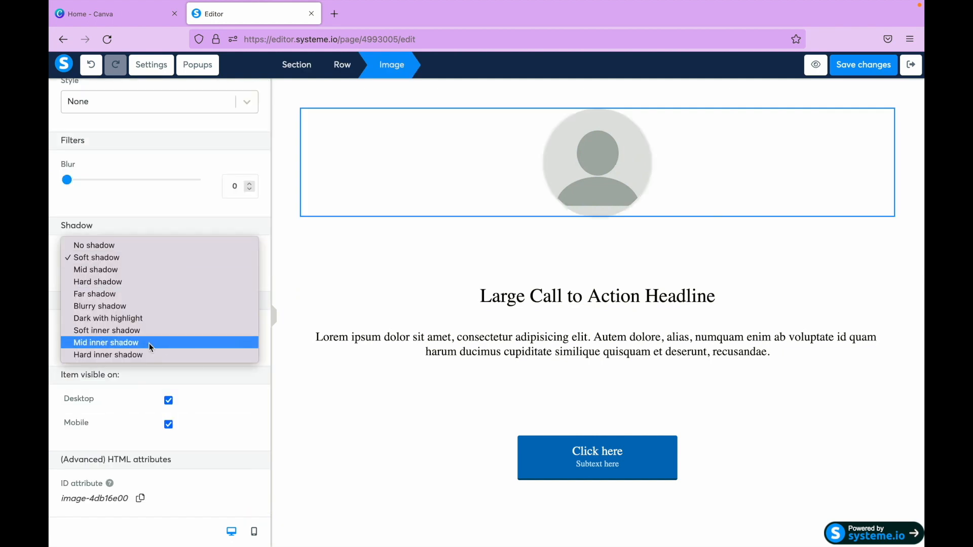
pyautogui.click(168, 319)
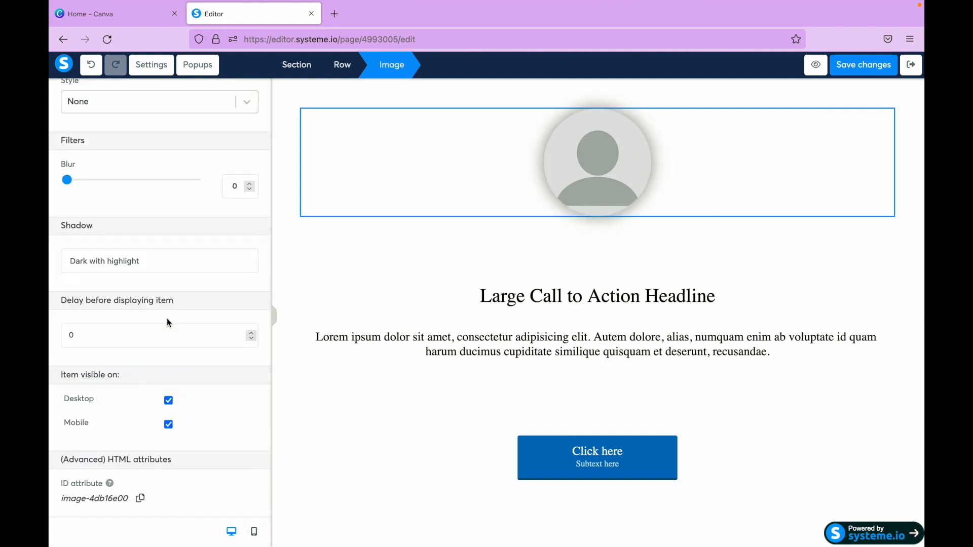
pyautogui.click(189, 257)
pyautogui.click(181, 246)
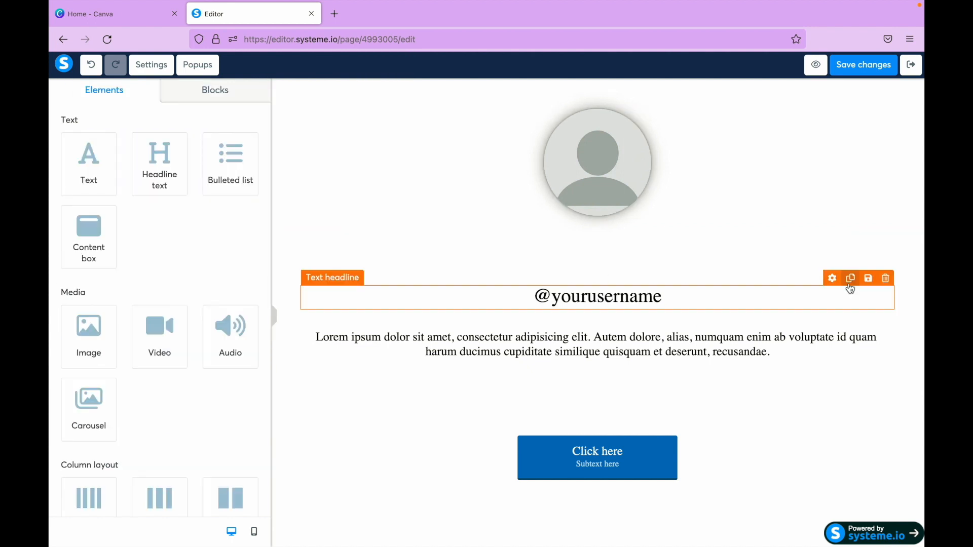
pyautogui.click(851, 278)
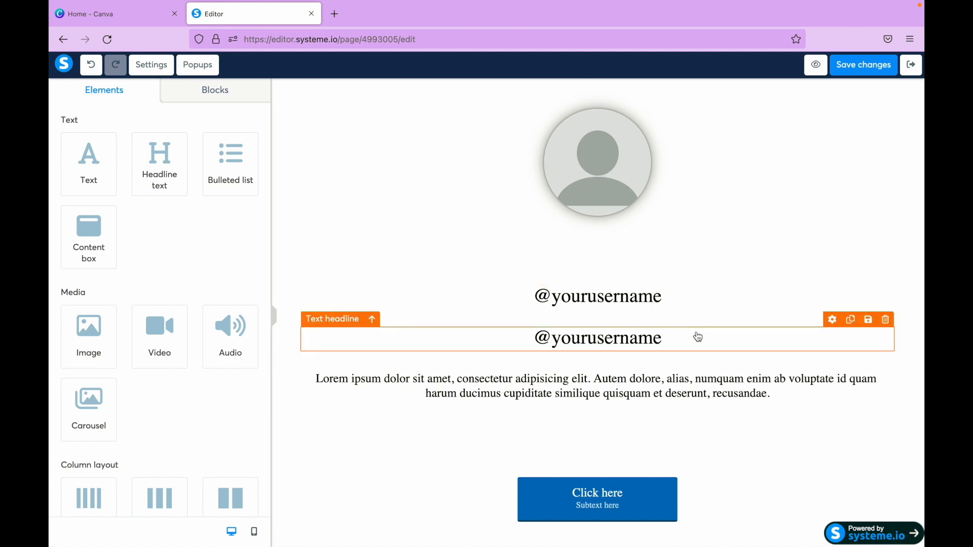
pyautogui.tripleClick(656, 298)
pyautogui.write('Pas')
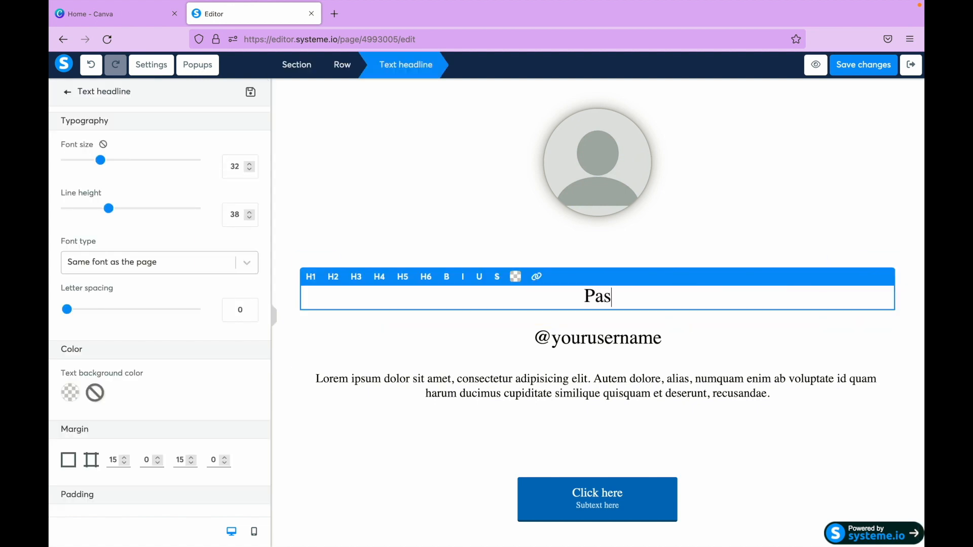
pyautogui.write('sive Income Truly')
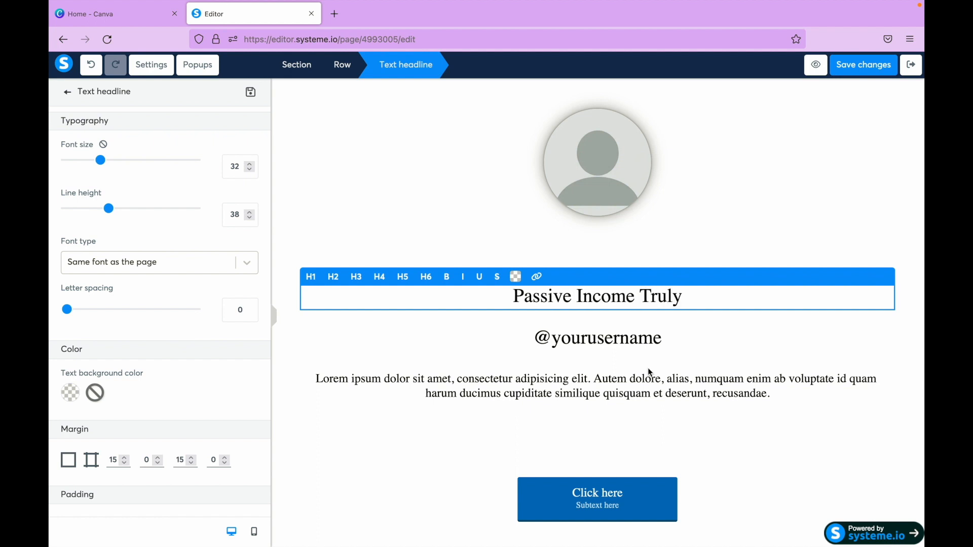
pyautogui.tripleClick(685, 338)
pyautogui.press('End')
pyautogui.press('BackSpace')
pyautogui.press('BackSpace')
pyautogui.press('BackSpace')
pyautogui.press('BackSpace')
pyautogui.press('BackSpace')
pyautogui.press('BackSpace')
pyautogui.press('BackSpace')
pyautogui.press('BackSpace')
pyautogui.press('BackSpace')
pyautogui.press('BackSpace')
pyautogui.press('BackSpace')
pyautogui.press('BackSpace')
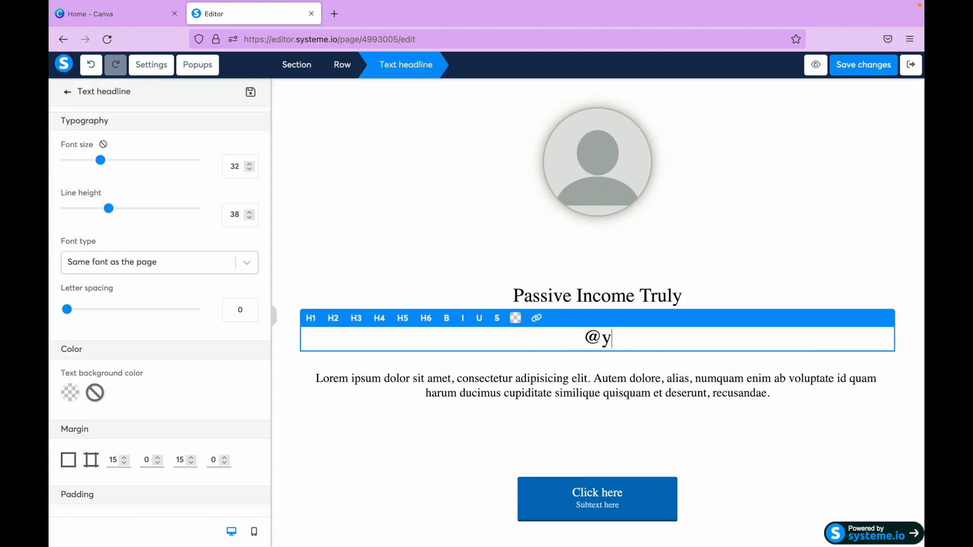
pyautogui.write('passiveincometruly')
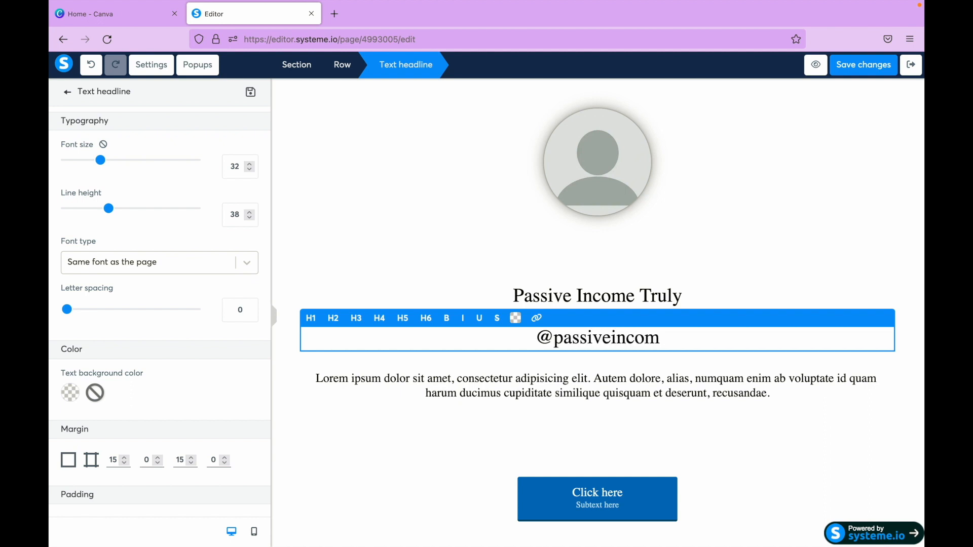
pyautogui.click(698, 377)
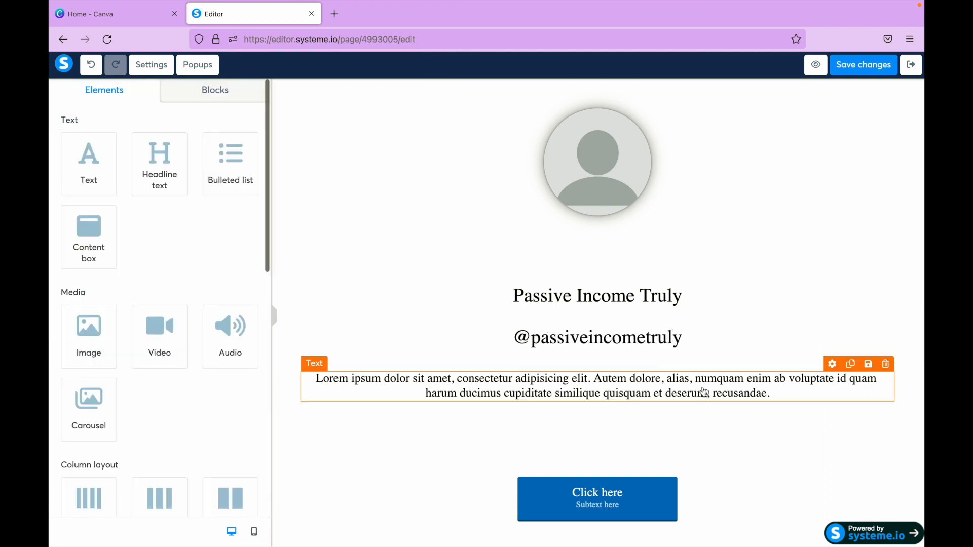
# - Replace the placeholder paragraph below the headlines with "I'm here to tell you the true way to make passive income."
pyautogui.tripleClick(698, 377)
pyautogui.press('BackSpace')
pyautogui.write("I'm here ")
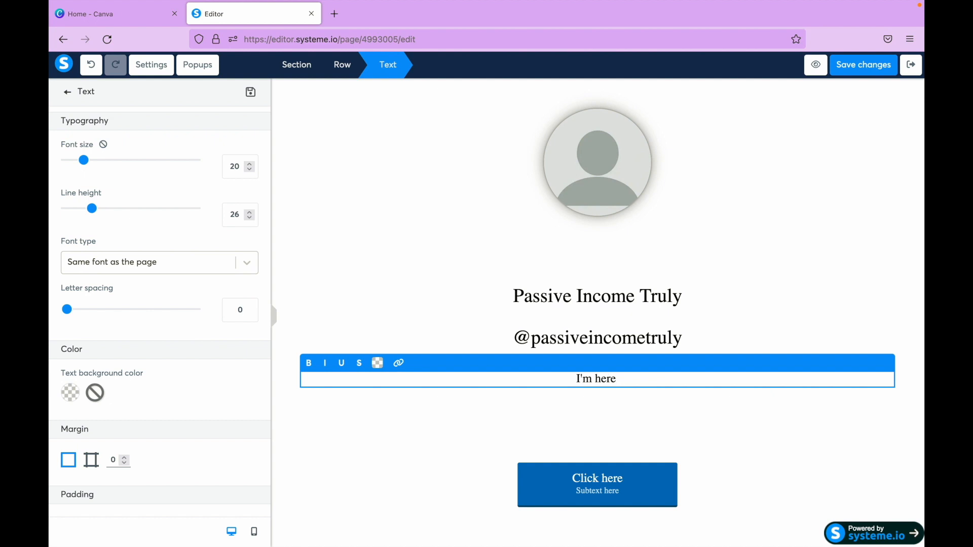
pyautogui.write('to')
pyautogui.press('BackSpace')
pyautogui.press('BackSpace')
pyautogui.press('BackSpace')
pyautogui.press('BackSpace')
pyautogui.press('BackSpace')
pyautogui.press('BackSpace')
pyautogui.press('BackSpace')
pyautogui.press('BackSpace')
pyautogui.press('BackSpace')
pyautogui.press('BackSpace')
pyautogui.write('the true way to make passive income.')
pyautogui.click(624, 190)
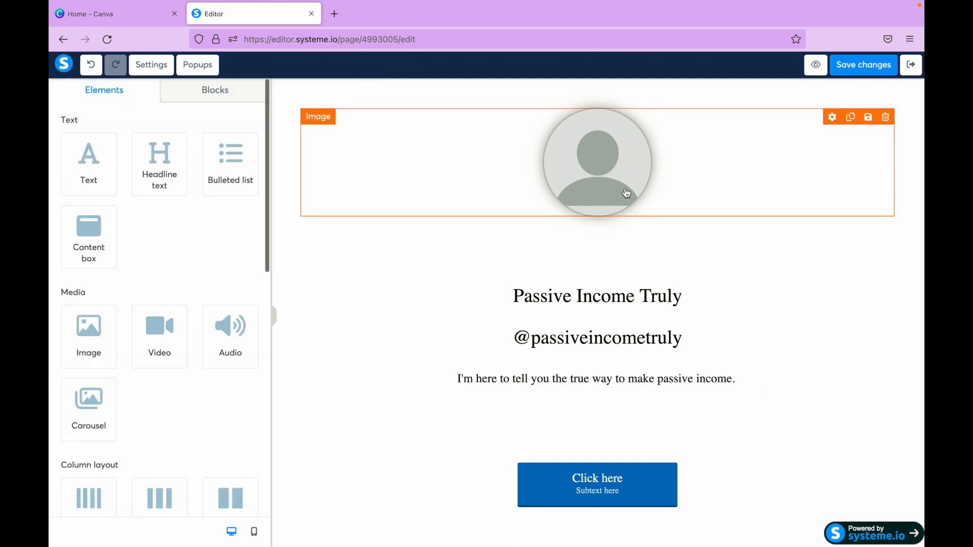
# - Set the squeeze page button's click action to Open URL
pyautogui.click(652, 484)
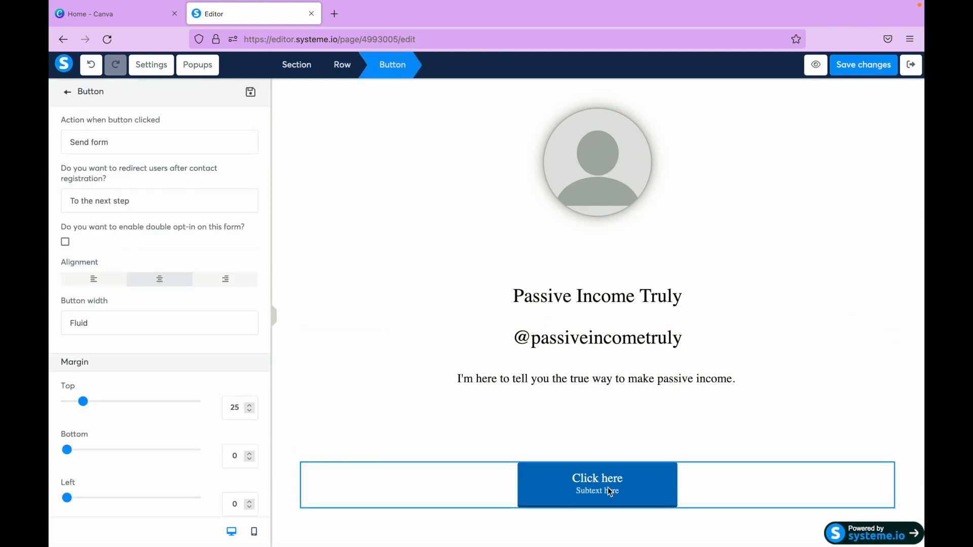
pyautogui.click(163, 133)
pyautogui.click(164, 133)
pyautogui.click(630, 468)
pyautogui.click(615, 488)
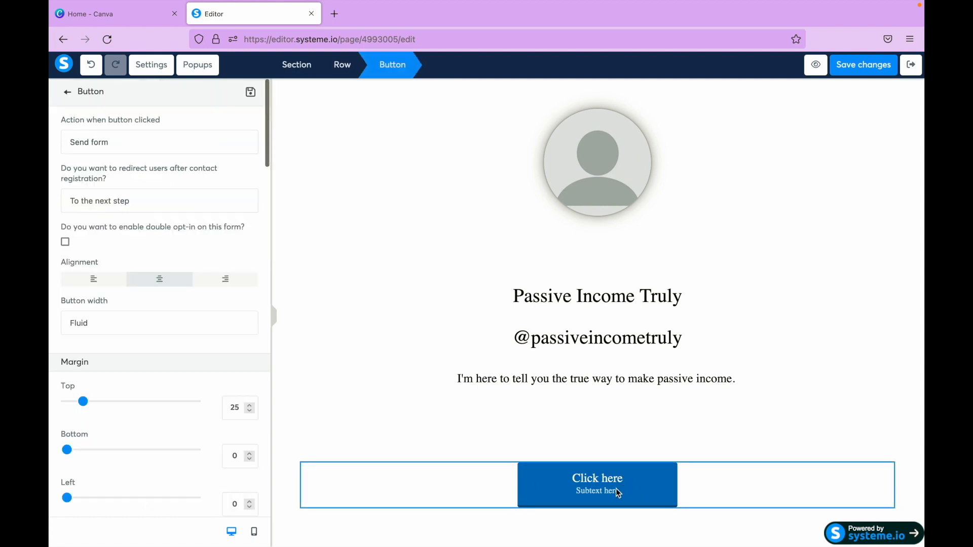
pyautogui.click(575, 482)
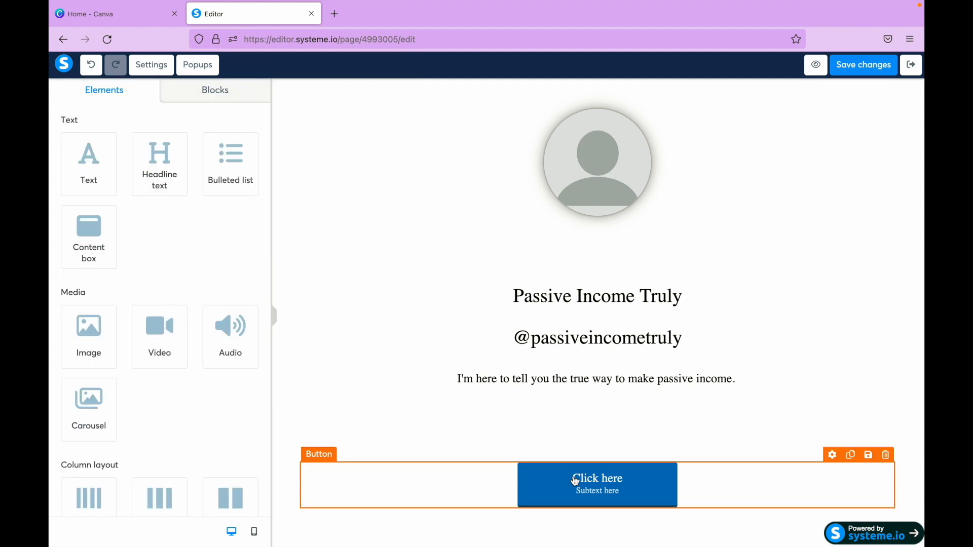
pyautogui.click(573, 479)
pyautogui.click(181, 143)
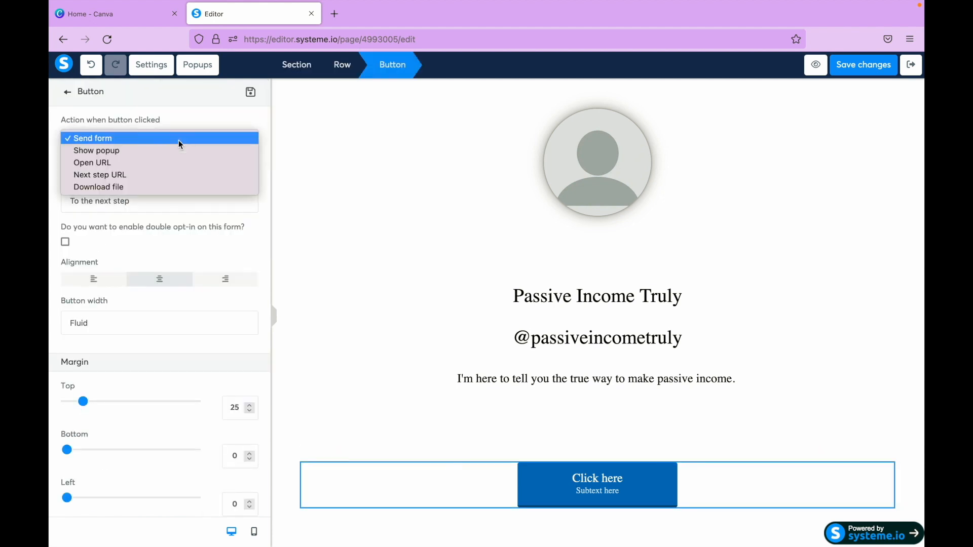
pyautogui.click(171, 165)
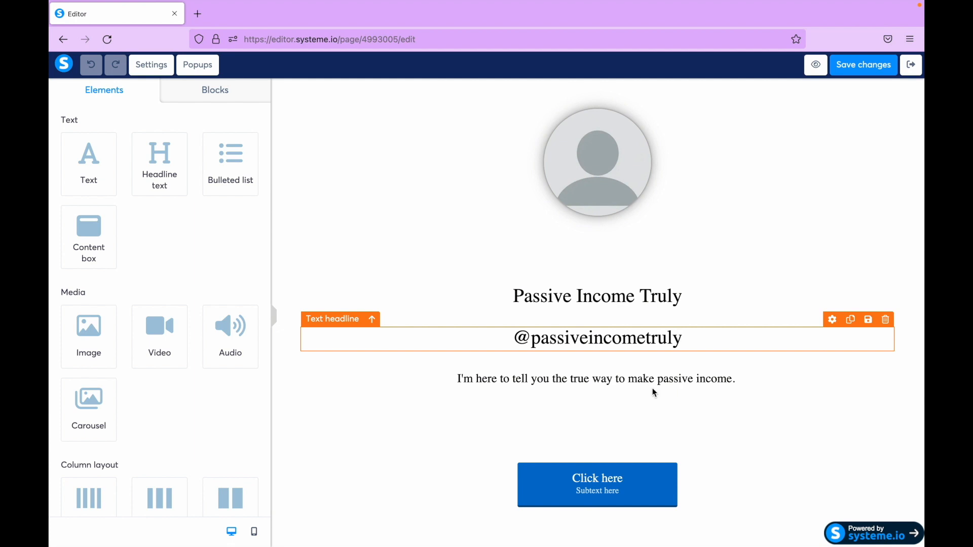
pyautogui.click(621, 487)
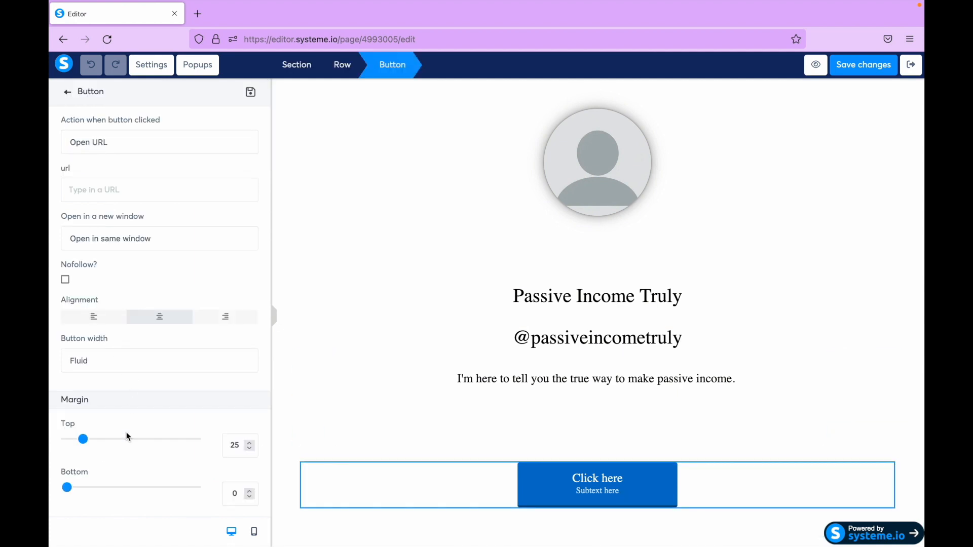
pyautogui.scroll(-7, 127, 426)
pyautogui.scroll(-1, 141, 407)
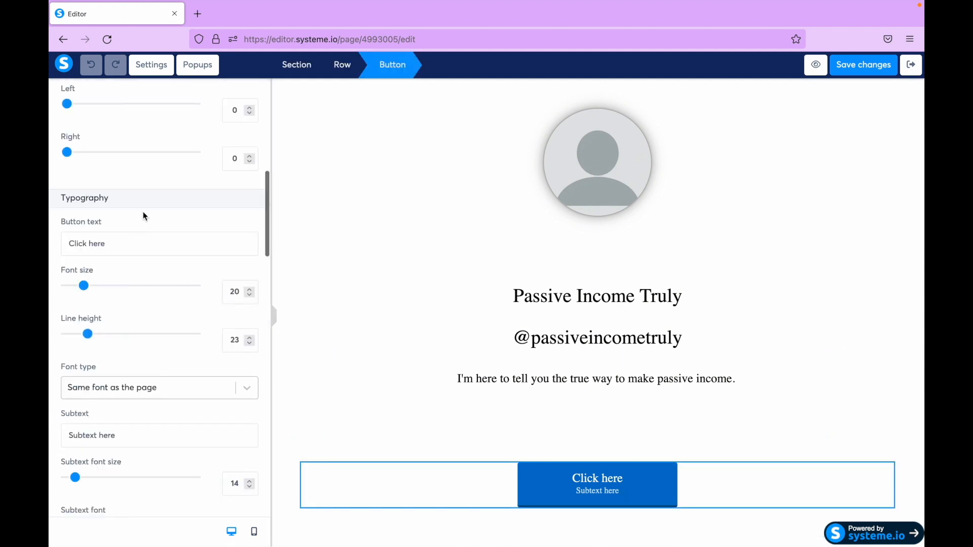
pyautogui.tripleClick(108, 248)
pyautogui.click(604, 479)
pyautogui.click(599, 486)
pyautogui.click(608, 489)
pyautogui.scroll(-10, 169, 404)
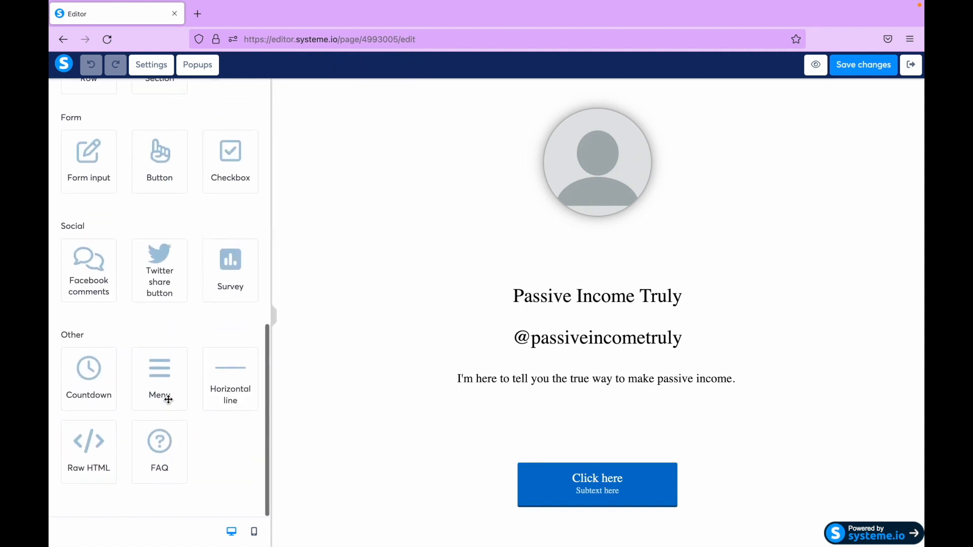
pyautogui.moveTo(583, 517)
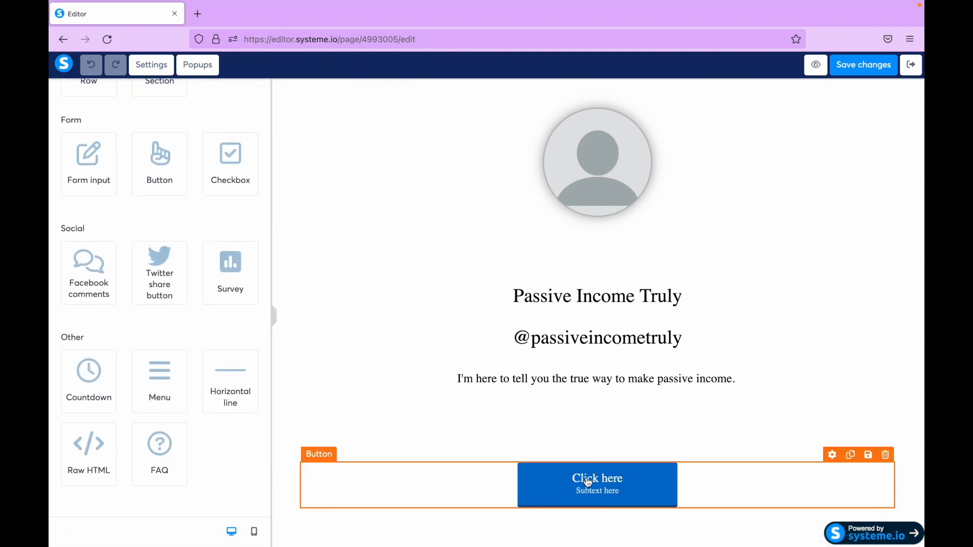
# - Change the "Click here" button's main text to "TEST"
pyautogui.click(589, 481)
pyautogui.scroll(-4, 147, 305)
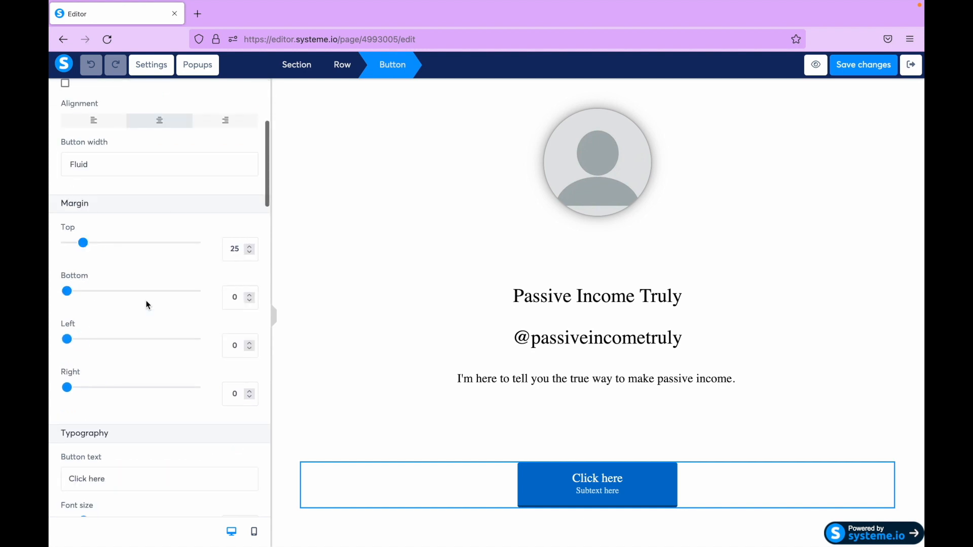
pyautogui.scroll(-6, 147, 305)
pyautogui.doubleClick(132, 192)
pyautogui.tripleClick(132, 192)
pyautogui.write('TEST')
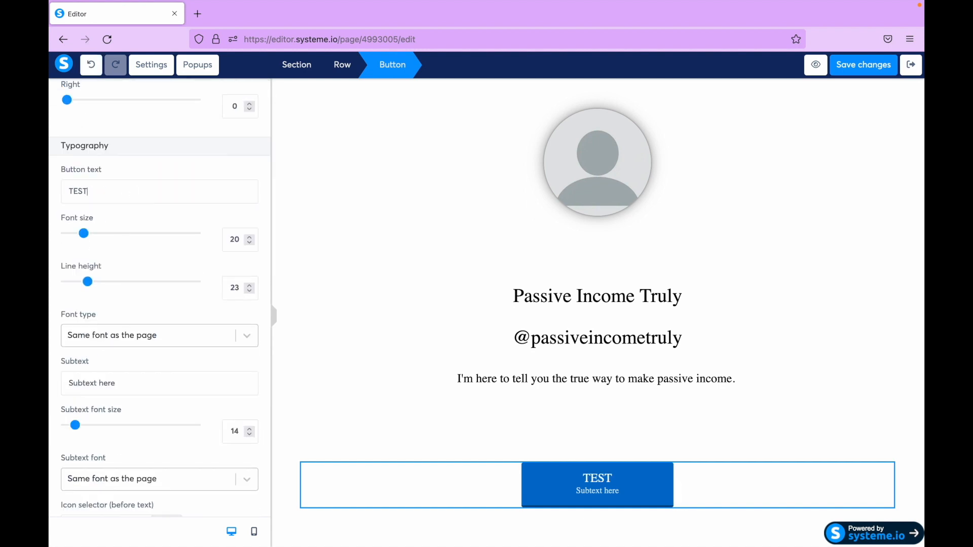
# - Change the button's subtext to "TEST AGAIN"
pyautogui.doubleClick(147, 383)
pyautogui.tripleClick(147, 383)
pyautogui.write('TET AGAI')
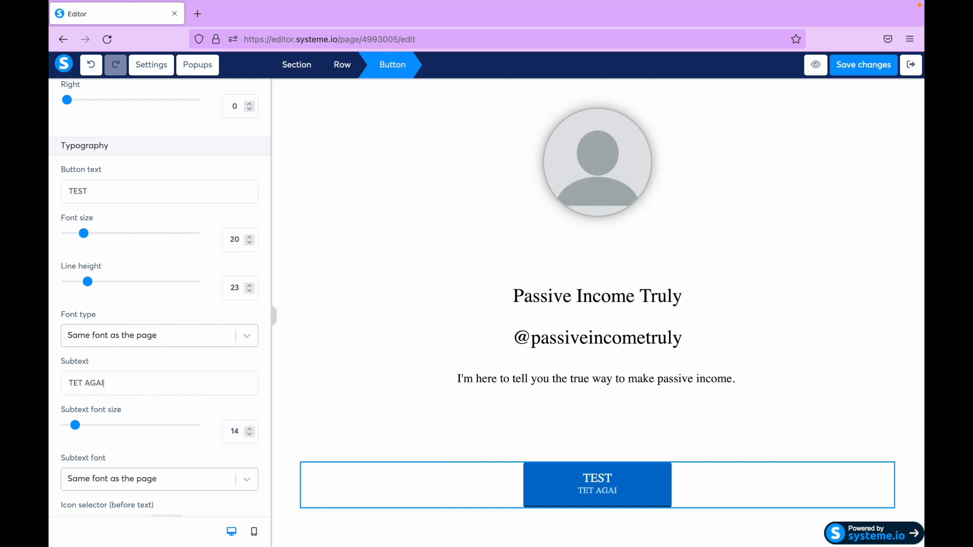
pyautogui.press('BackSpace')
pyautogui.press('BackSpace')
pyautogui.press('BackSpace')
pyautogui.press('BackSpace')
pyautogui.press('BackSpace')
pyautogui.write('ST A')
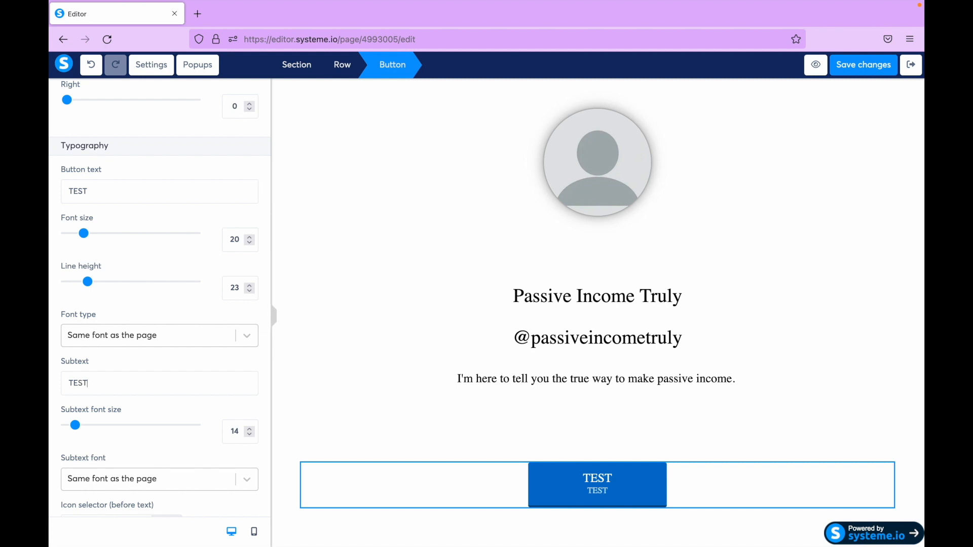
pyautogui.write('GAIN')
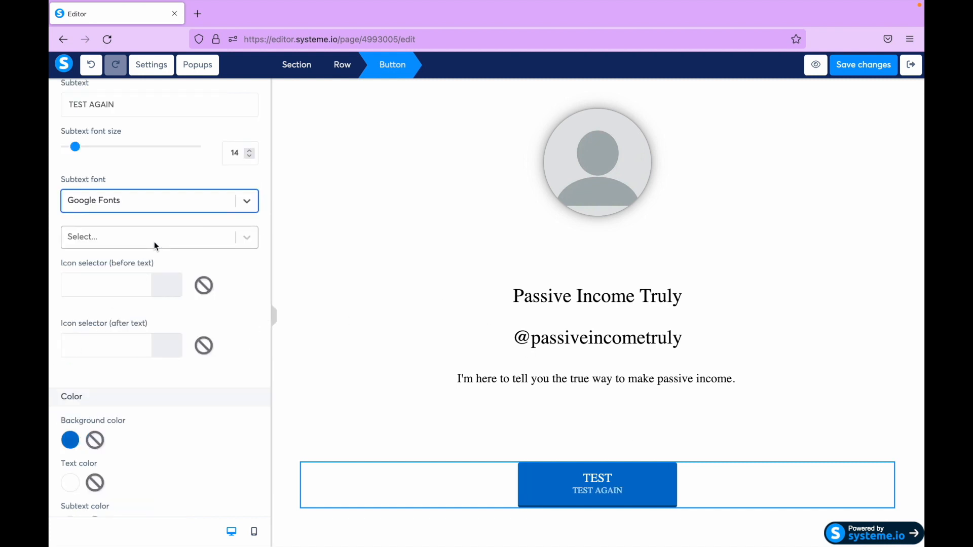
# - Set the button's subtext font to Open Sans from Google Fonts
pyautogui.click(139, 242)
pyautogui.click(137, 275)
pyautogui.scroll(-2, 121, 233)
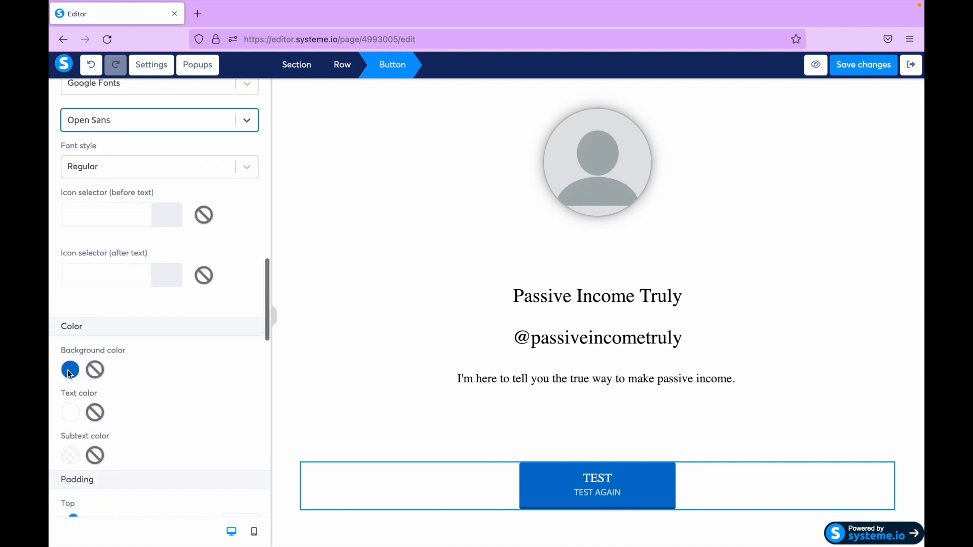
# - Round all four corners of the button to 40
pyautogui.scroll(-4, 175, 405)
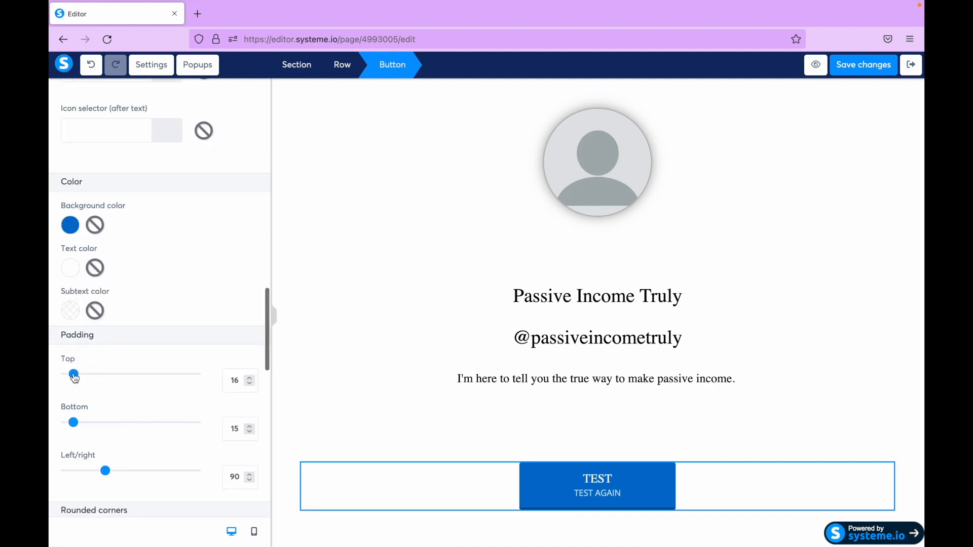
pyautogui.scroll(-2, 168, 456)
pyautogui.moveTo(71, 401); pyautogui.dragTo(118, 400)
pyautogui.moveTo(71, 448); pyautogui.dragTo(119, 453)
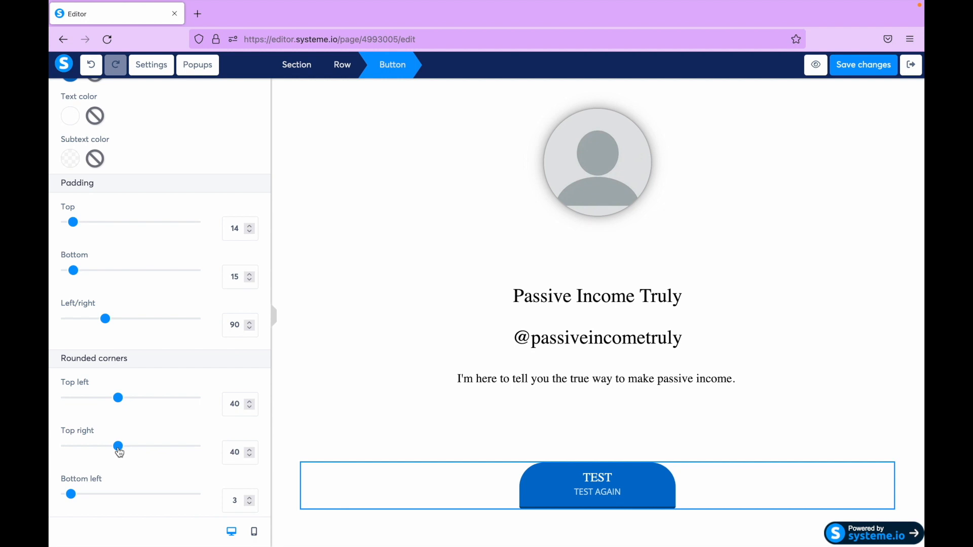
pyautogui.scroll(-2, 120, 453)
pyautogui.doubleClick(234, 380)
pyautogui.write('40')
pyautogui.doubleClick(229, 429)
pyautogui.write('4')
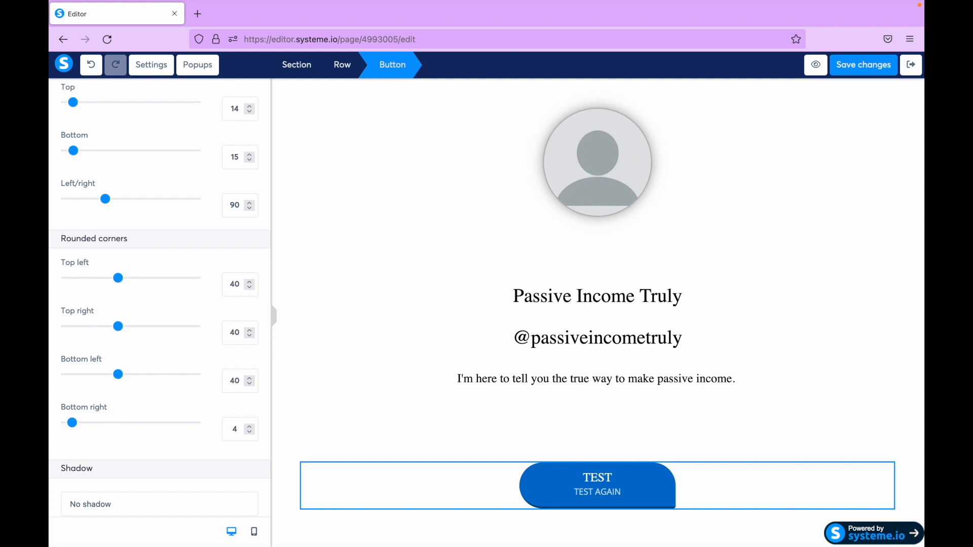
pyautogui.write('0')
# - Give the button a shadow and change its background color to black
pyautogui.scroll(-3, 147, 379)
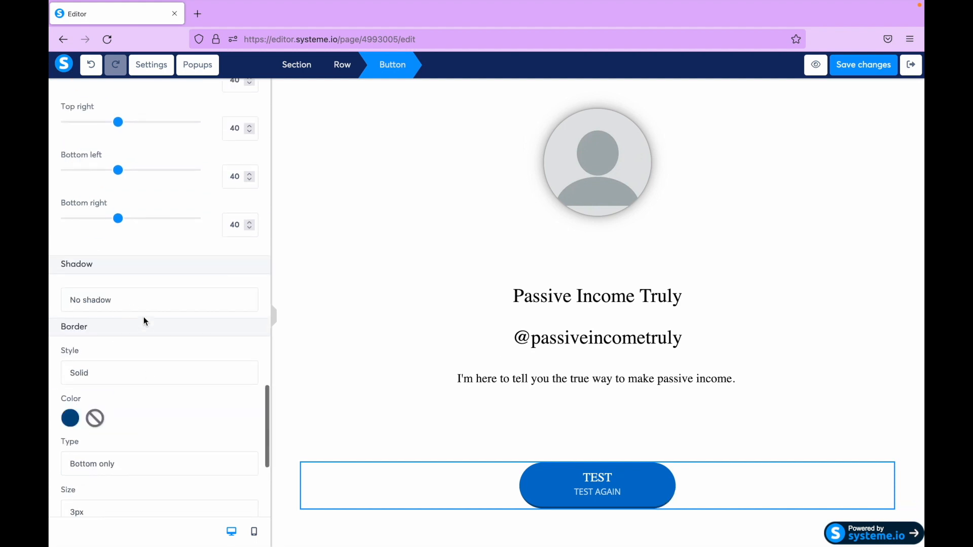
pyautogui.click(156, 306)
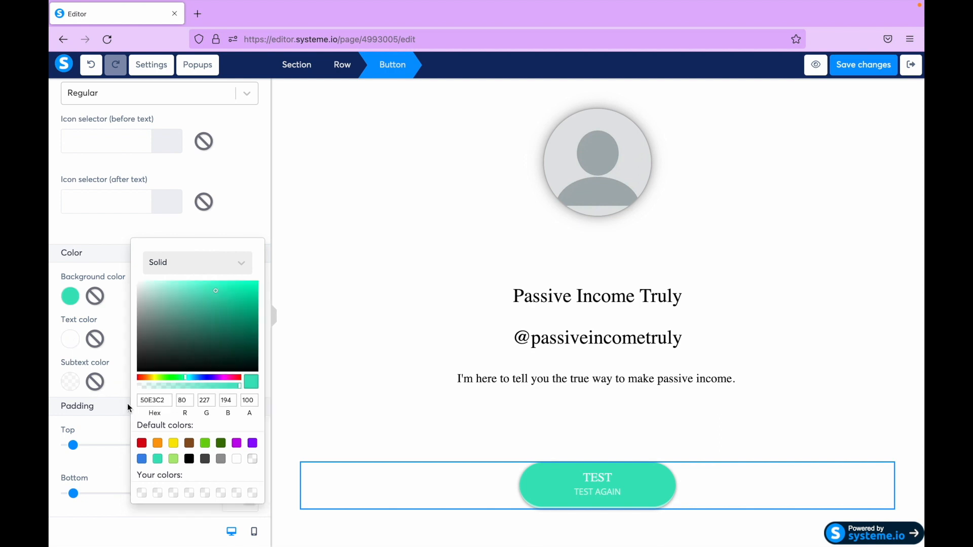
pyautogui.click(189, 458)
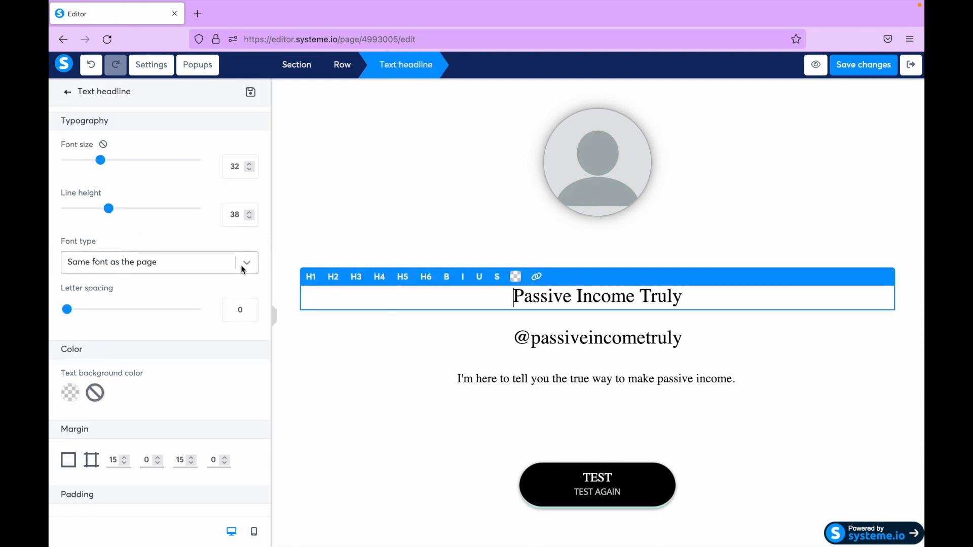
# - Change the "Passive Income Truly" headline to a sans-serif typeface from Google Fonts
pyautogui.click(243, 269)
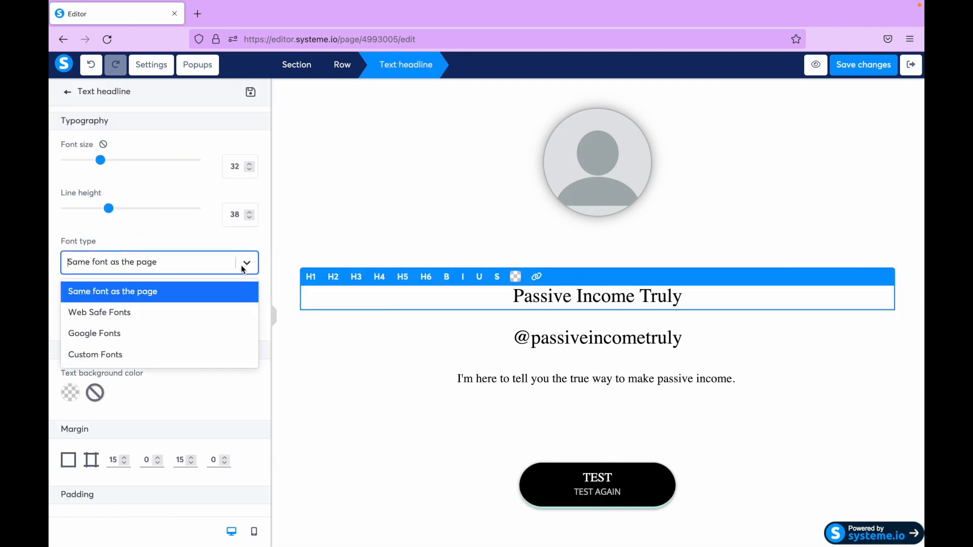
pyautogui.click(183, 334)
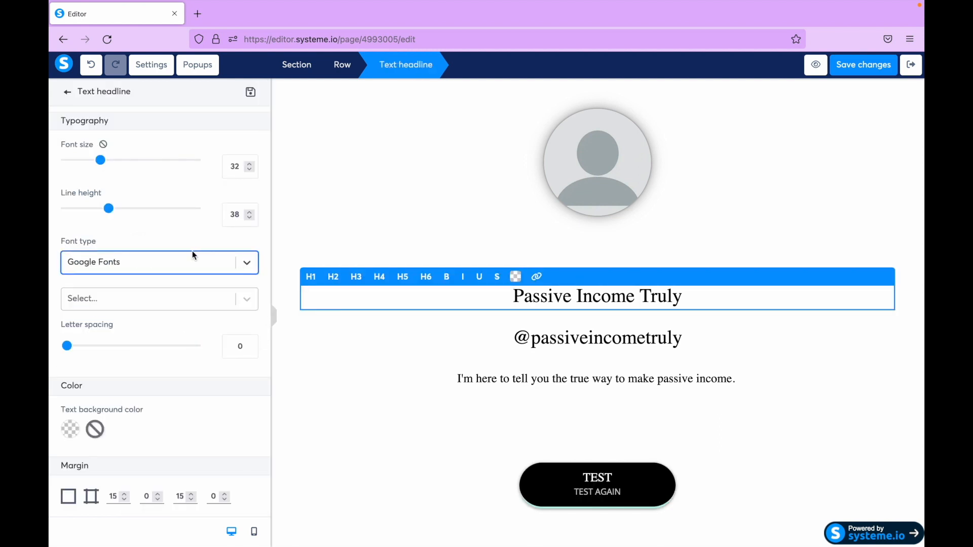
pyautogui.click(606, 481)
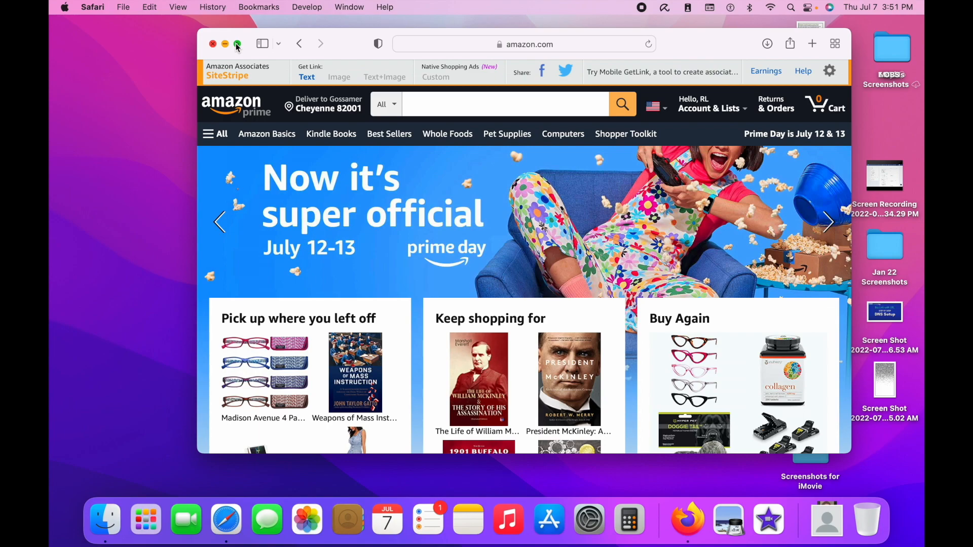
# - Switch to Amazon, search the Kindle Store for "john gatto" and open the "Dumbing Us Down - 25th Anniversary Edition" product page
pyautogui.click(237, 44)
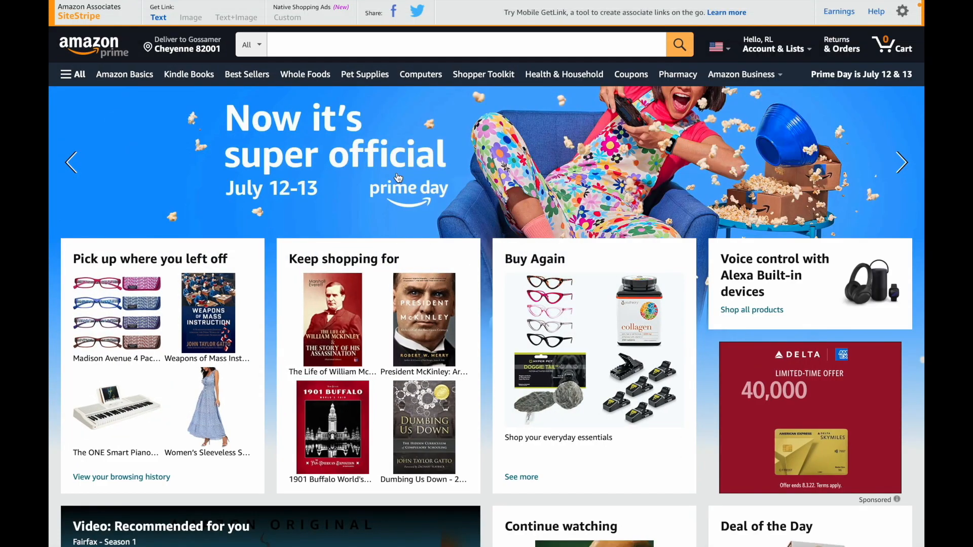
pyautogui.moveTo(535, 2)
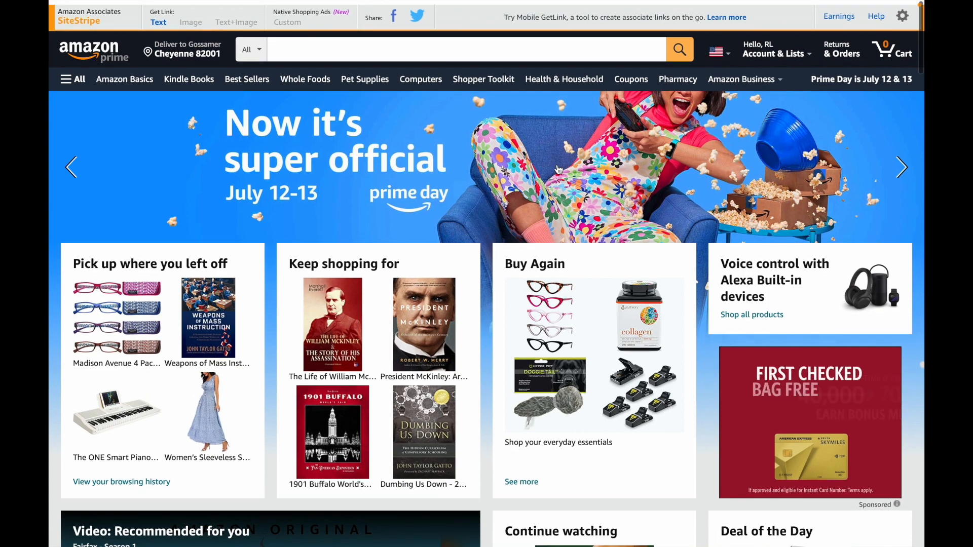
pyautogui.click(363, 45)
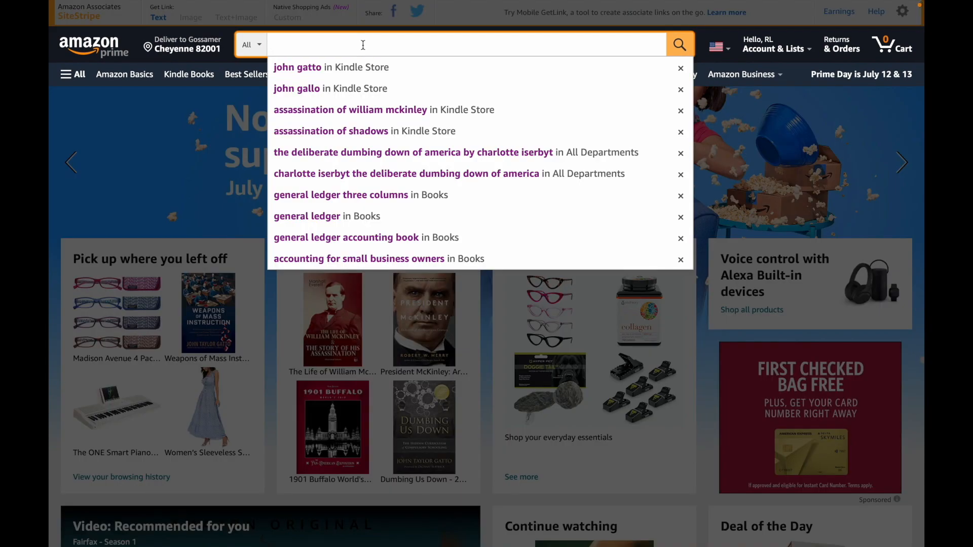
pyautogui.click(362, 73)
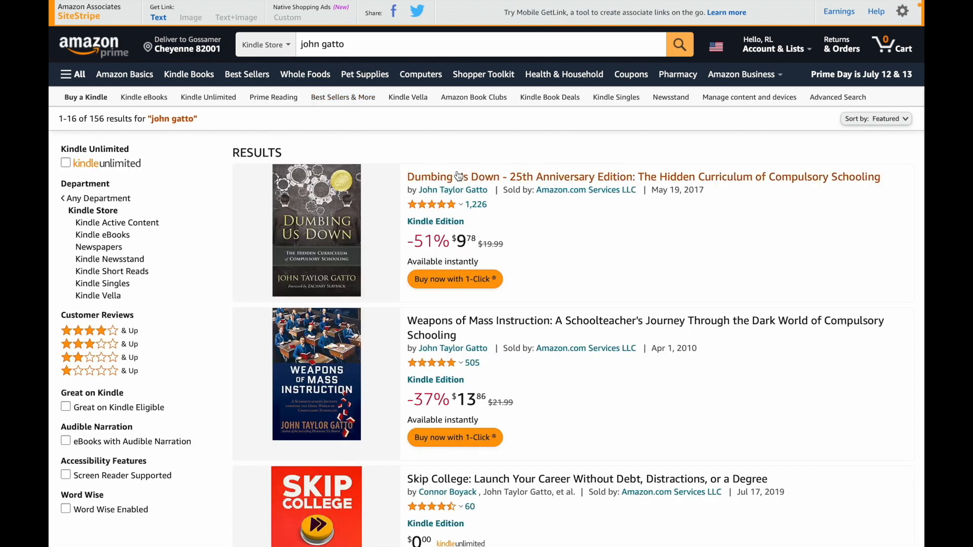
pyautogui.click(459, 176)
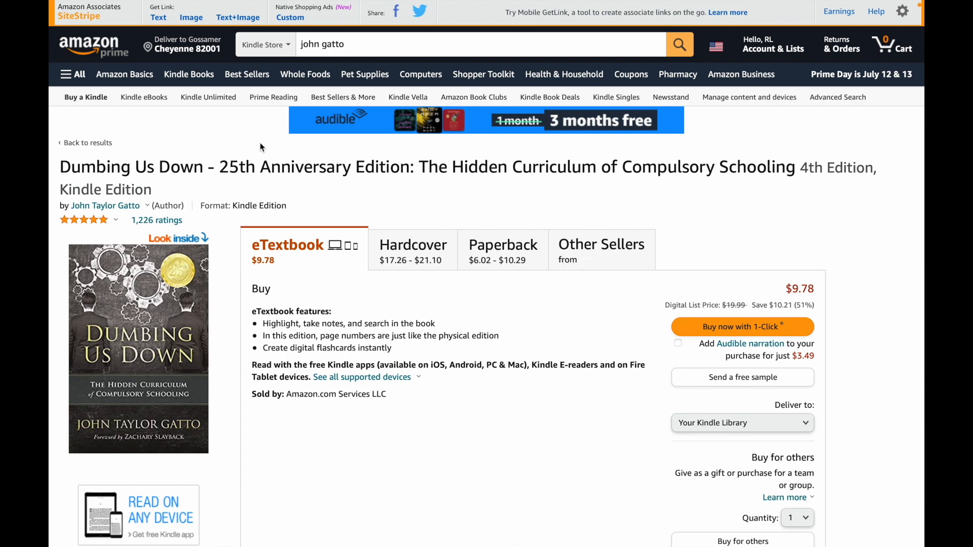
pyautogui.click(163, 21)
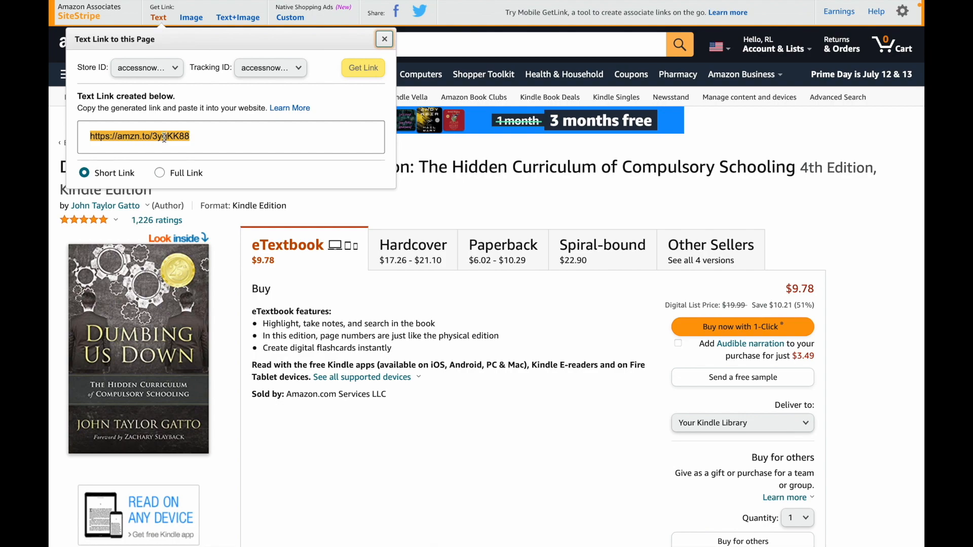
pyautogui.press('super+Tab')
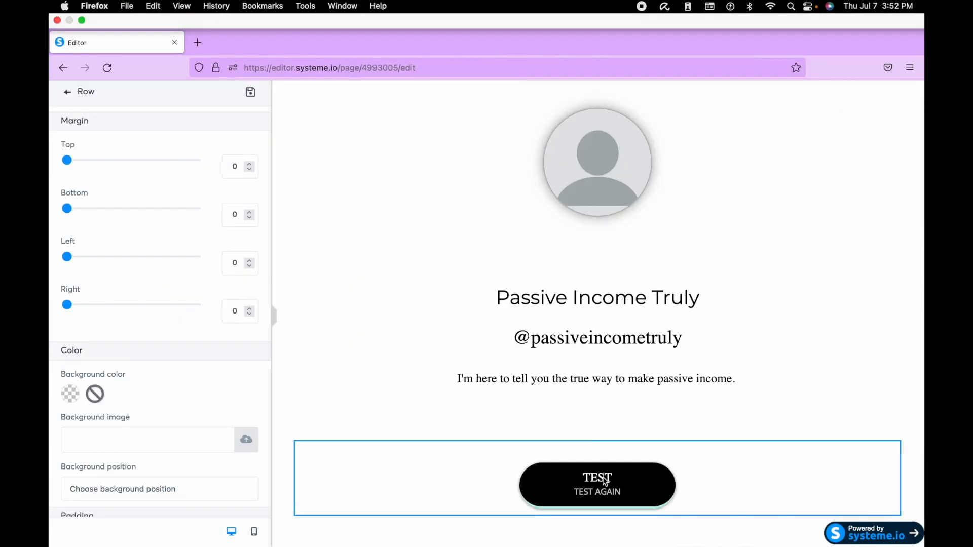
pyautogui.click(546, 462)
pyautogui.click(116, 191)
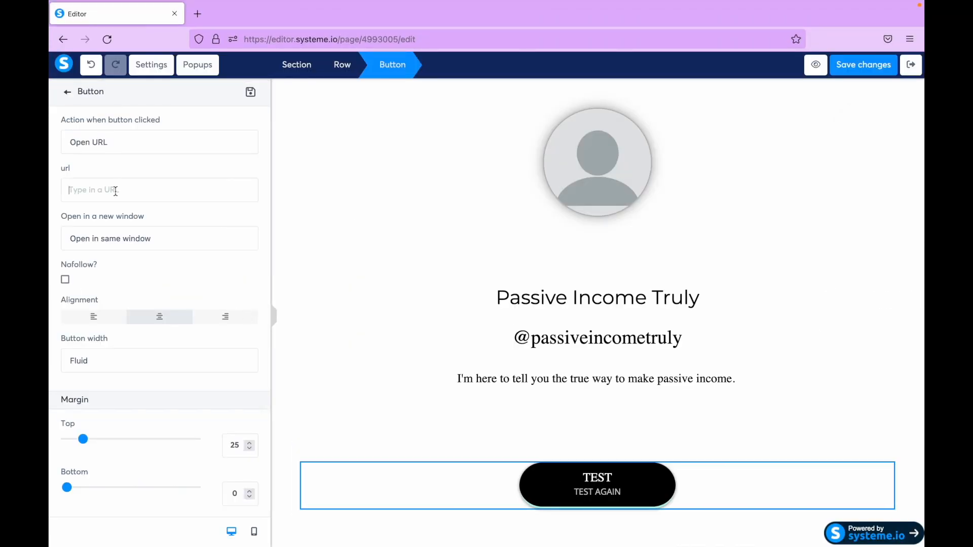
pyautogui.write('https://amzn.to/3ygKK88')
# - Set the TEST button's link to open in a new window
pyautogui.scroll(-1, 139, 242)
pyautogui.click(142, 179)
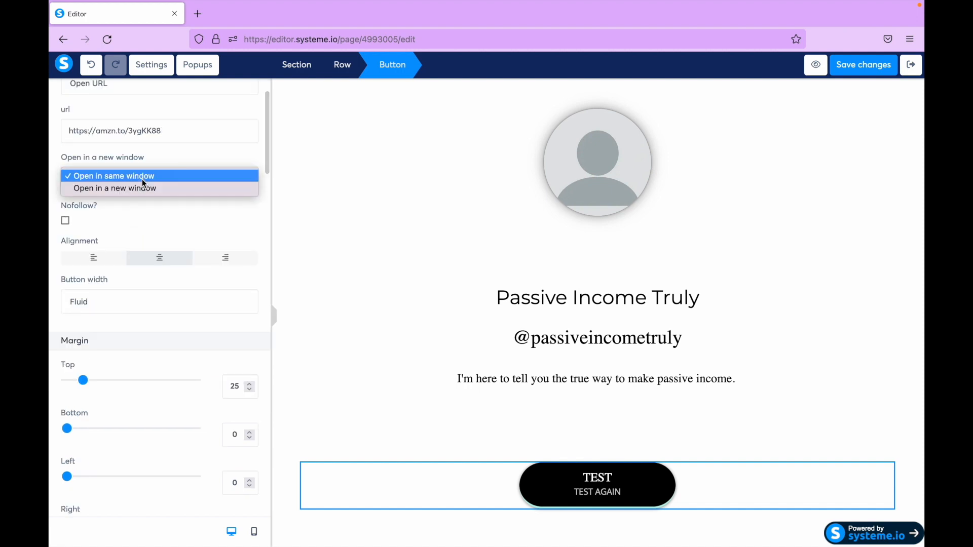
pyautogui.click(142, 190)
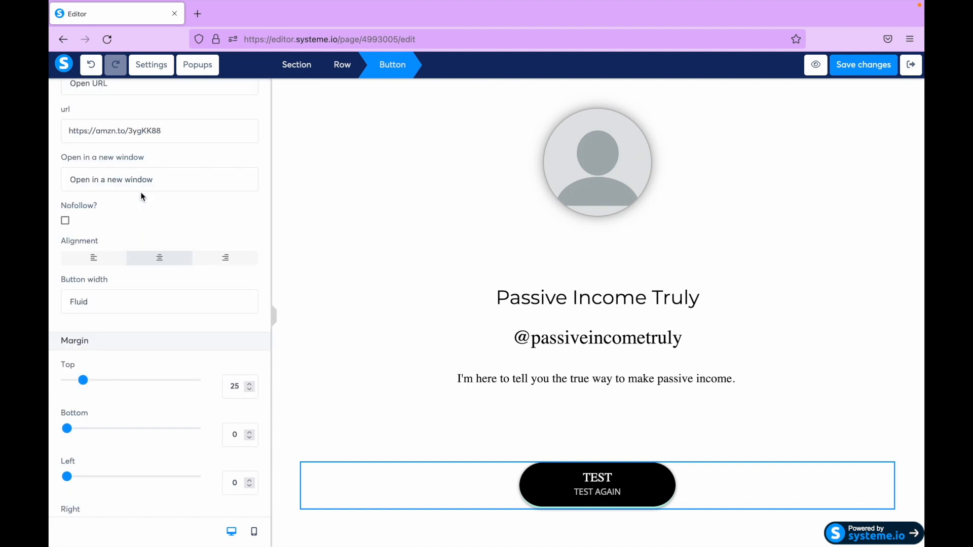
# - Set the TEST button's text to "John Gatto" and its subtext to "Public school"
pyautogui.scroll(-7, 143, 197)
pyautogui.doubleClick(146, 221)
pyautogui.write('John Gatto')
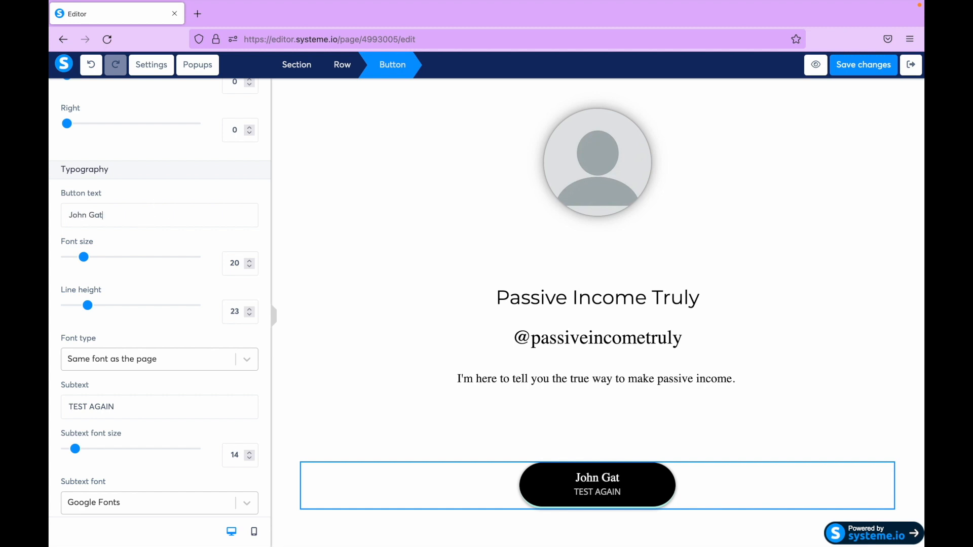
pyautogui.tripleClick(109, 403)
pyautogui.write('PUblic')
pyautogui.press('BackSpace')
pyautogui.press('BackSpace')
pyautogui.press('BackSpace')
pyautogui.press('BackSpace')
pyautogui.press('BackSpace')
pyautogui.press('BackSpace')
pyautogui.write('ublic school')
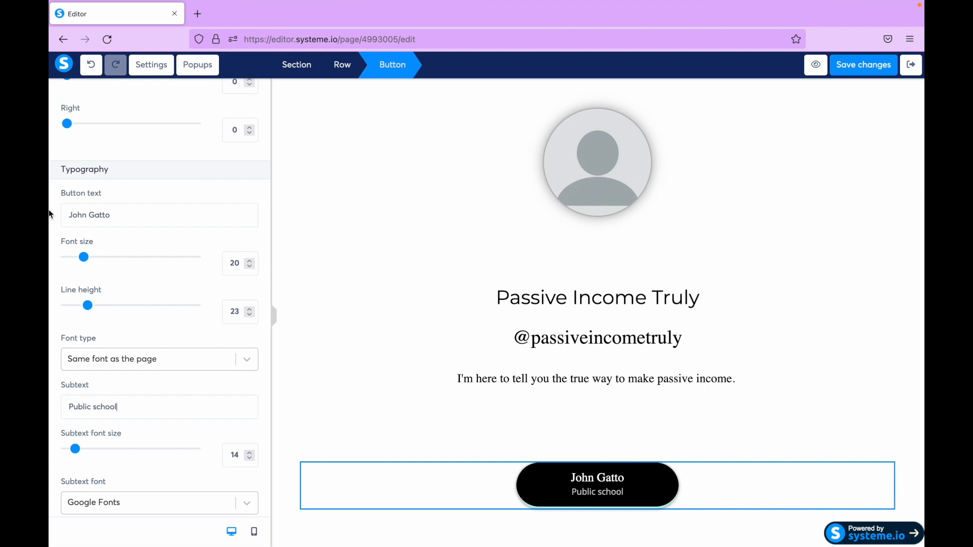
# - Switch to Amazon and generate the medium-size affiliate image link HTML for the "Dumbing Us Down" book
pyautogui.click(444, 274)
pyautogui.press('super+Tab')
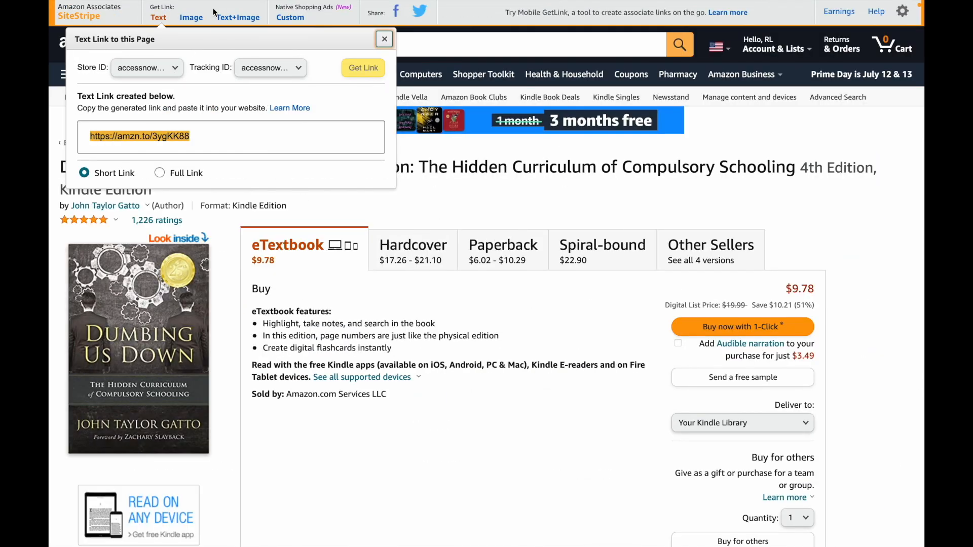
pyautogui.click(190, 21)
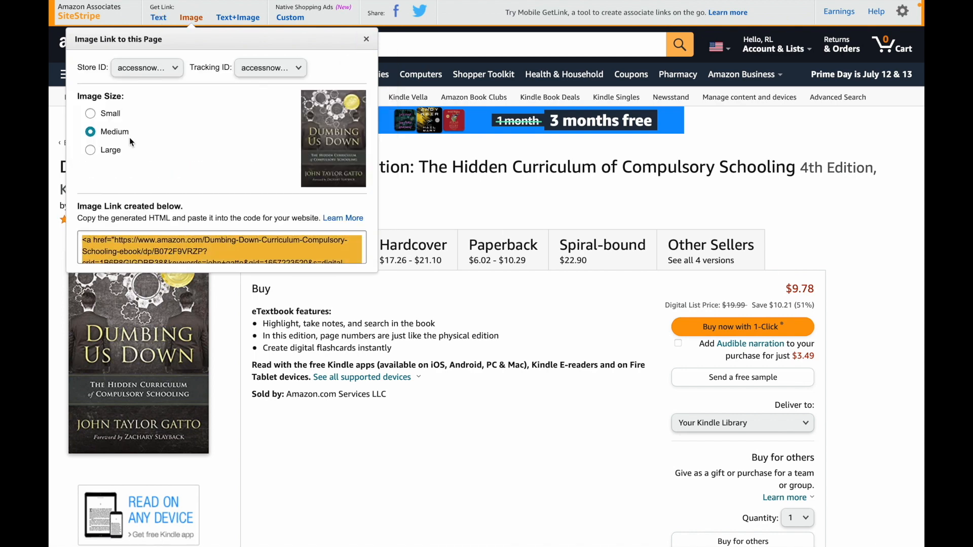
pyautogui.click(249, 19)
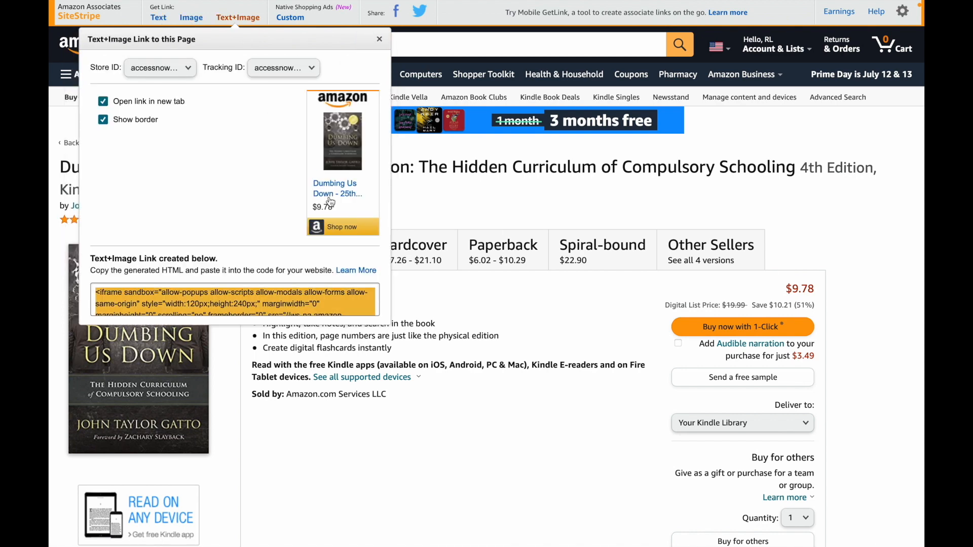
pyautogui.click(191, 20)
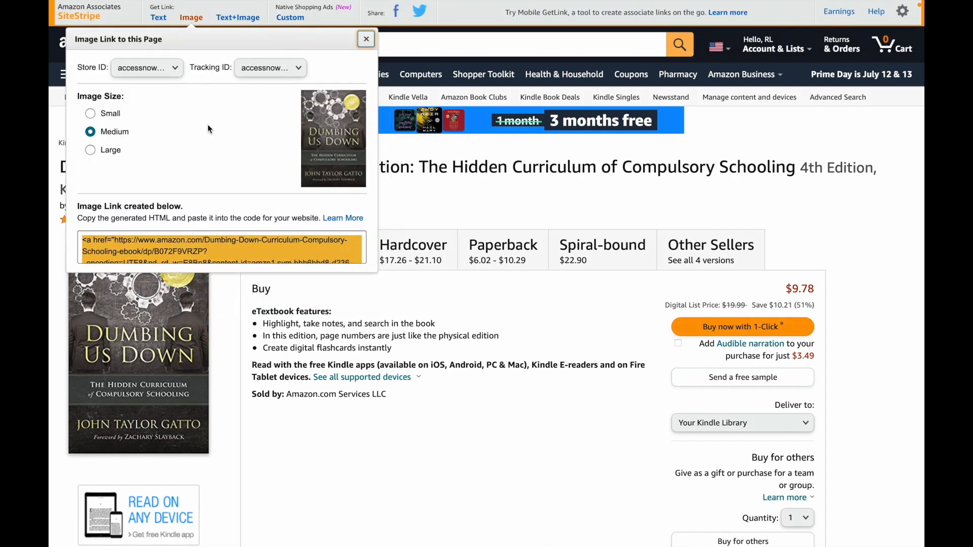
pyautogui.rightClick(190, 244)
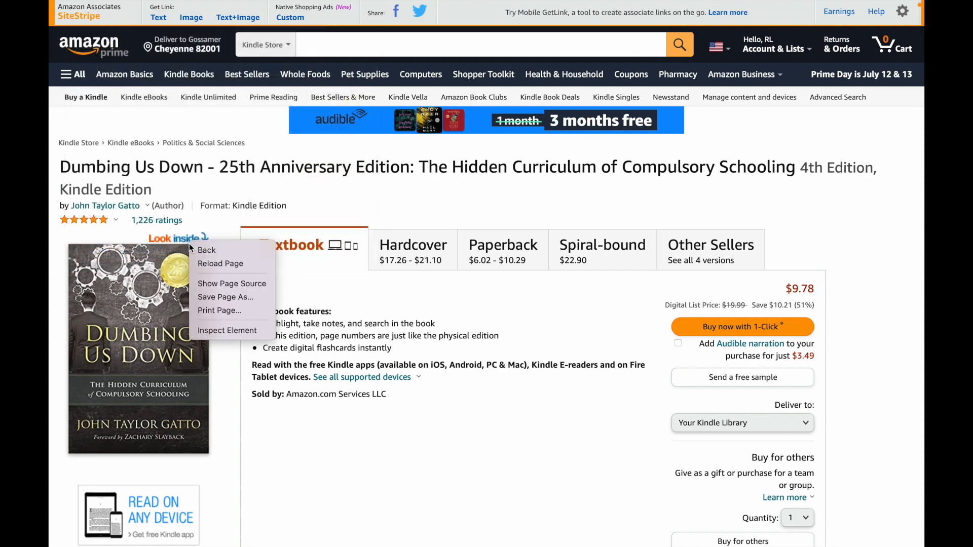
pyautogui.click(194, 17)
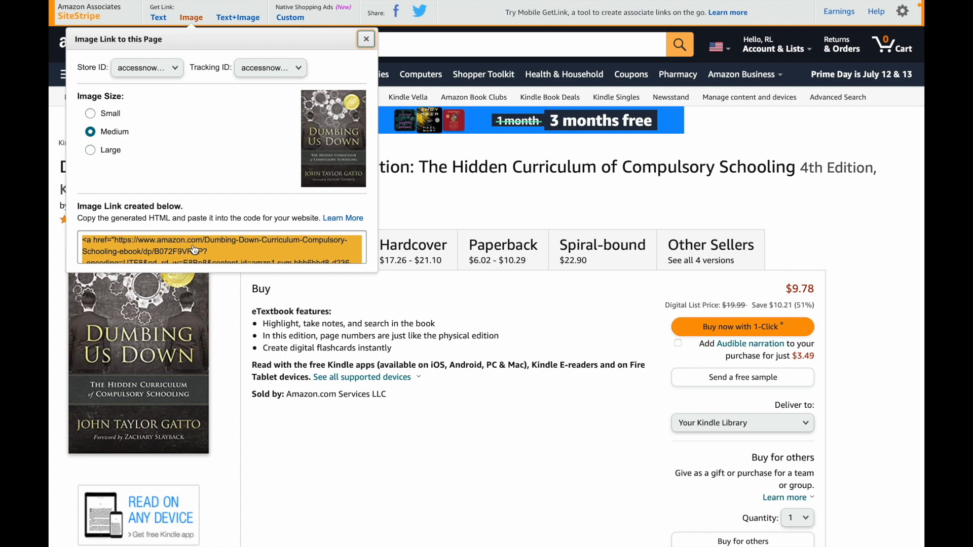
# - Switch back to the Systeme.io editor and duplicate the John Gatto button directly below the original
pyautogui.press('super+Tab')
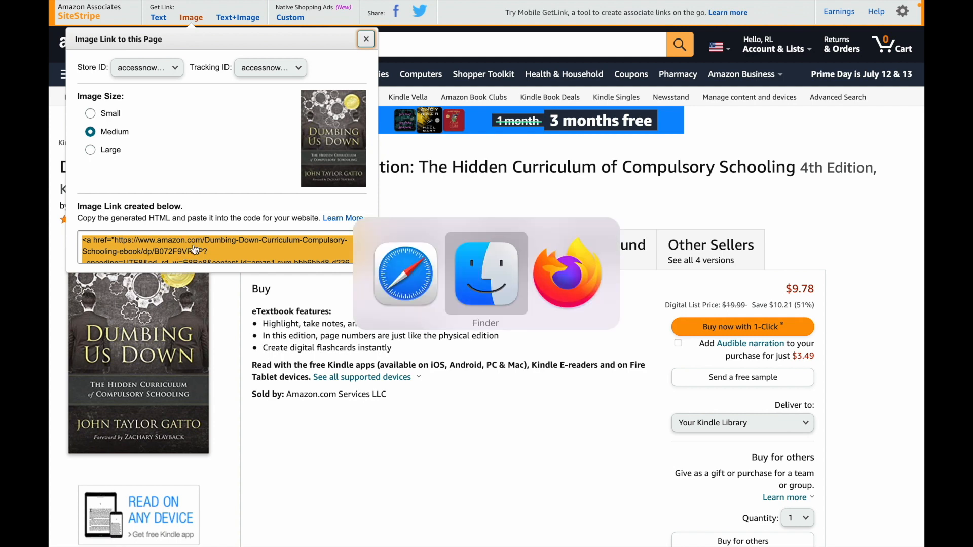
pyautogui.press('super+Tab')
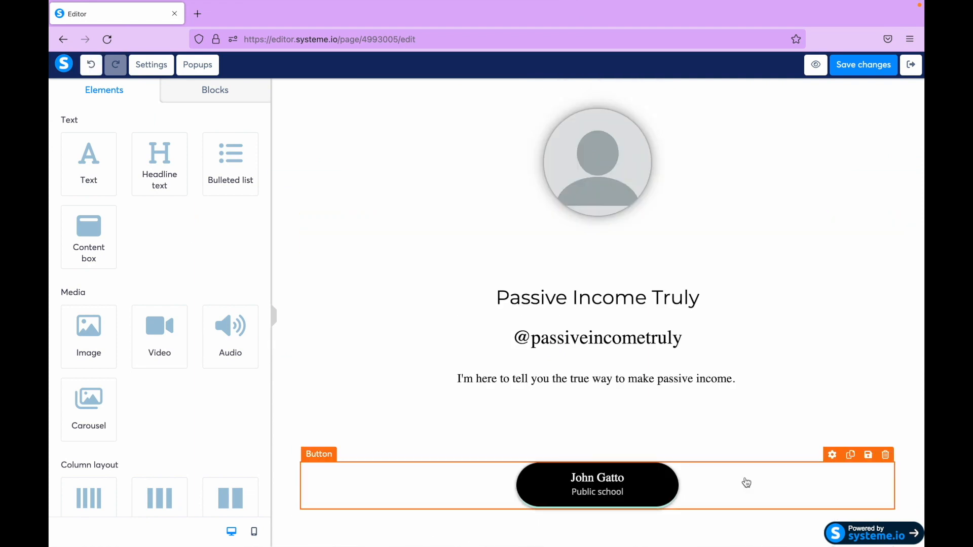
pyautogui.click(851, 455)
pyautogui.scroll(-1, 792, 502)
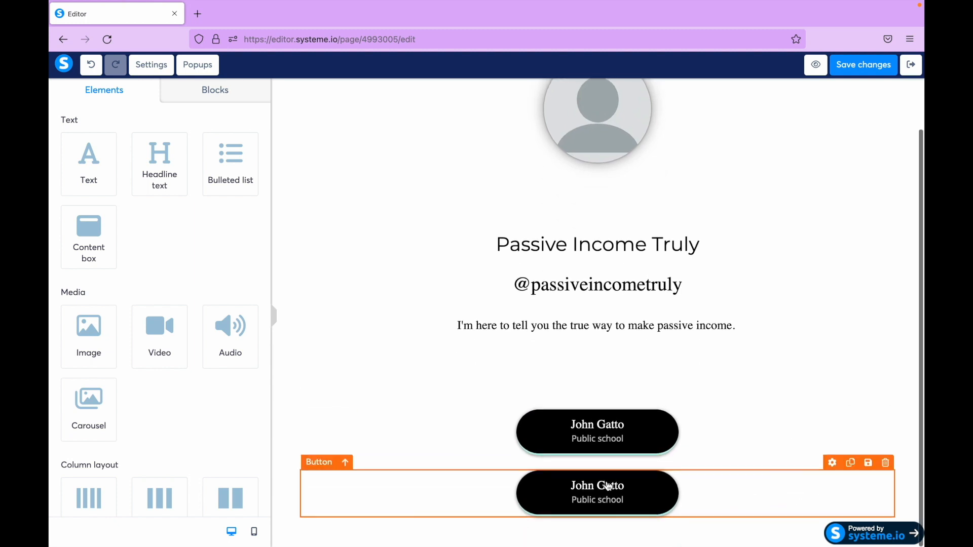
pyautogui.click(652, 500)
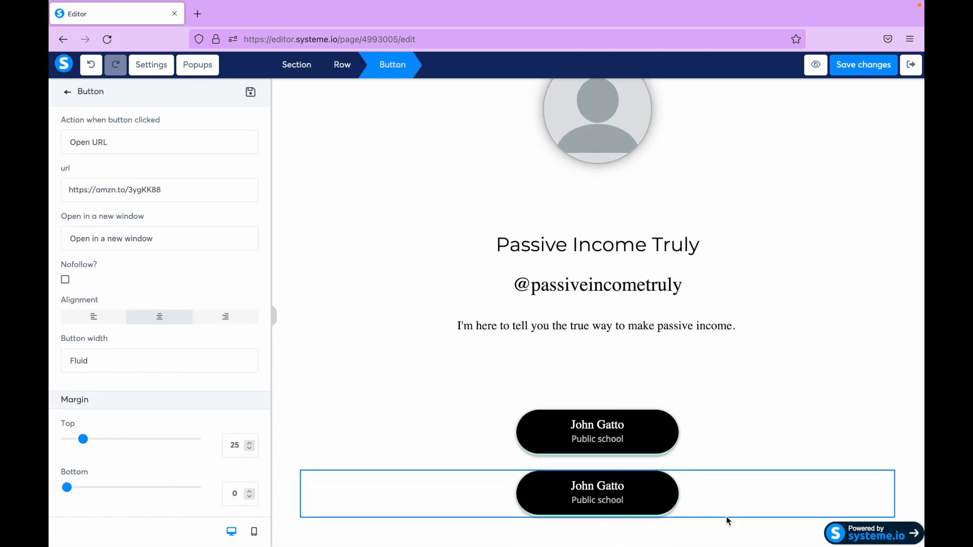
pyautogui.click(777, 435)
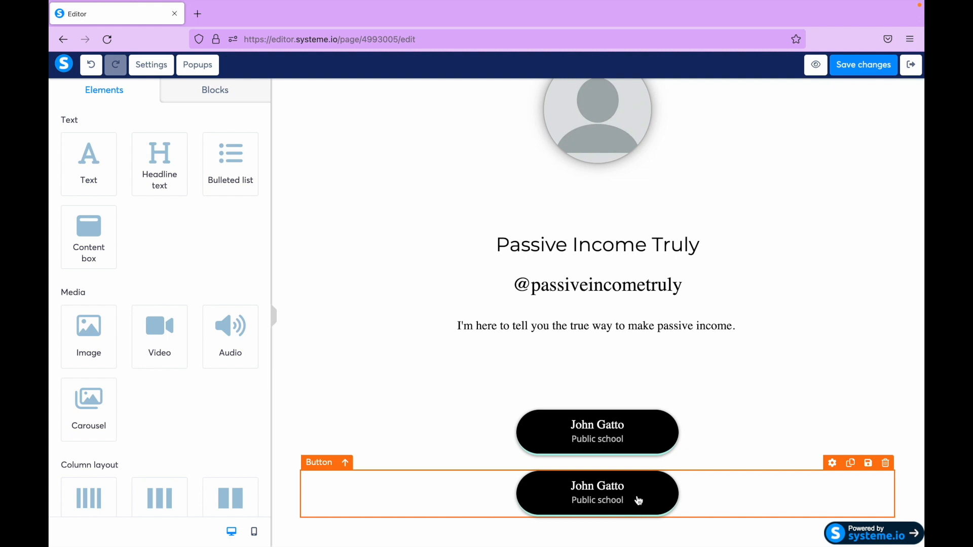
pyautogui.click(850, 465)
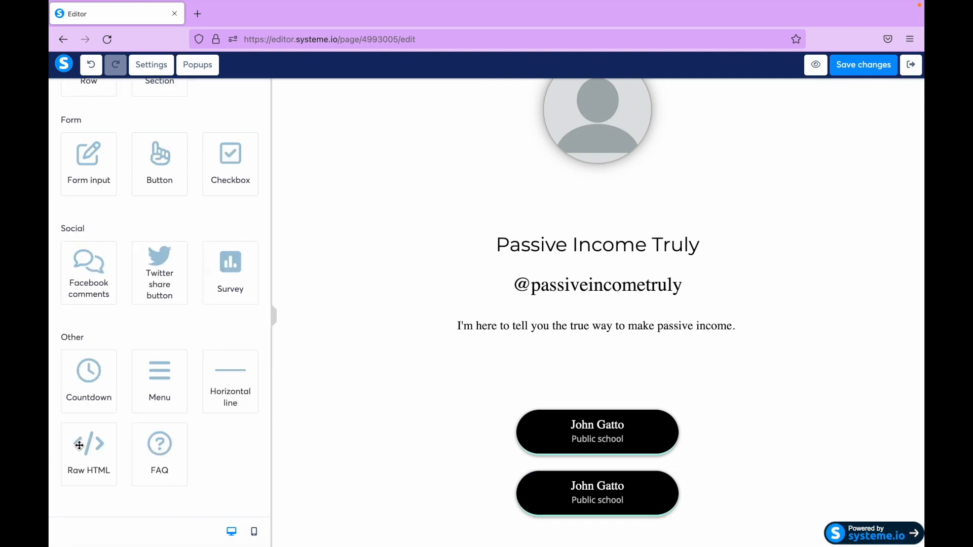
# - Insert a Raw HTML element above the two John Gatto buttons and select it
pyautogui.moveTo(79, 445); pyautogui.dragTo(582, 472)
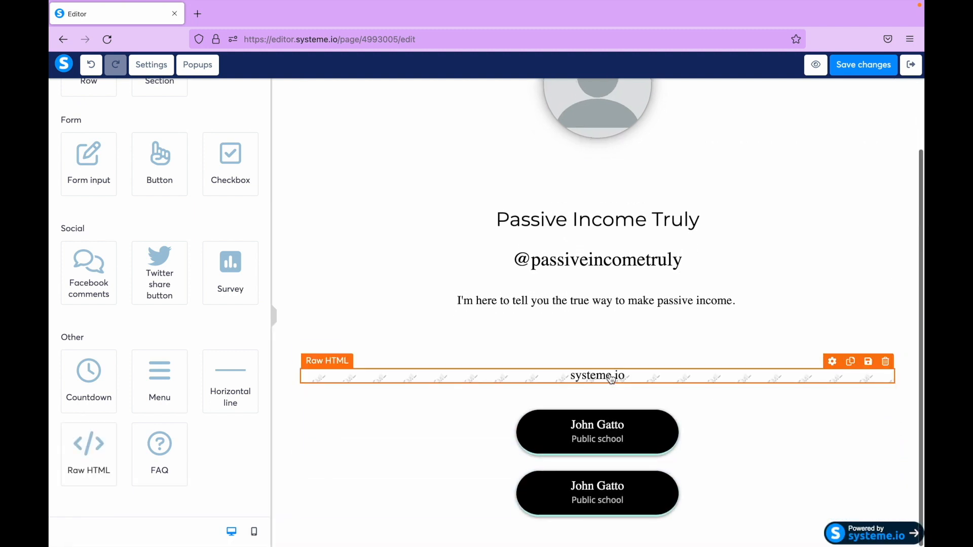
pyautogui.click(613, 377)
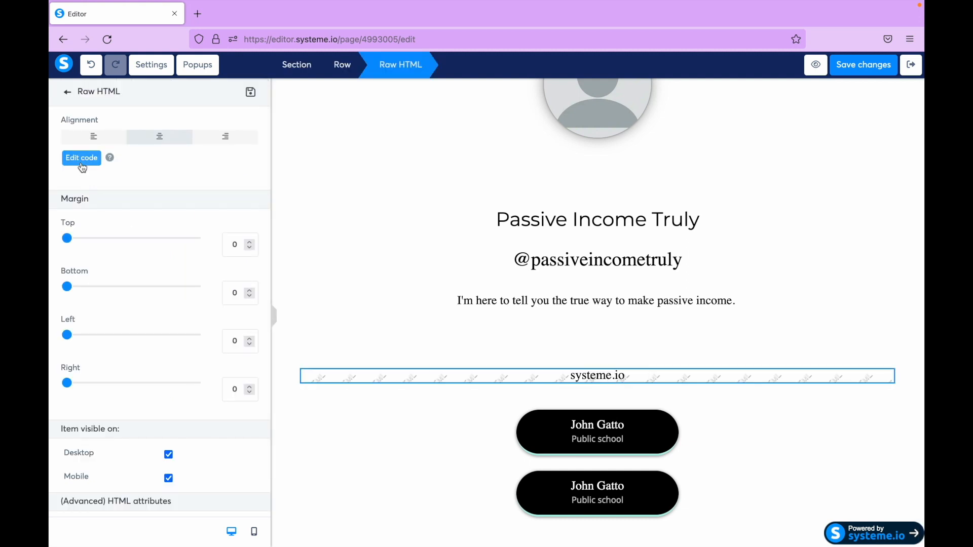
pyautogui.click(527, 377)
pyautogui.click(527, 377)
# - Replace the Raw HTML element's default code with the copied Amazon image link for "Dumbing Us Down" and save it
pyautogui.click(83, 159)
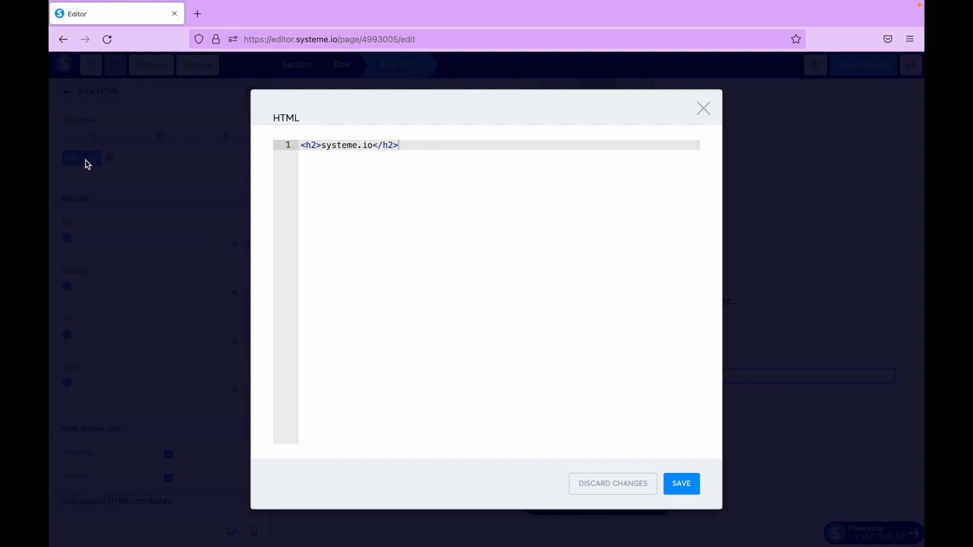
pyautogui.hotkey('ctrl', 'a')
pyautogui.click(395, 252)
pyautogui.hotkey('ctrl', 'a')
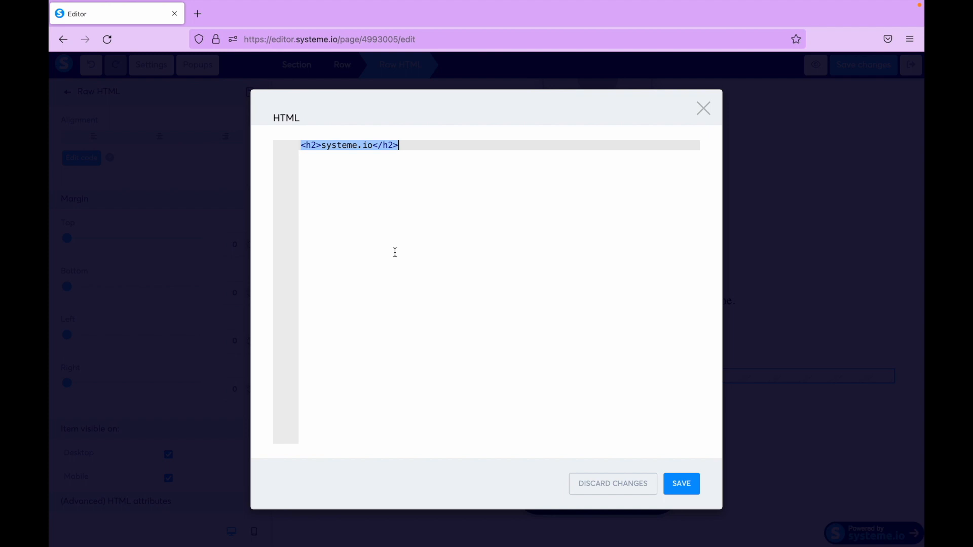
pyautogui.hotkey('ctrl', 'v')
pyautogui.hscroll(-5, 398, 294)
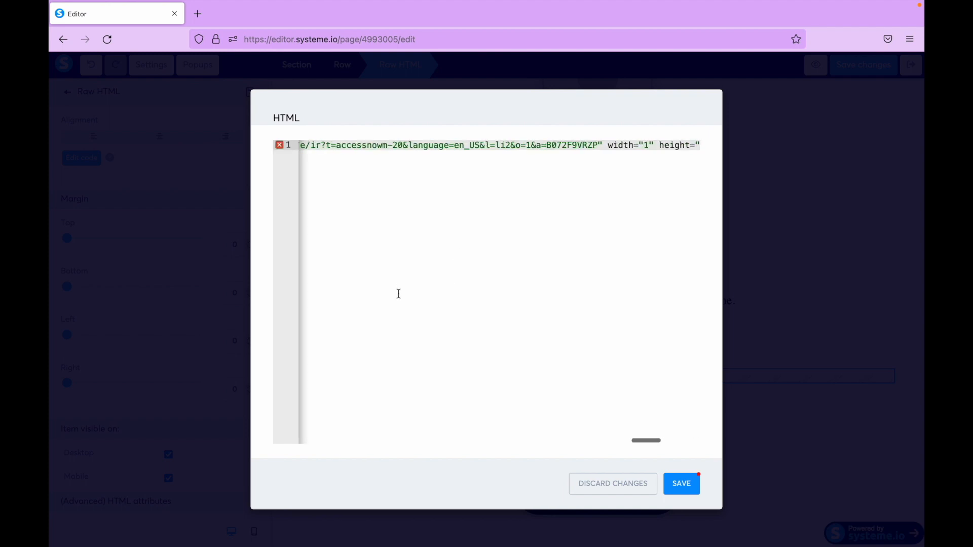
pyautogui.hscroll(-5, 399, 294)
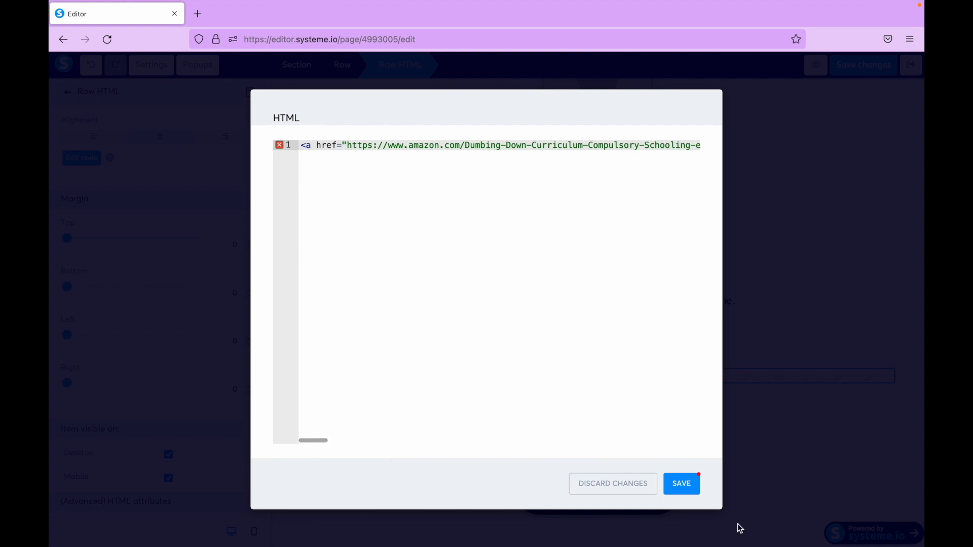
pyautogui.click(681, 486)
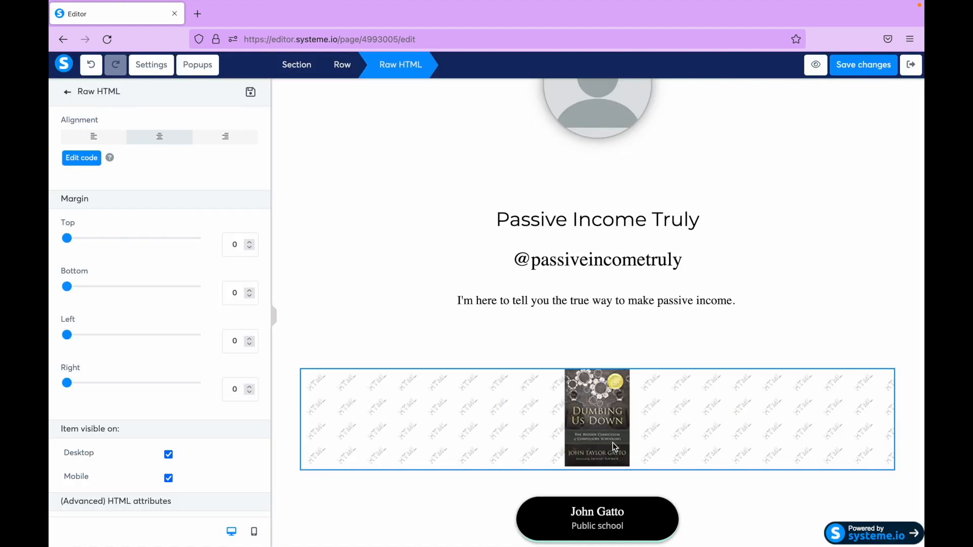
# - Save the page changes, preview the squeeze page with the linked book cover, and return to the editor
pyautogui.click(577, 405)
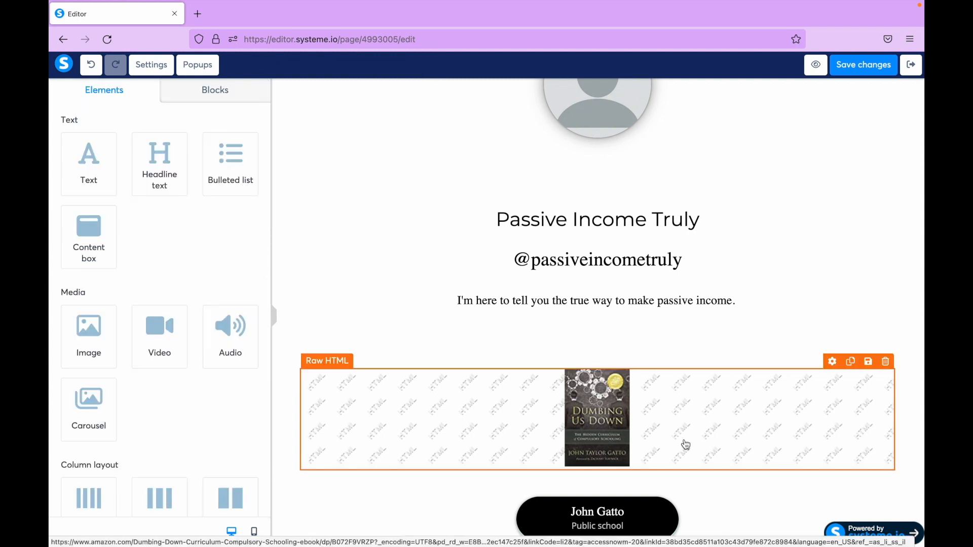
pyautogui.click(704, 445)
pyautogui.scroll(-2, 445, 332)
pyautogui.click(445, 332)
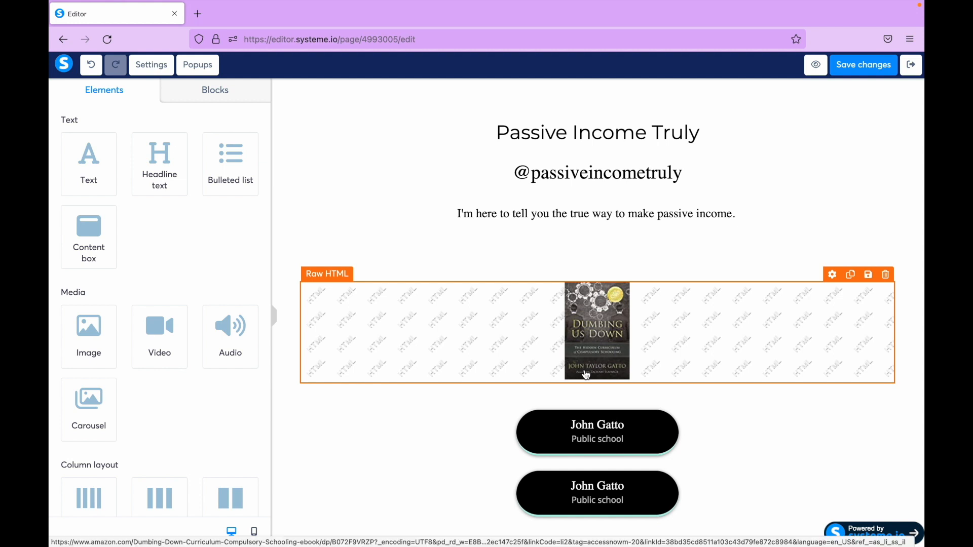
pyautogui.click(859, 69)
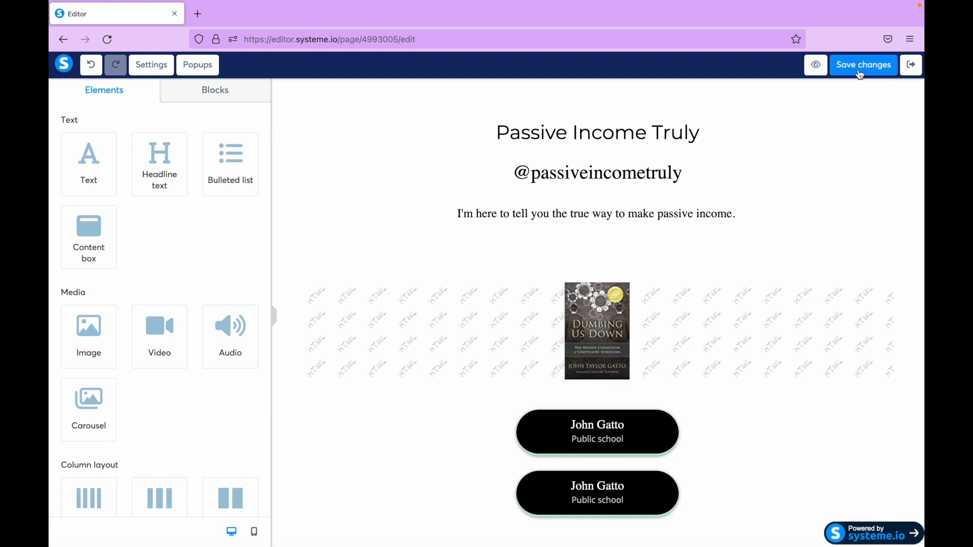
pyautogui.click(815, 66)
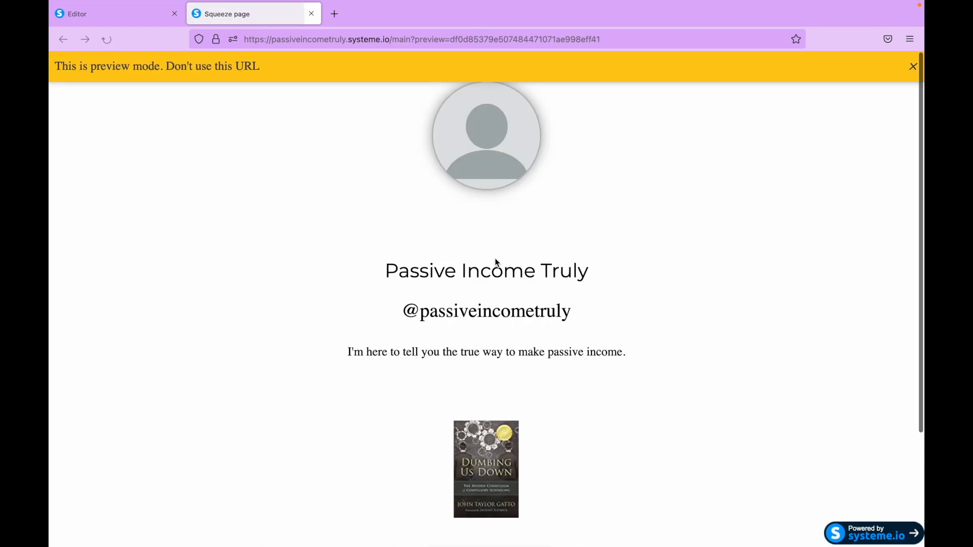
pyautogui.scroll(-3, 495, 260)
pyautogui.hotkey('ctrl', 'w')
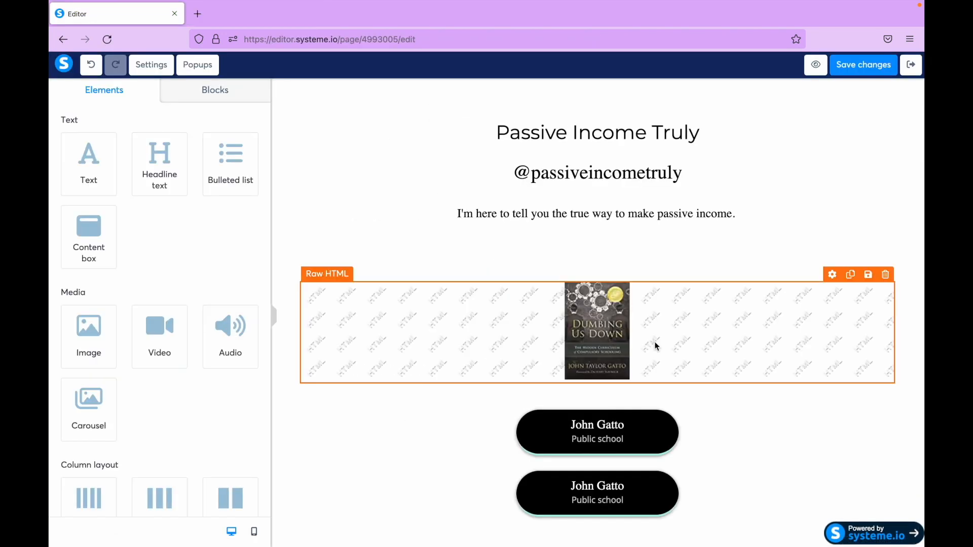
# - Insert a four-column row between the book cover's Raw HTML element and the John Gatto buttons
pyautogui.click(655, 343)
pyautogui.click(428, 363)
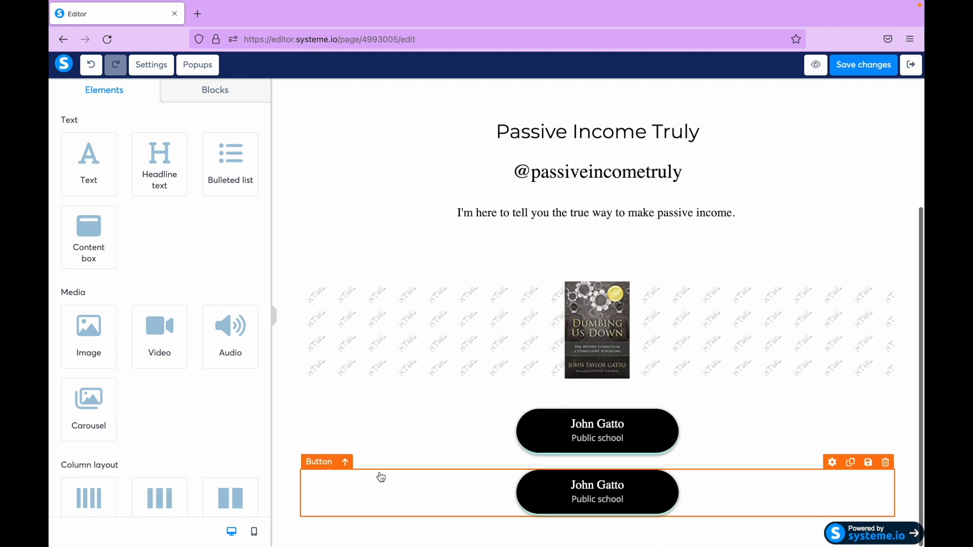
pyautogui.scroll(-7, 163, 375)
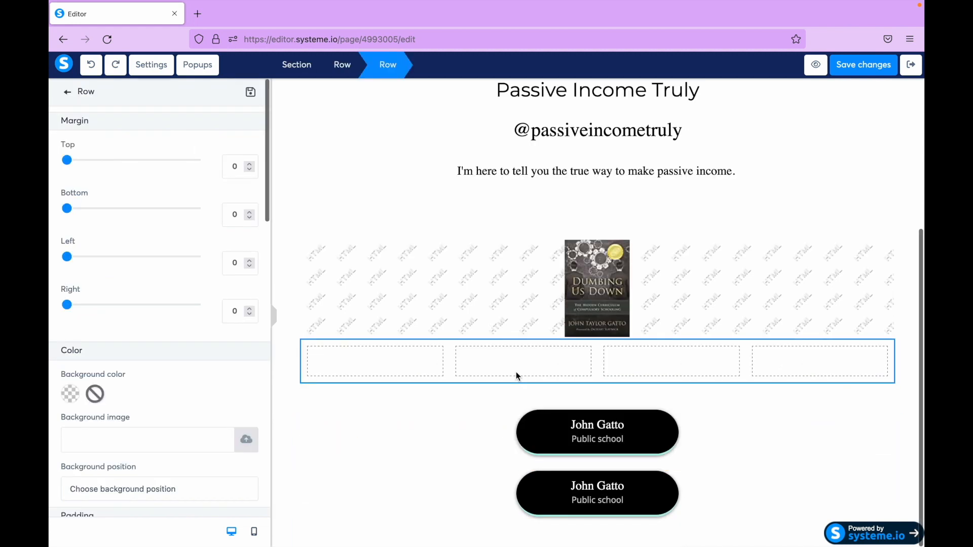
pyautogui.click(375, 362)
pyautogui.click(374, 363)
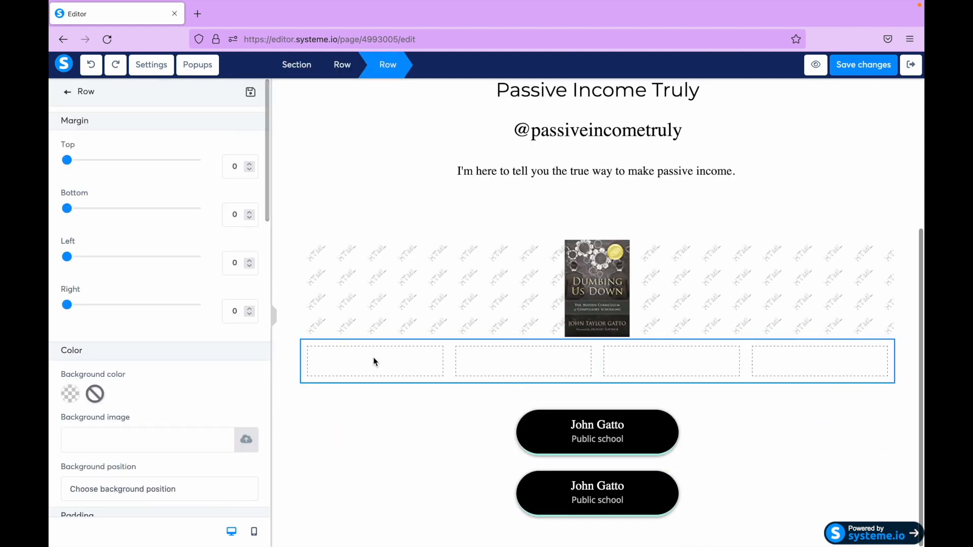
pyautogui.click(375, 362)
# - Place one Raw HTML element in each of the four columns of the new row
pyautogui.scroll(-10, 124, 434)
pyautogui.moveTo(89, 454); pyautogui.dragTo(353, 374)
pyautogui.moveTo(85, 458); pyautogui.dragTo(527, 368)
pyautogui.moveTo(93, 455); pyautogui.dragTo(682, 373)
pyautogui.moveTo(84, 456); pyautogui.dragTo(793, 374)
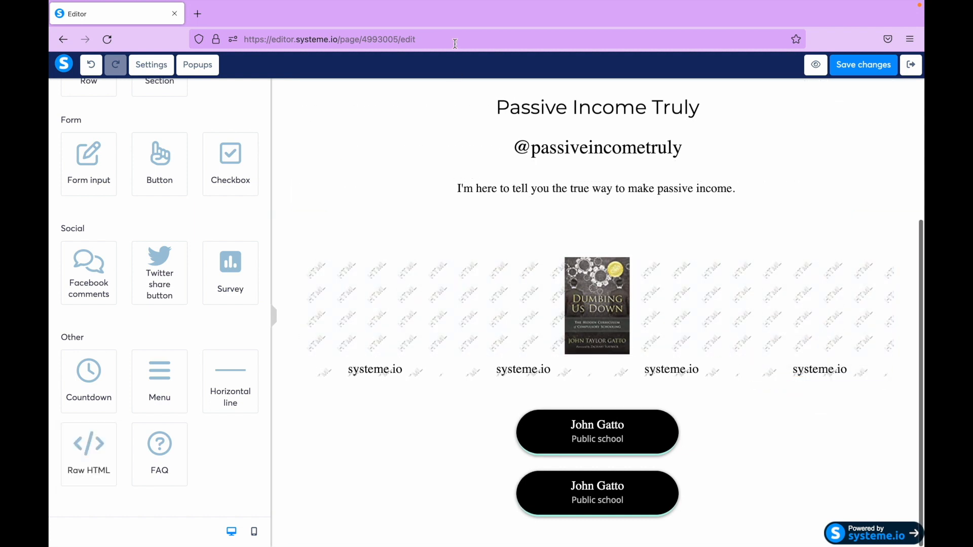
# - On Amazon, open the related book "The Letter from 2100", generate its medium image link HTML, and return to the Systeme.io editor
pyautogui.press('super+Tab')
pyautogui.click(378, 445)
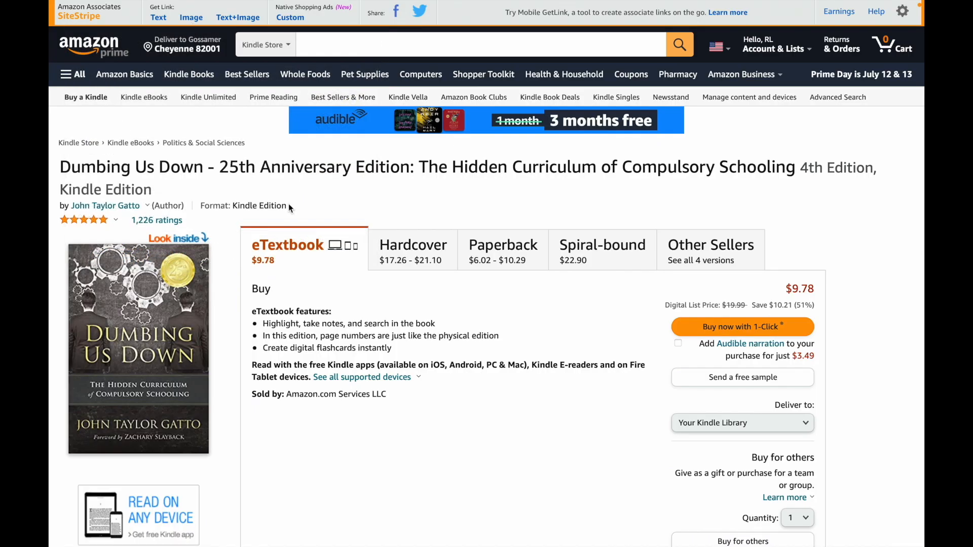
pyautogui.scroll(-10, 488, 399)
pyautogui.scroll(-4, 487, 399)
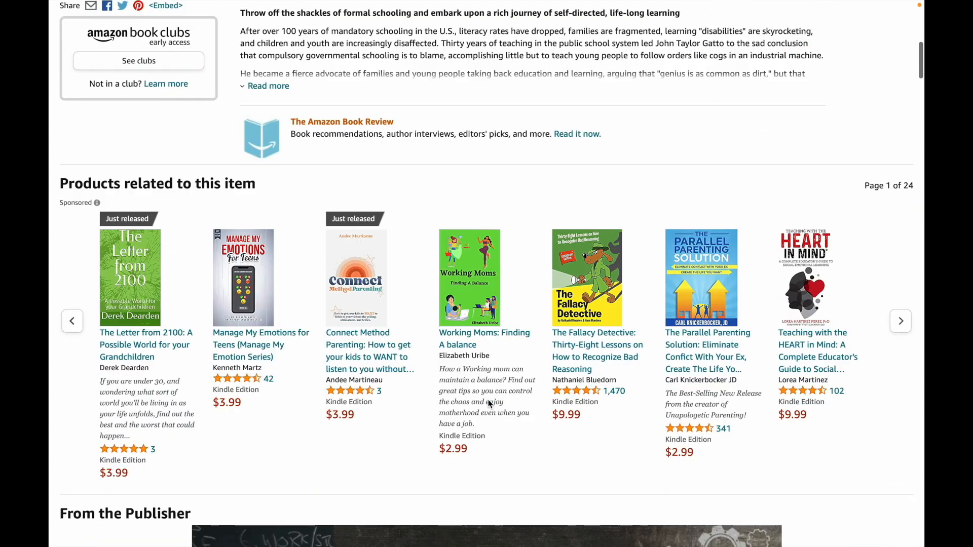
pyautogui.click(135, 299)
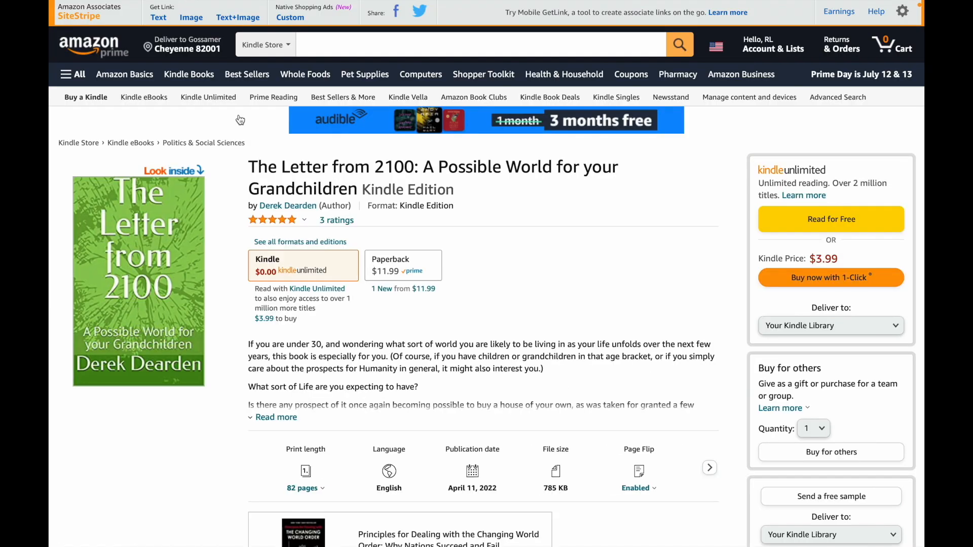
pyautogui.click(187, 19)
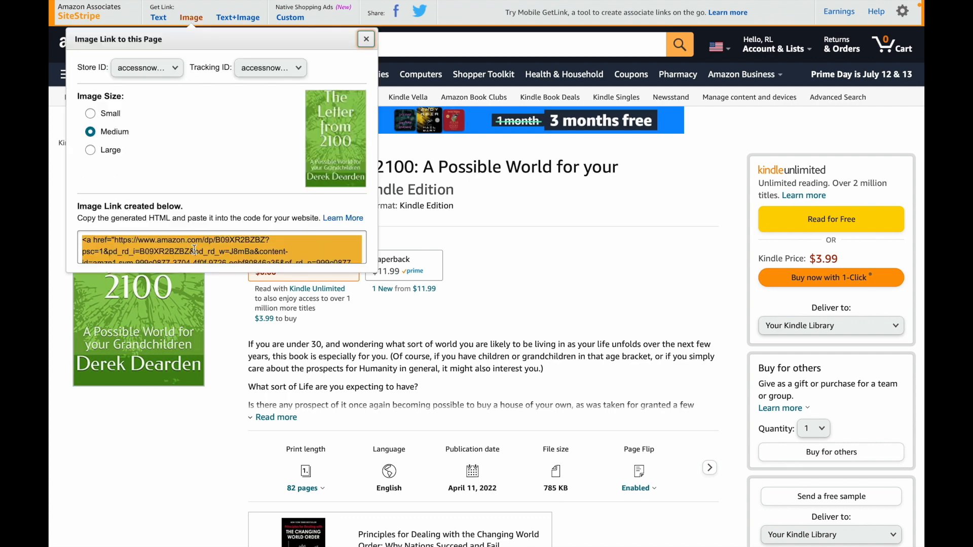
pyautogui.press('super+Tab')
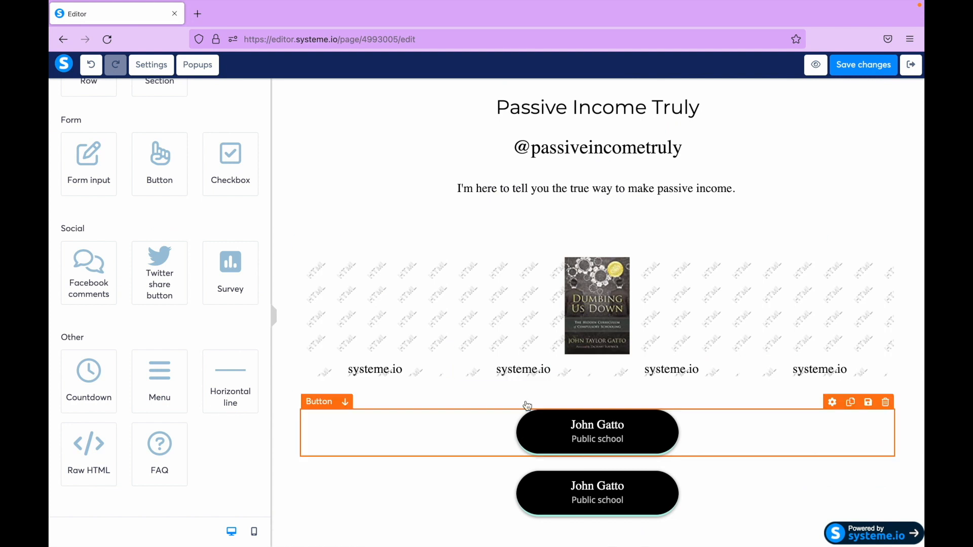
# - Replace the code of the first column's Raw HTML element with the copied Amazon image link for "The Letter from 2100" and save it
pyautogui.click(374, 371)
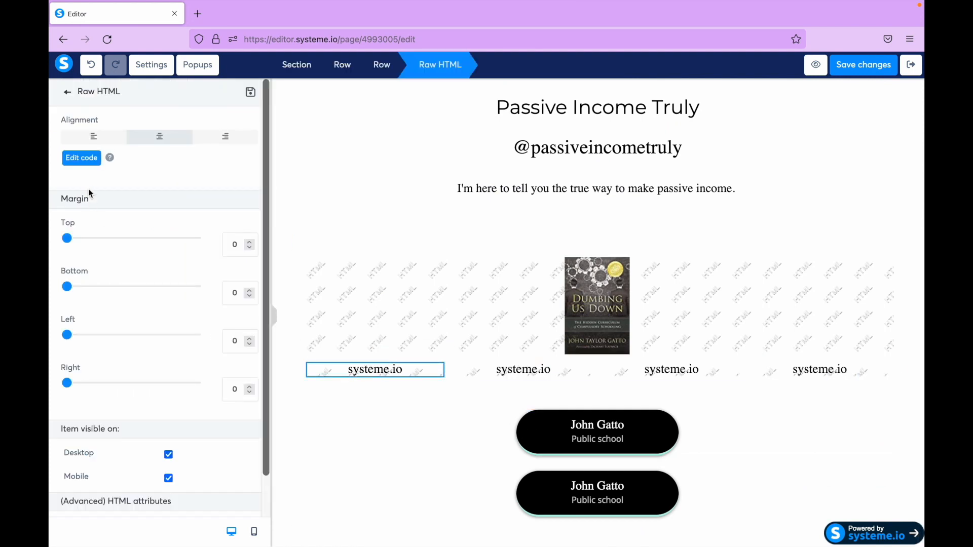
pyautogui.click(85, 161)
pyautogui.press('super+a')
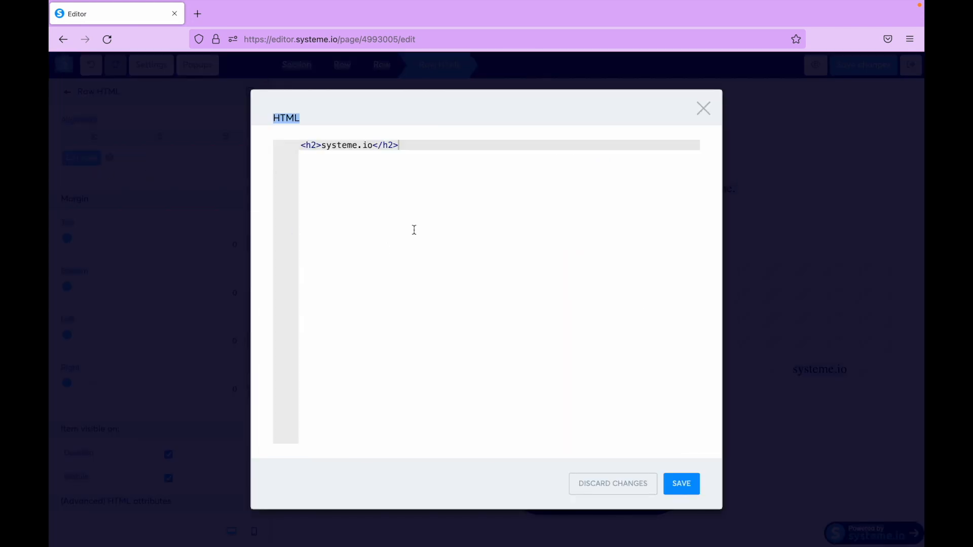
pyautogui.click(414, 229)
pyautogui.press('super+a')
pyautogui.press('super+v')
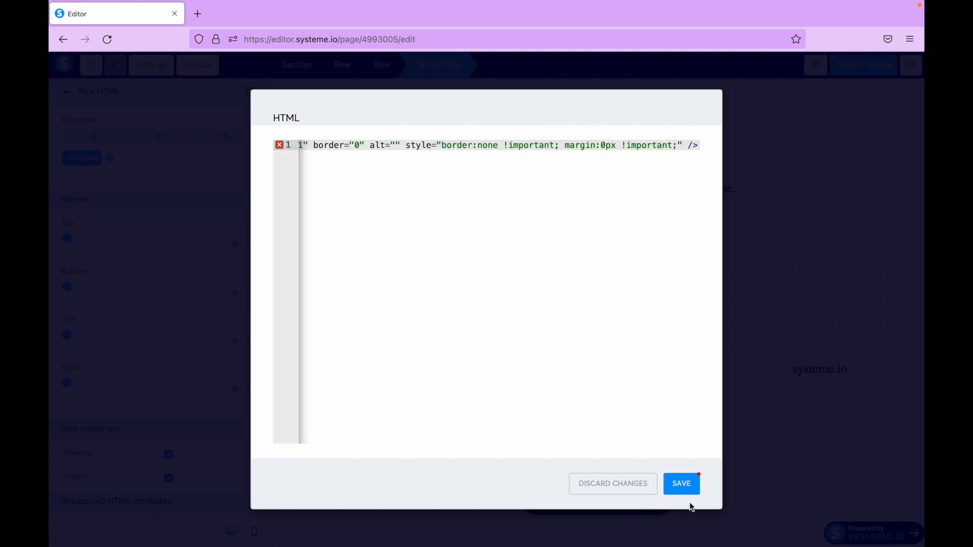
pyautogui.click(681, 484)
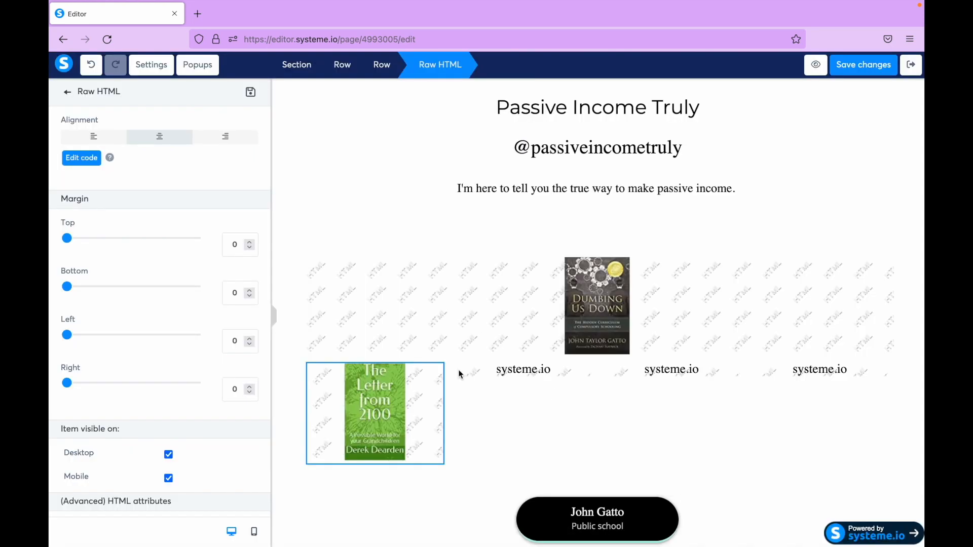
# - Preview the squeeze page with the new cover in the four-column row and return to the editor
pyautogui.click(823, 73)
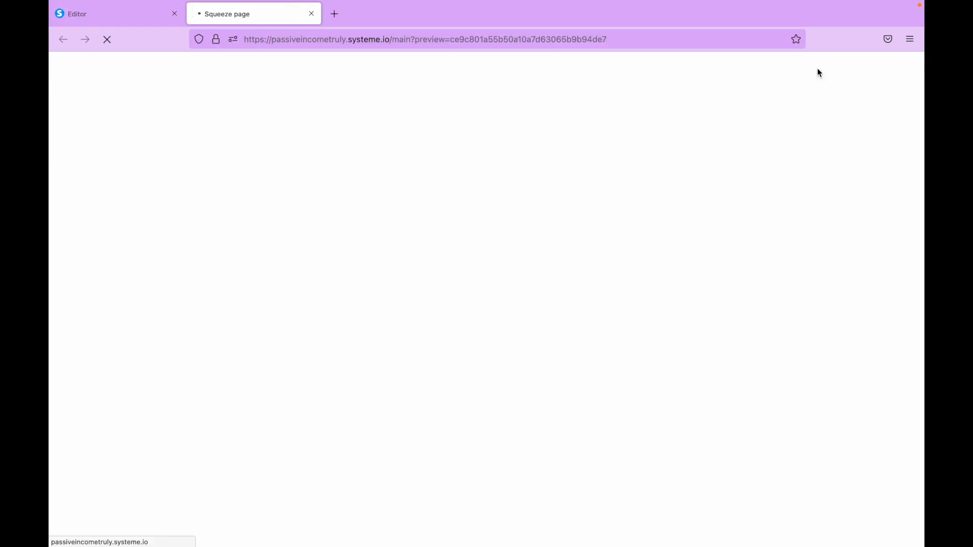
pyautogui.scroll(-5, 568, 355)
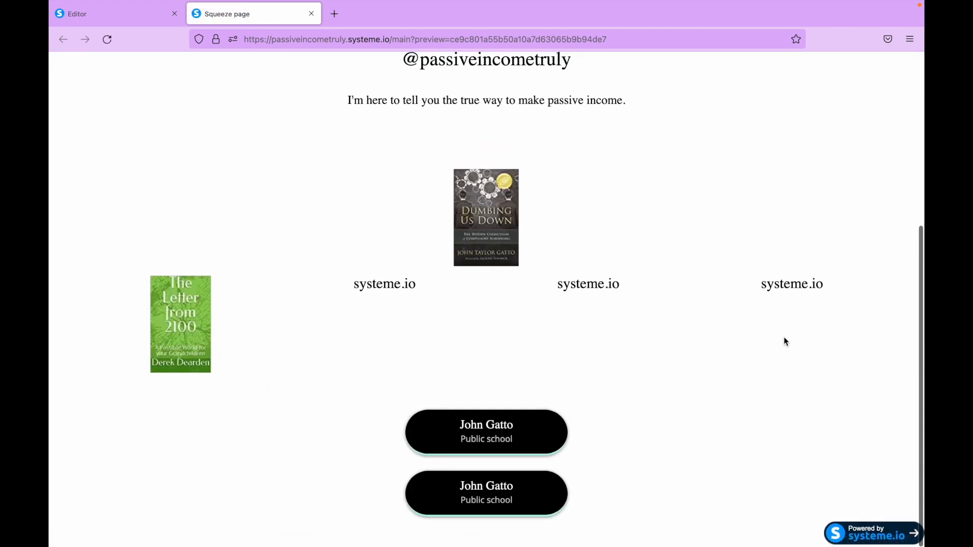
pyautogui.click(311, 14)
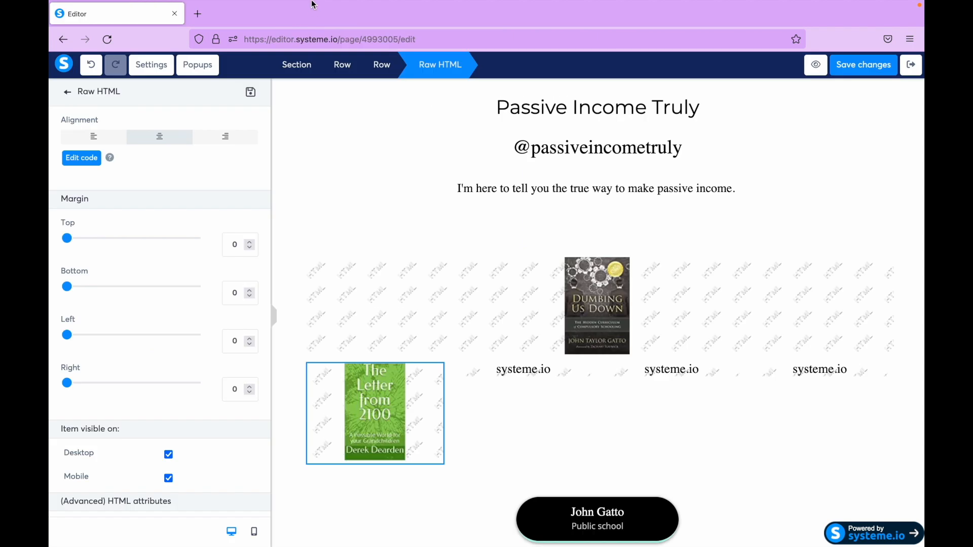
pyautogui.click(521, 372)
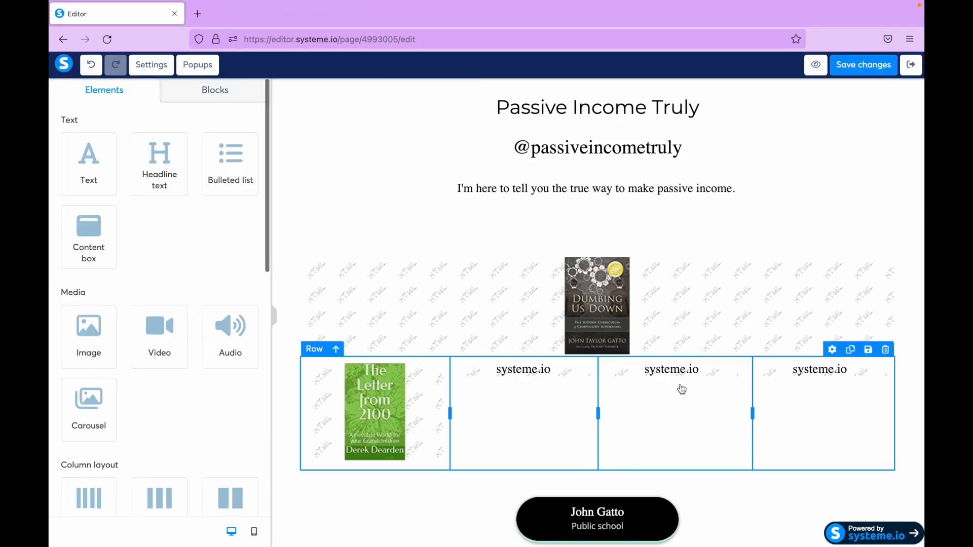
pyautogui.click(678, 372)
pyautogui.scroll(-1, 678, 373)
pyautogui.click(481, 325)
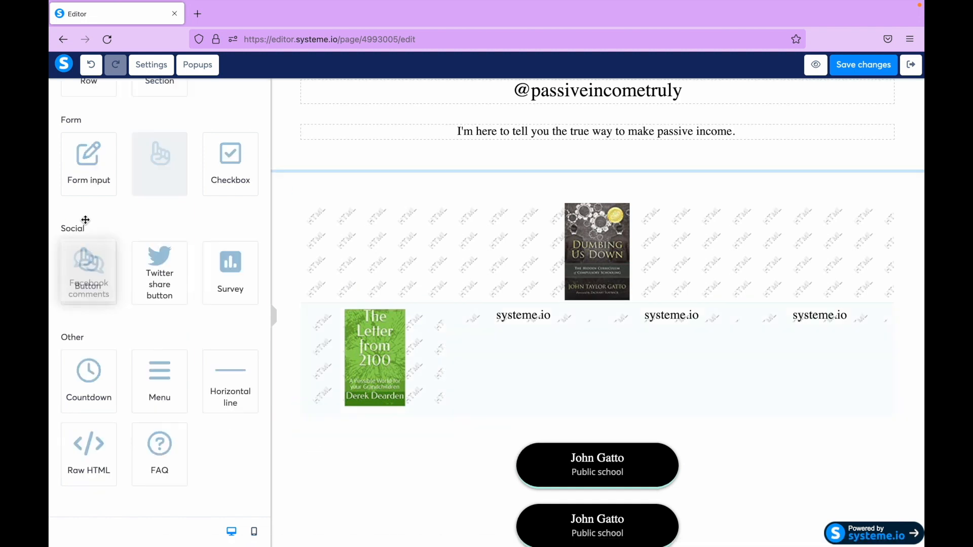
pyautogui.moveTo(85, 220); pyautogui.dragTo(119, 150)
pyautogui.click(527, 348)
pyautogui.scroll(-1, 527, 347)
pyautogui.click(527, 345)
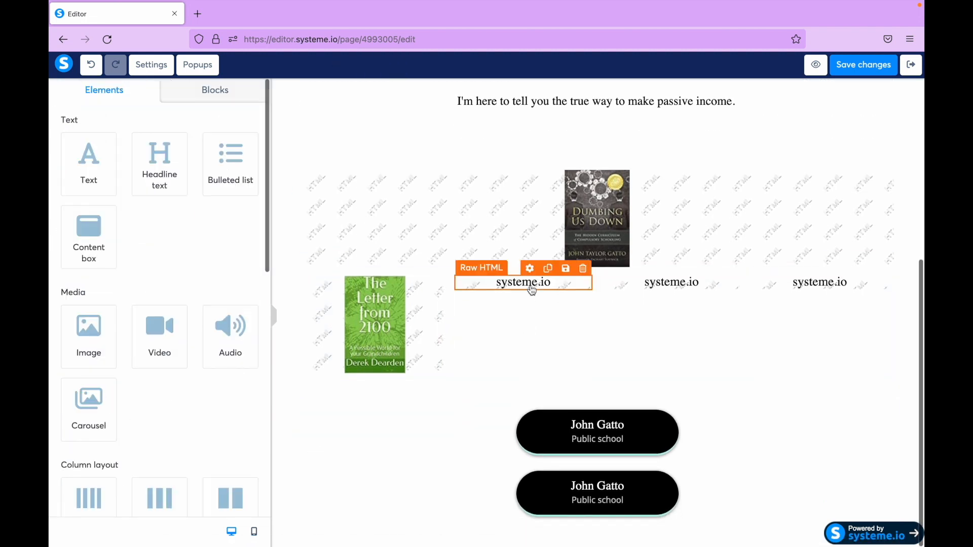
# - Delete the placeholder Raw HTML elements from the second, third and fourth columns of the row
pyautogui.click(531, 291)
pyautogui.scroll(1, 532, 291)
pyautogui.click(533, 361)
pyautogui.click(583, 299)
pyautogui.click(577, 318)
pyautogui.click(731, 298)
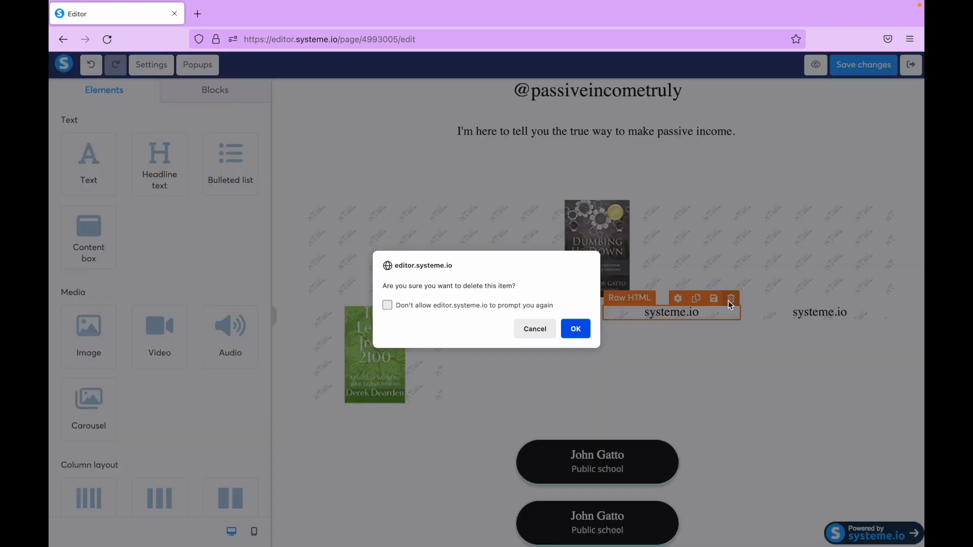
pyautogui.click(576, 331)
pyautogui.click(883, 299)
pyautogui.click(578, 329)
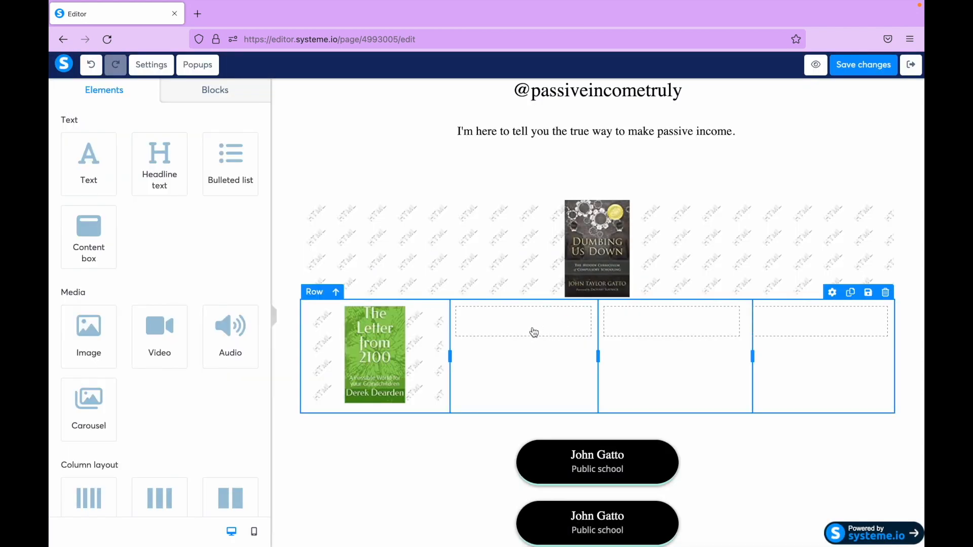
# - Add a Button element to the empty second column beside the green book cover
pyautogui.click(533, 346)
pyautogui.click(545, 298)
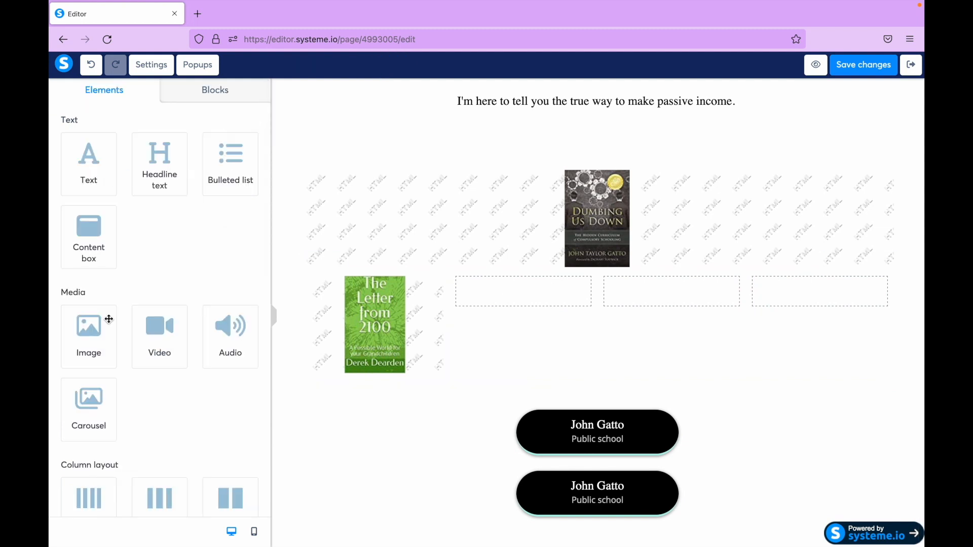
pyautogui.scroll(-1, 134, 374)
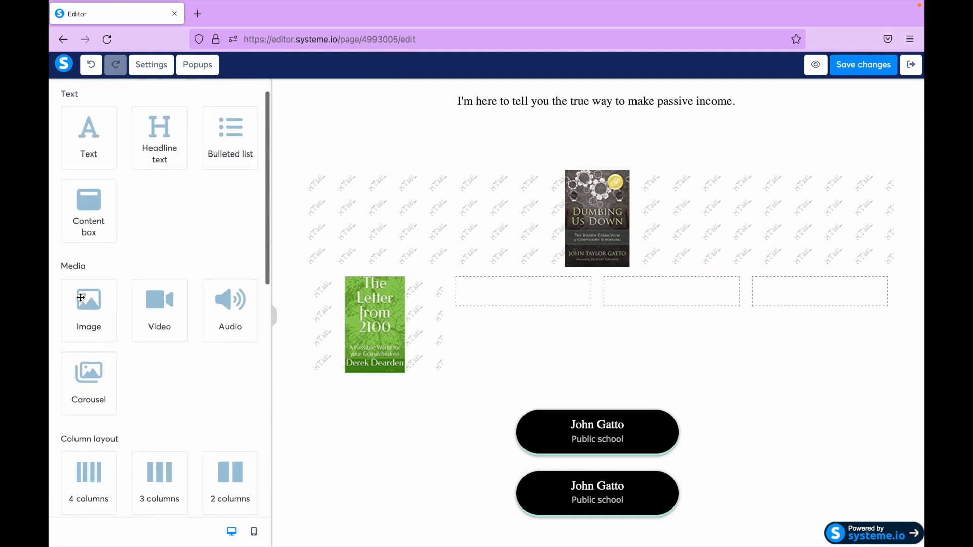
pyautogui.scroll(-6, 160, 451)
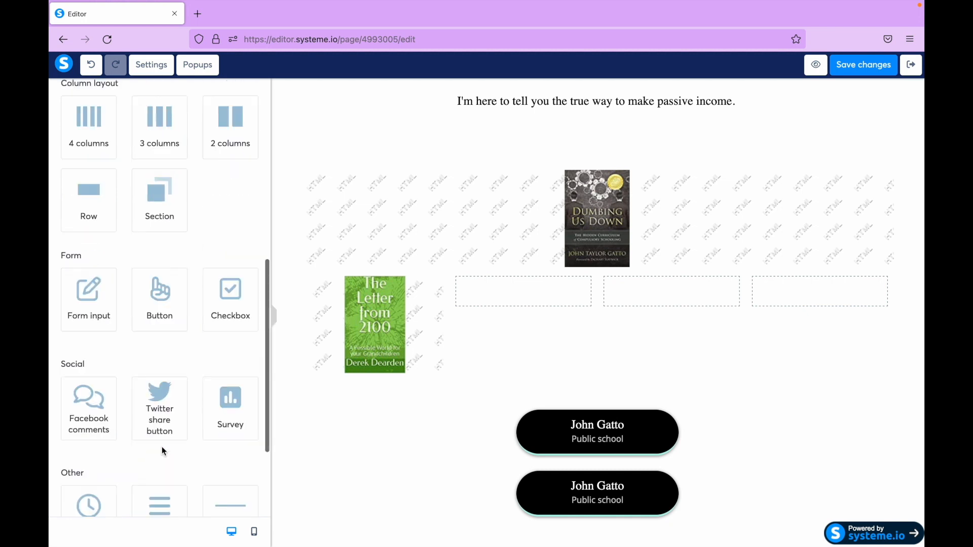
pyautogui.moveTo(173, 300); pyautogui.dragTo(541, 308)
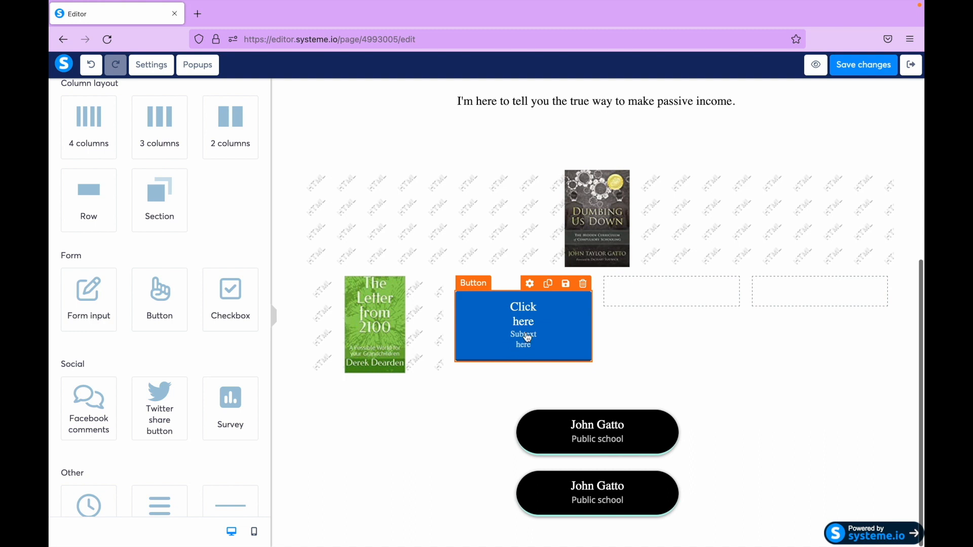
# - Try to save the page with the new button still set to Send form
pyautogui.click(487, 334)
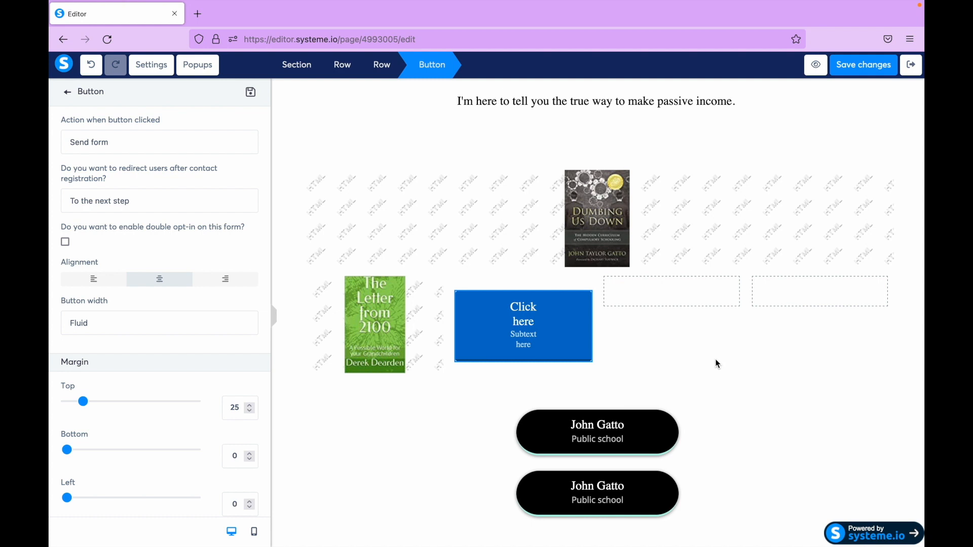
pyautogui.click(867, 65)
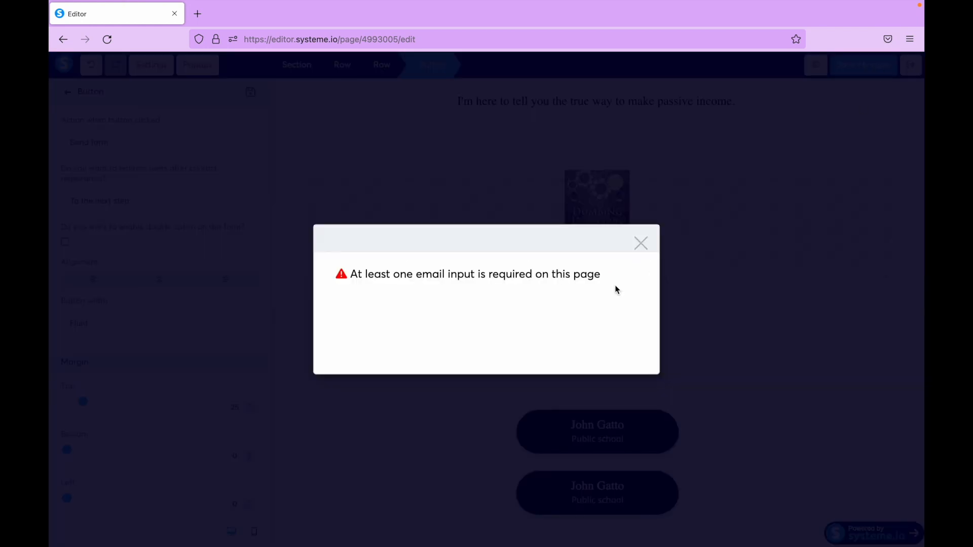
pyautogui.press('Escape')
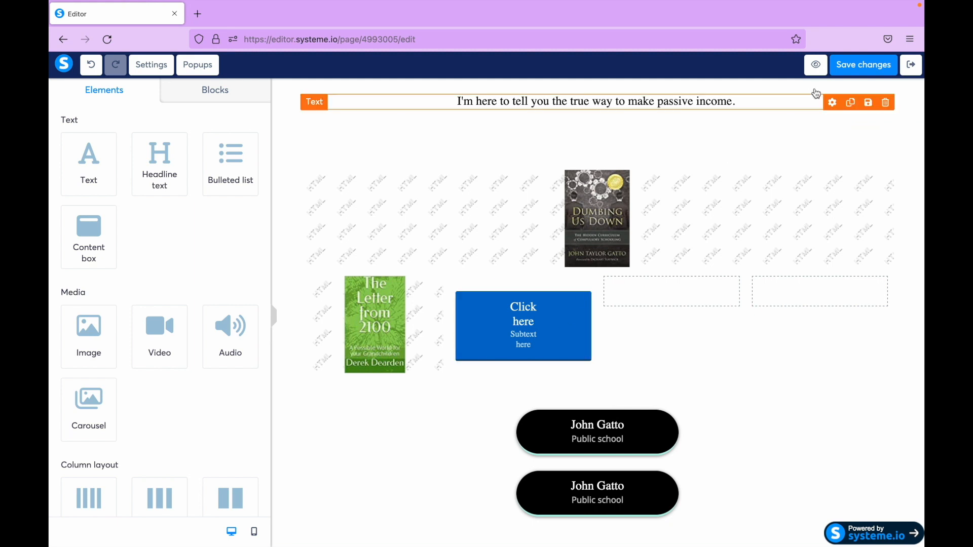
# - Set the new button's action to Open URL and save the page changes
pyautogui.click(531, 338)
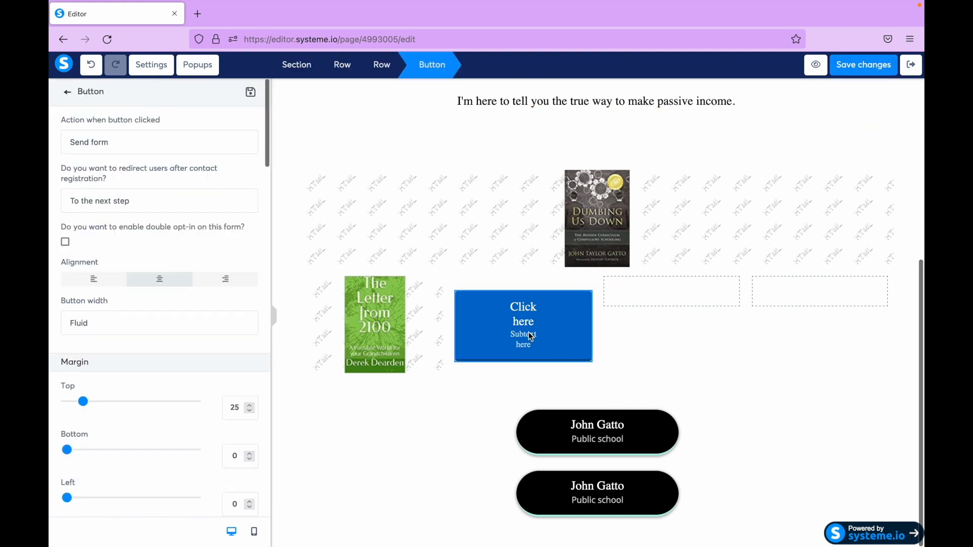
pyautogui.click(132, 145)
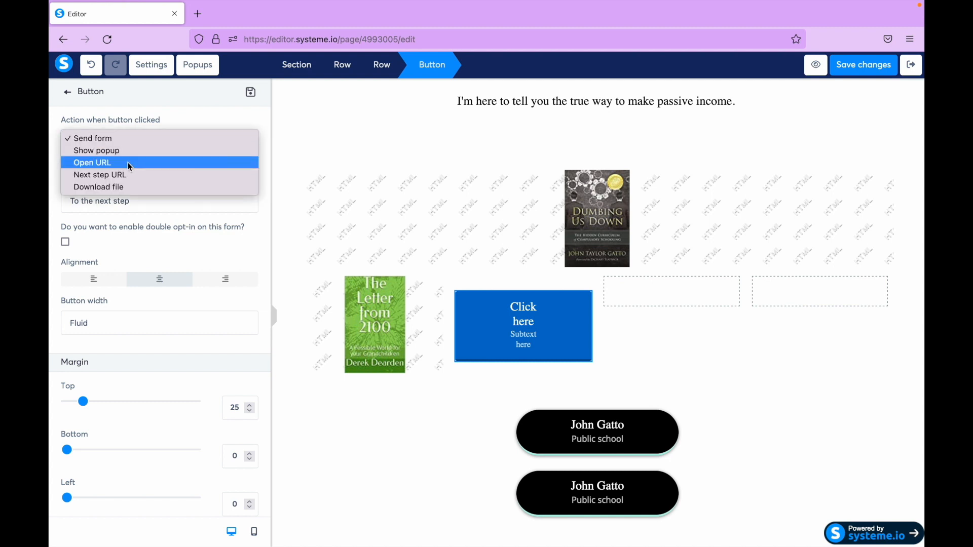
pyautogui.click(127, 162)
pyautogui.click(849, 71)
# - Preview the squeeze page and test the new blue button beside the green book cover
pyautogui.click(820, 65)
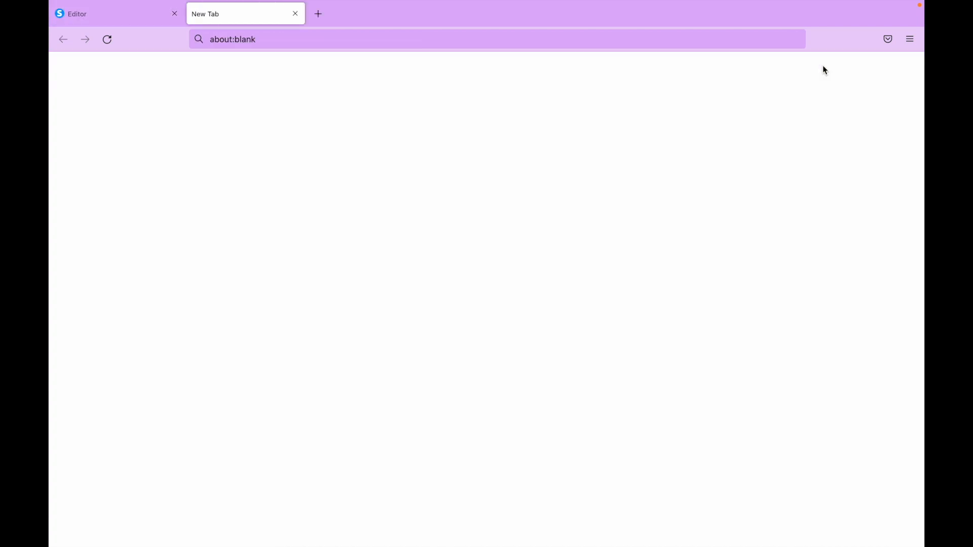
pyautogui.scroll(-5, 652, 392)
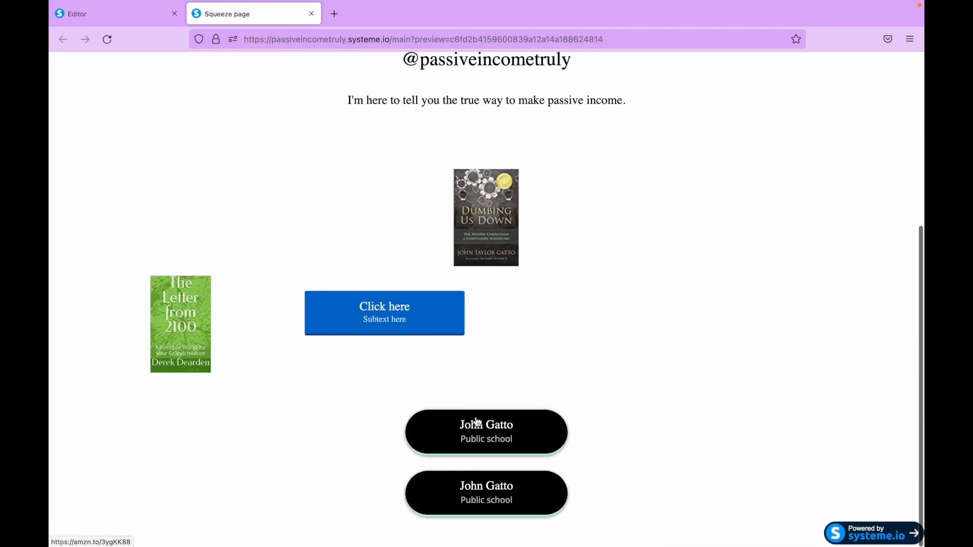
pyautogui.click(390, 323)
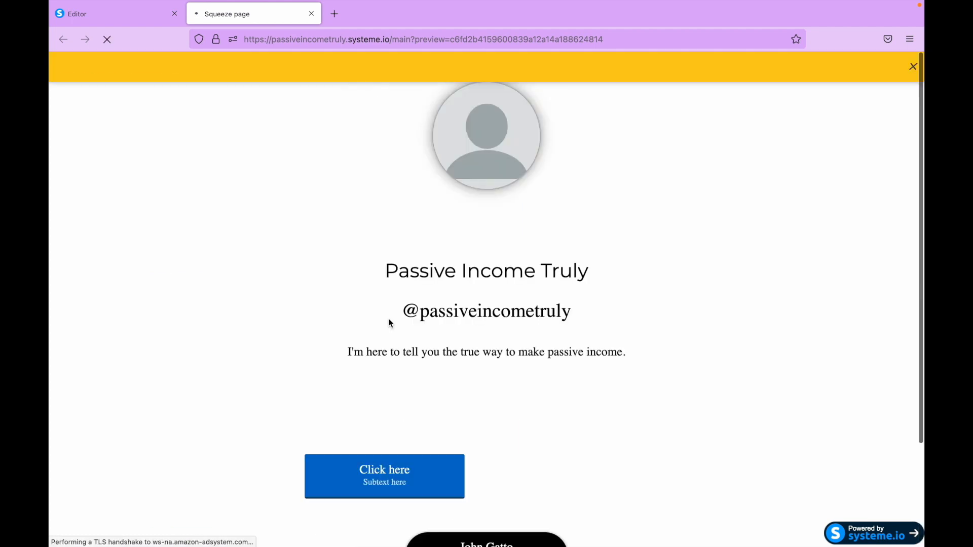
pyautogui.scroll(-5, 204, 333)
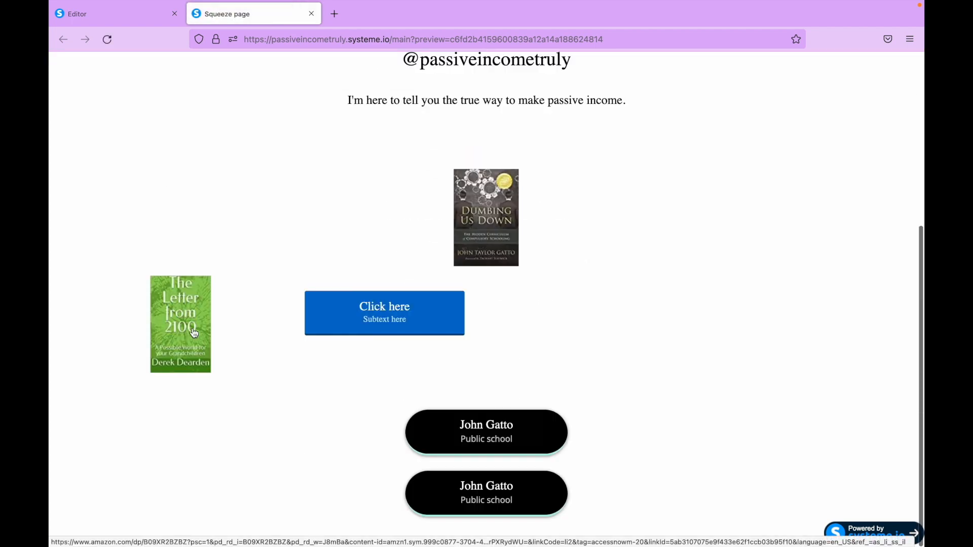
# - Test the links of the green book cover and the first John Gatto button from the preview, returning to the preview each time
pyautogui.click(192, 329)
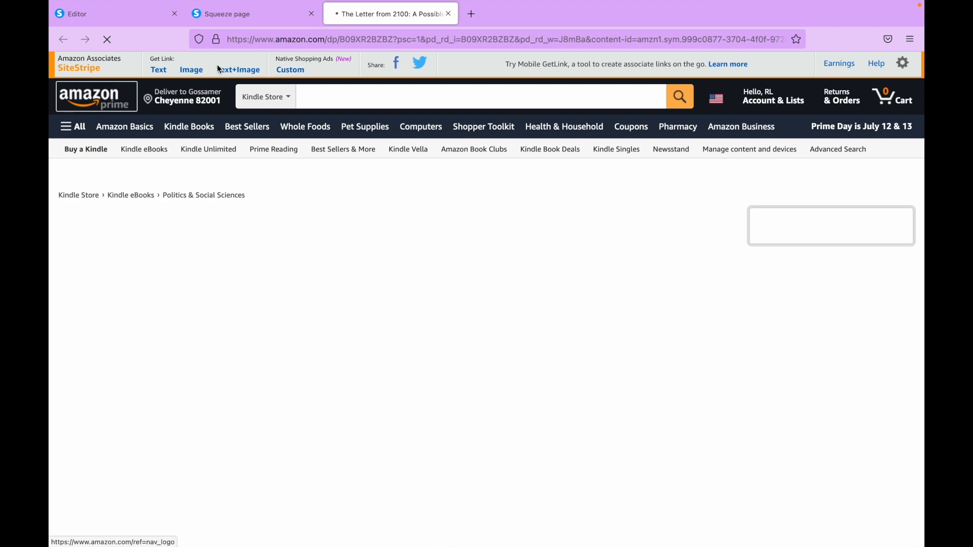
pyautogui.click(449, 13)
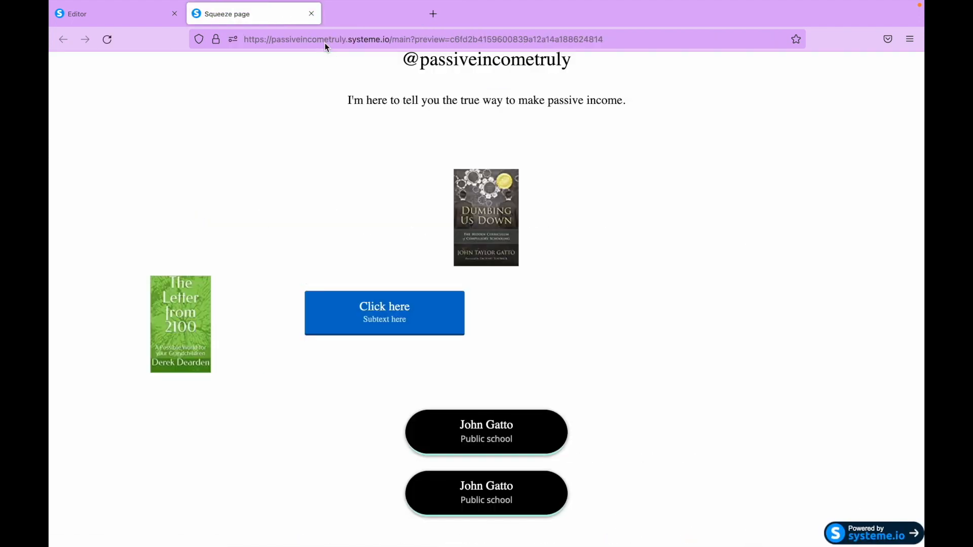
pyautogui.click(512, 445)
pyautogui.click(447, 14)
pyautogui.click(420, 330)
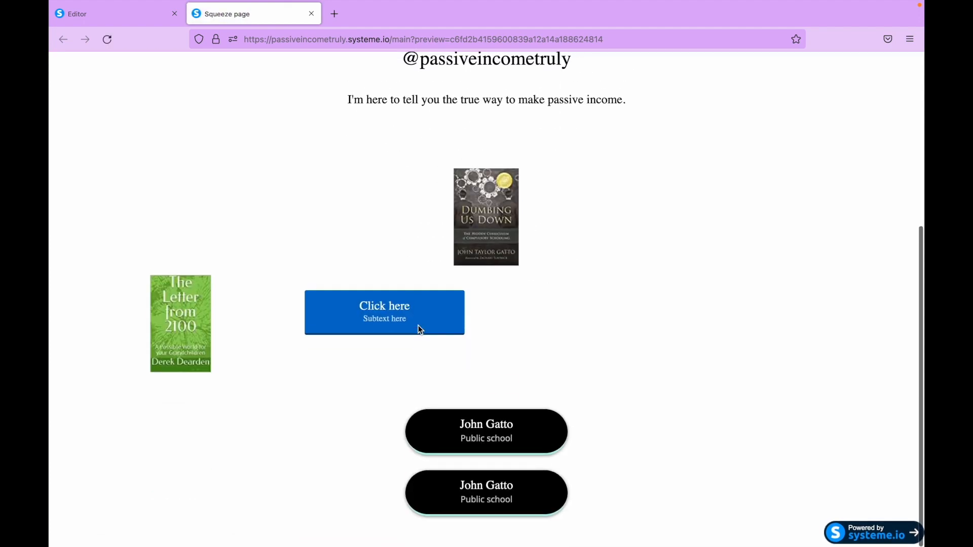
pyautogui.scroll(5, 418, 326)
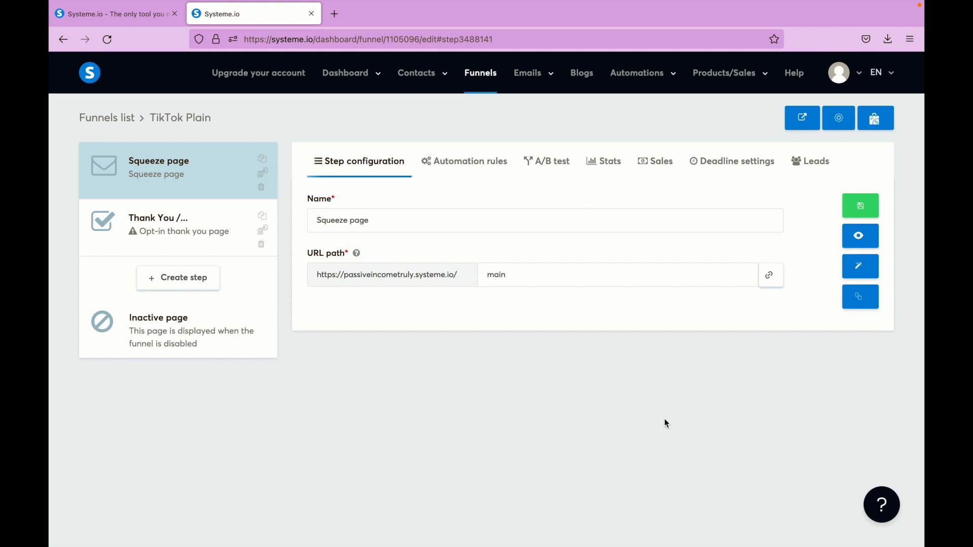
# - Get the squeeze page's URL link and delete the Thank You step from the TikTok Plain funnel
pyautogui.click(769, 280)
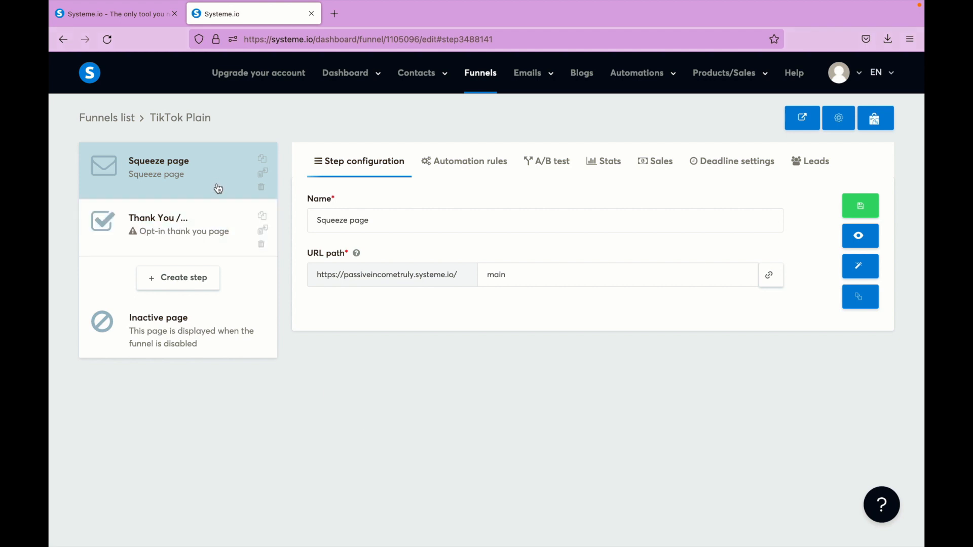
pyautogui.click(261, 246)
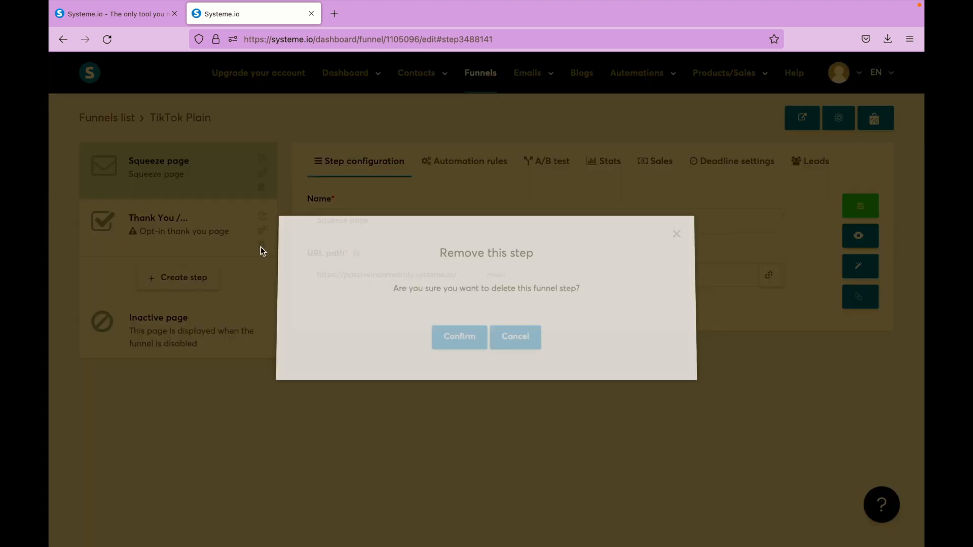
pyautogui.click(459, 336)
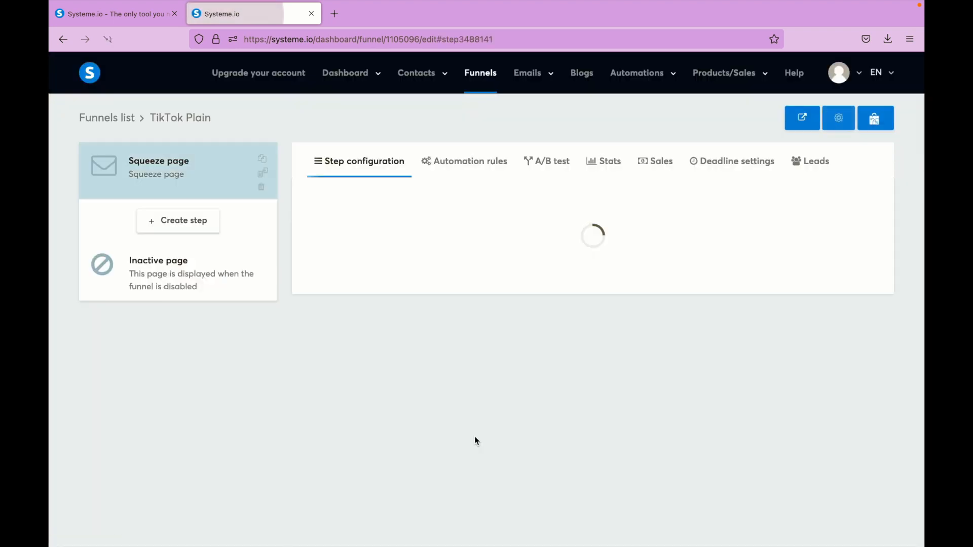